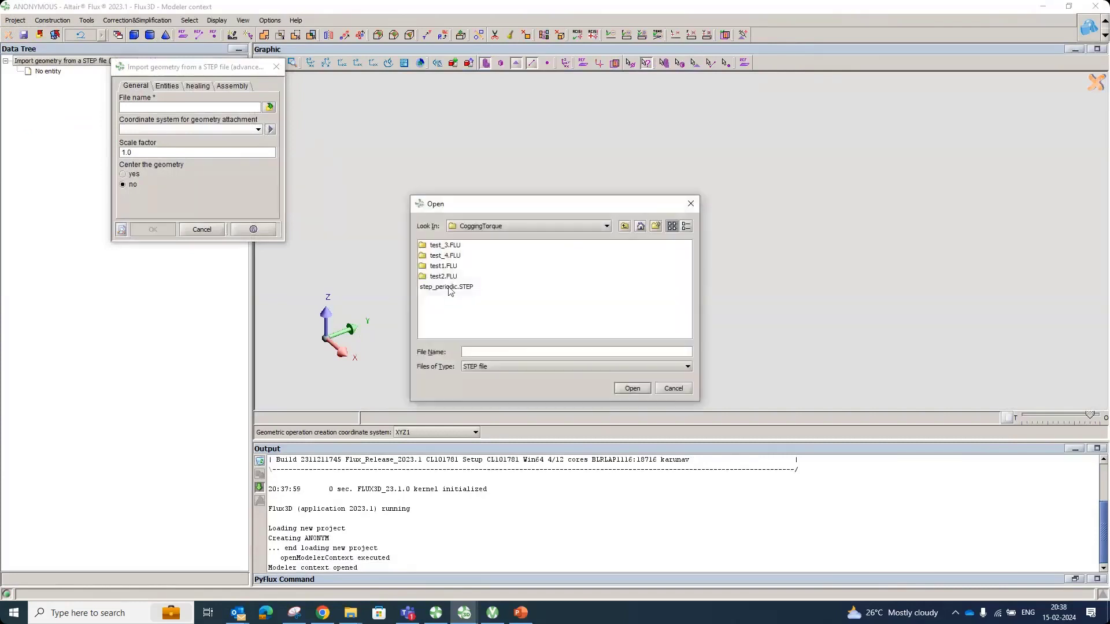
# Import the geometry from step_periodic.STEP with a scale factor of 1.0 and without centering it.
pyautogui.click(448, 286)
pyautogui.click(632, 388)
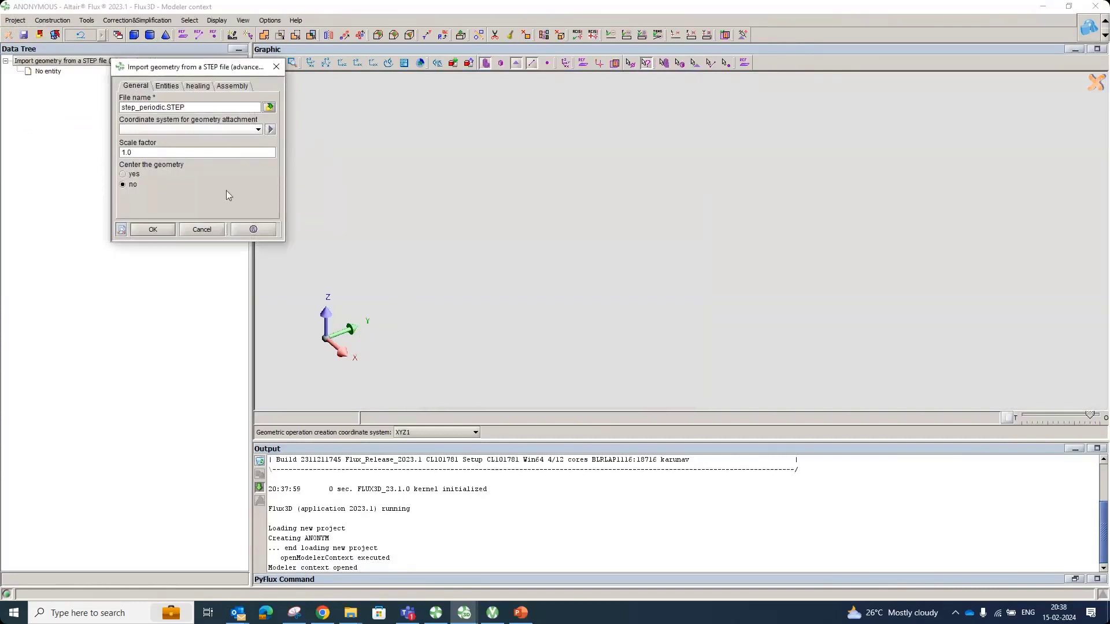
pyautogui.click(153, 230)
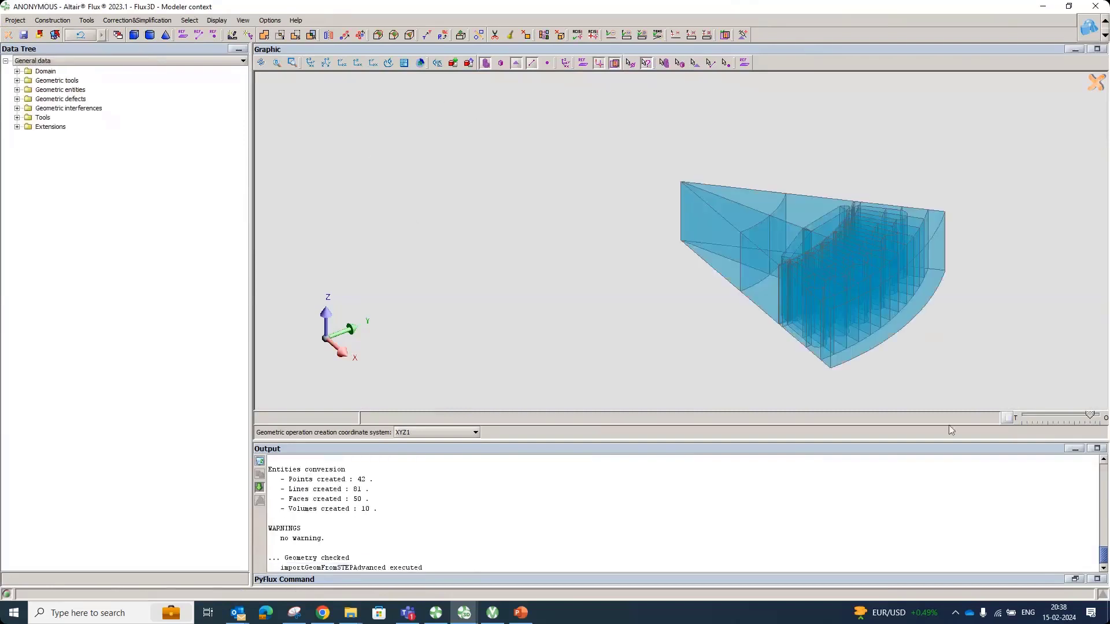
# Make the imported motor sector fully opaque and inspect its front face and sides, starting from the view along the Z axis.
pyautogui.moveTo(1097, 413); pyautogui.dragTo(1101, 414)
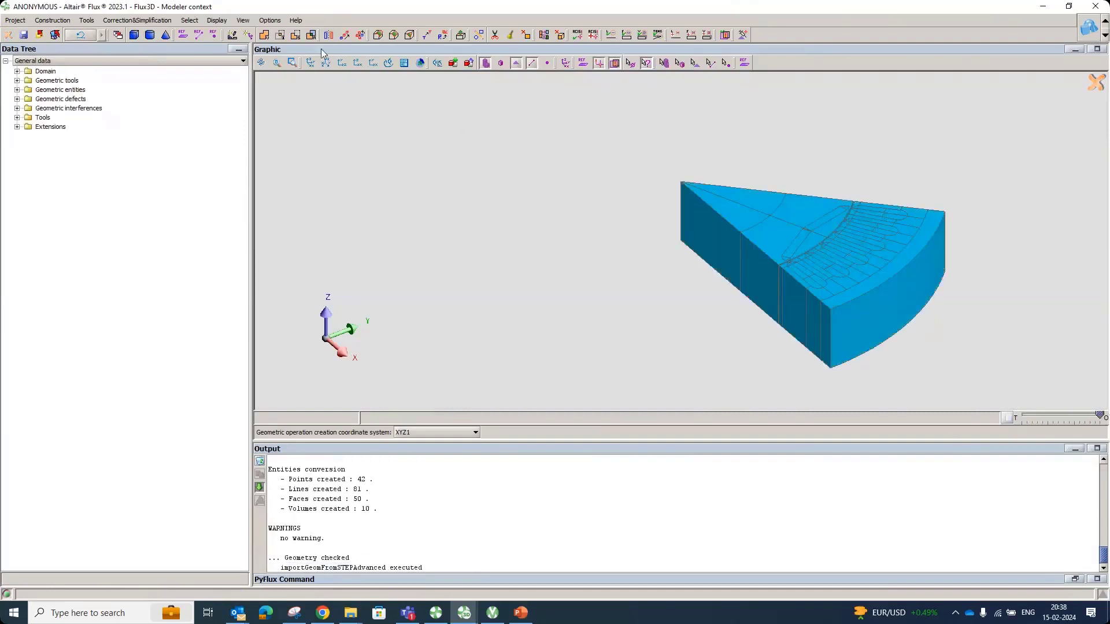
pyautogui.click(373, 62)
pyautogui.scroll(5, 542, 241)
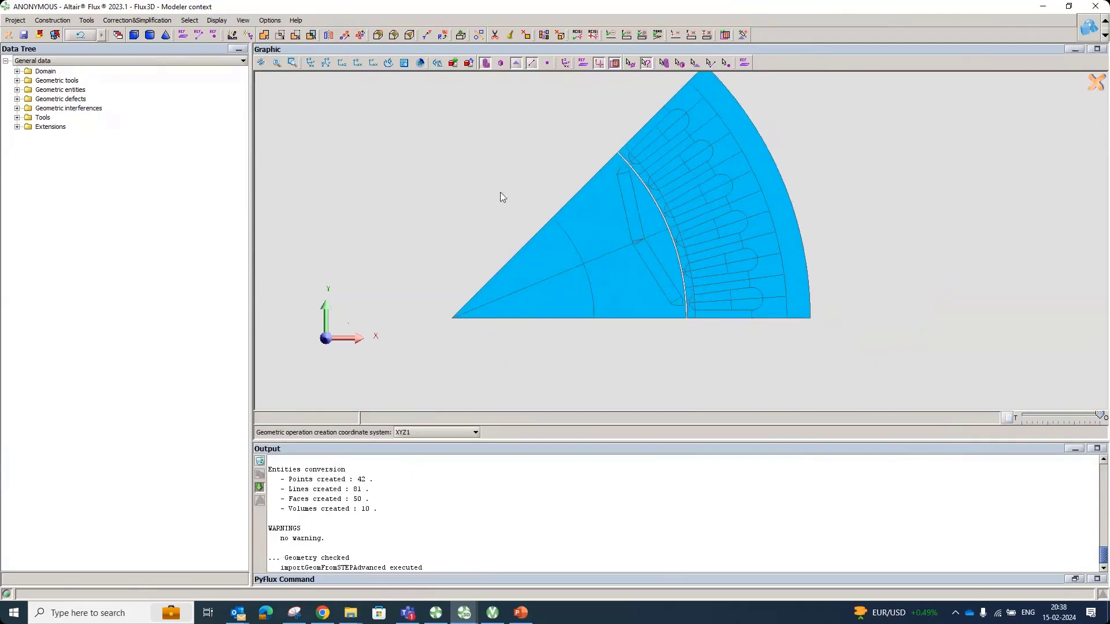
pyautogui.scroll(4, 502, 194)
pyautogui.moveTo(621, 300); pyautogui.dragTo(616, 238)
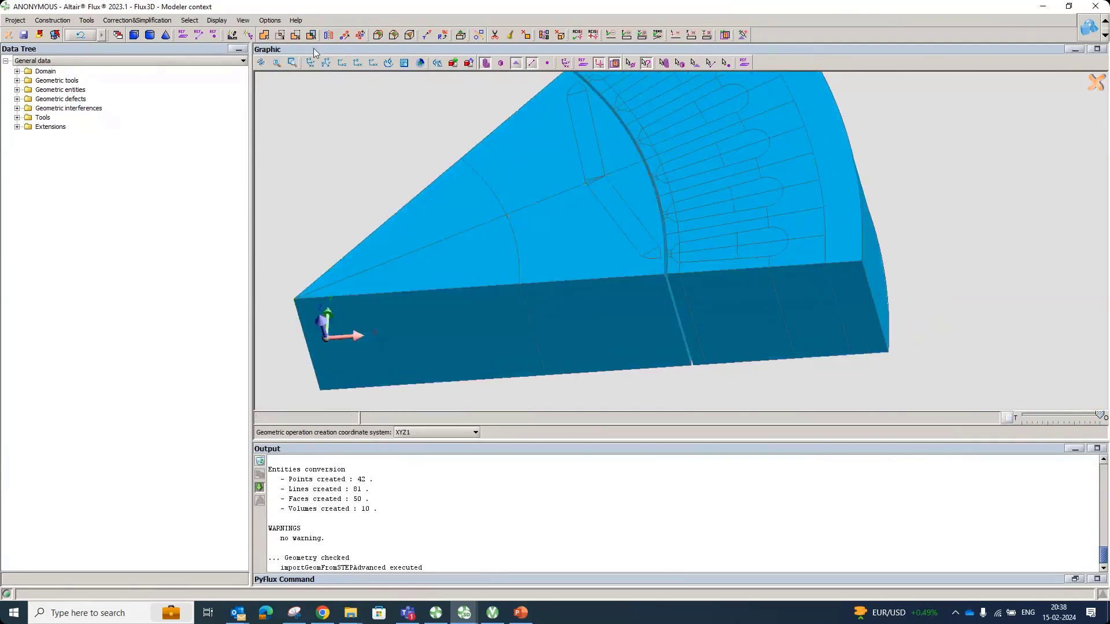
pyautogui.moveTo(682, 234); pyautogui.dragTo(684, 269, button='middle')
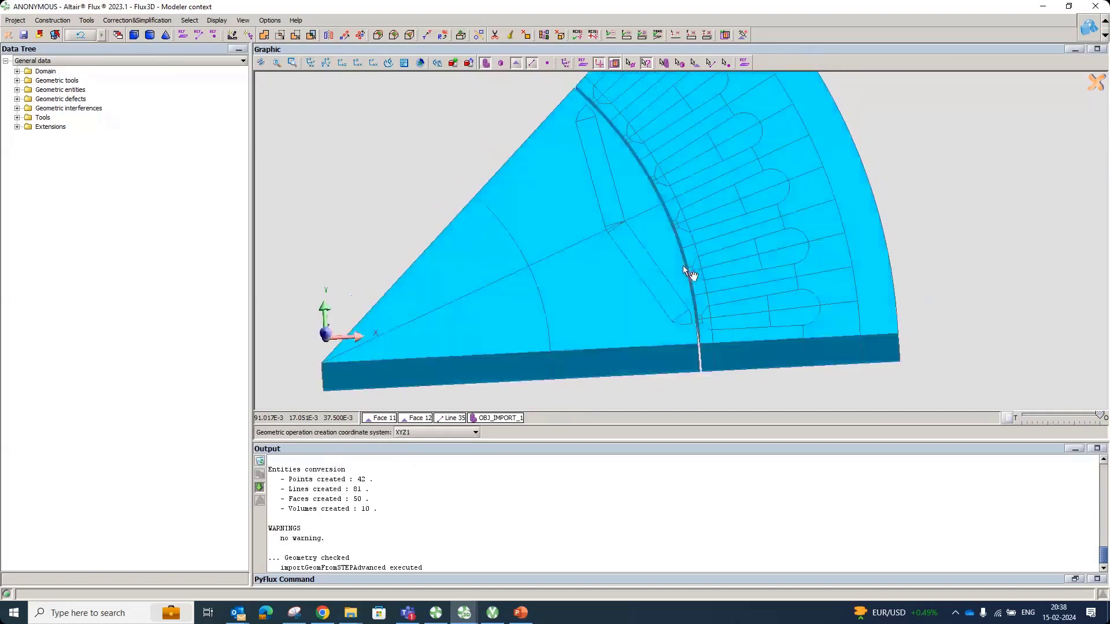
# Create a cylinder with its basis circle centred at (0, 0, 0), radius 92.2 and height 37.5+5.
pyautogui.click(150, 35)
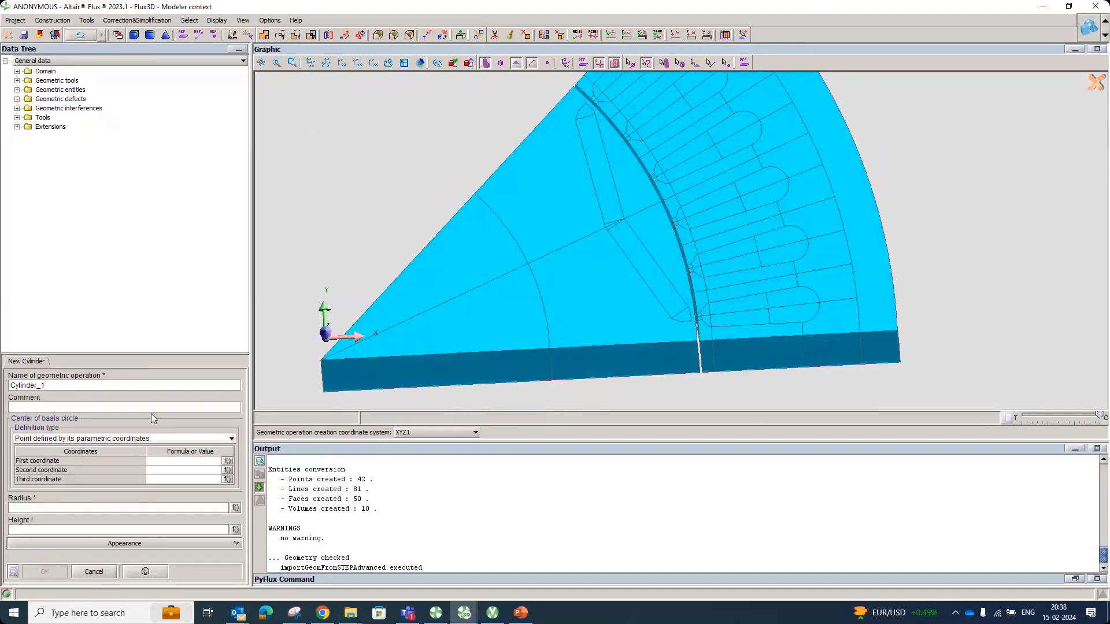
pyautogui.click(156, 460)
pyautogui.write('0')
pyautogui.press('Tab')
pyautogui.write('0')
pyautogui.press('Tab')
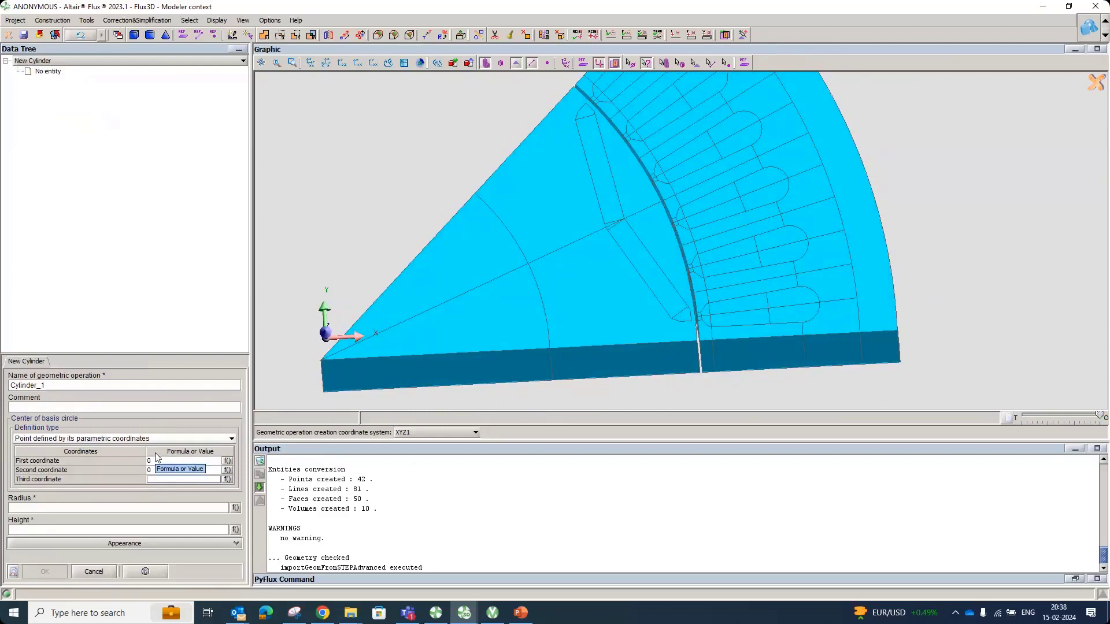
pyautogui.write('0')
pyautogui.click(89, 507)
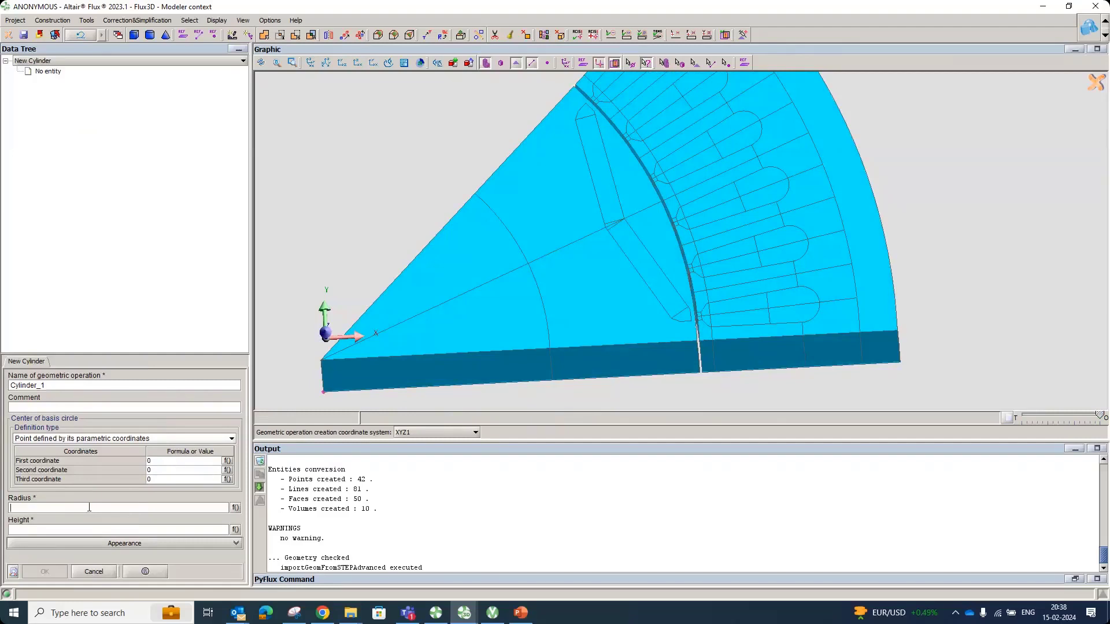
pyautogui.write('92.2')
pyautogui.press('Tab')
pyautogui.write('37.5+5')
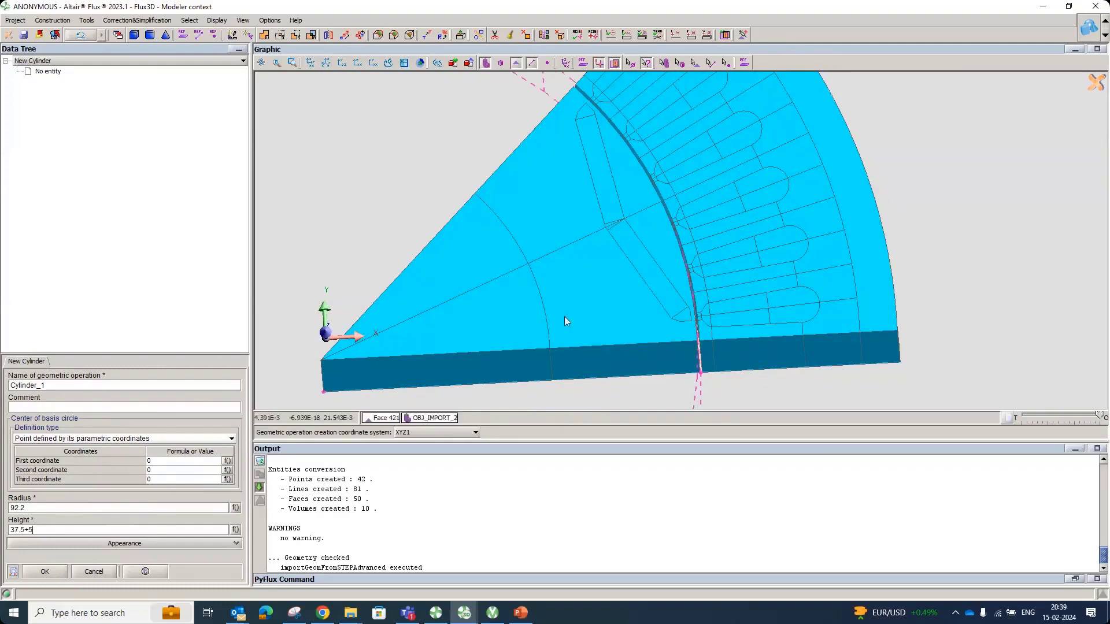
pyautogui.moveTo(659, 210)
pyautogui.mouseDown(button='middle')
pyautogui.moveTo(626, 148)
pyautogui.moveTo(641, 216)
pyautogui.moveTo(664, 218)
pyautogui.moveTo(647, 216)
pyautogui.mouseUp(button='middle')
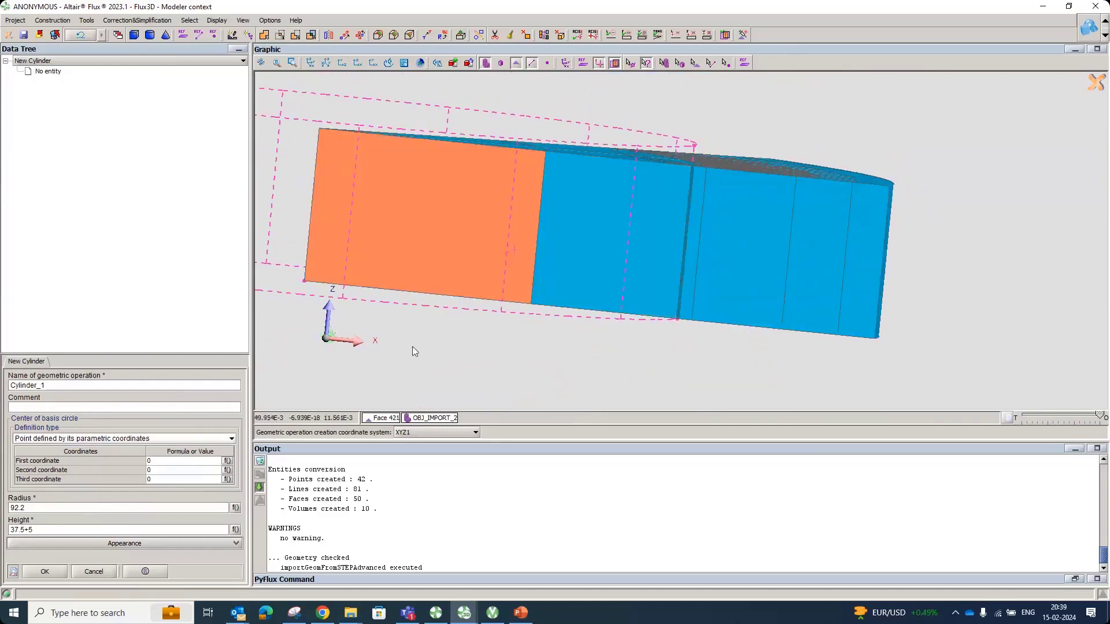
pyautogui.click(54, 573)
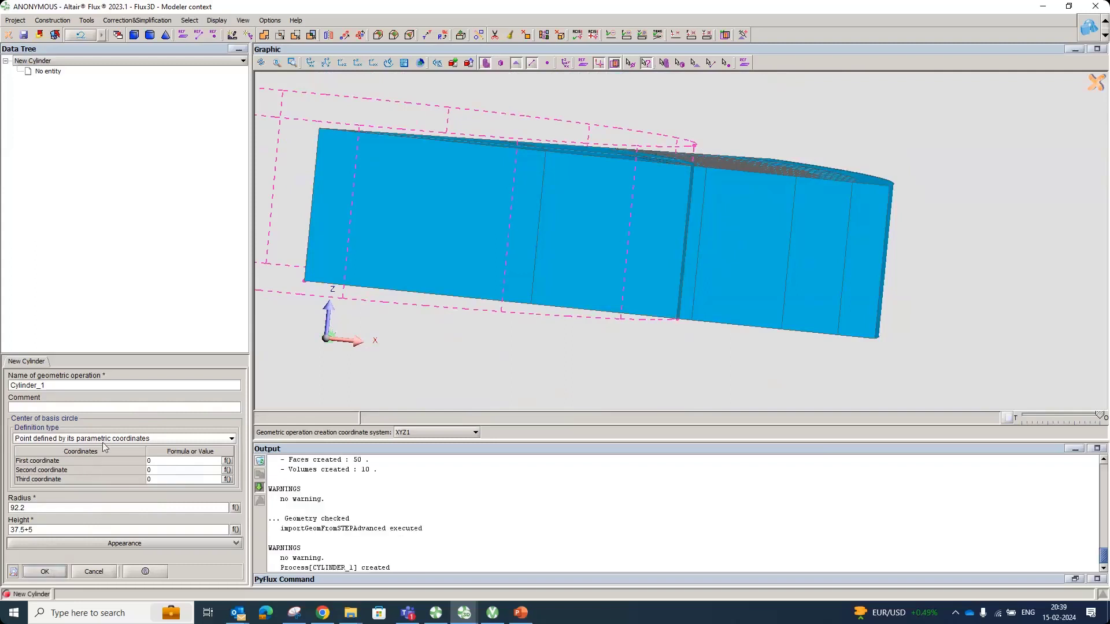
# Create a second cylinder centred at (0, 0, 0) with radius 92.4 and height 37.5.
pyautogui.click(150, 35)
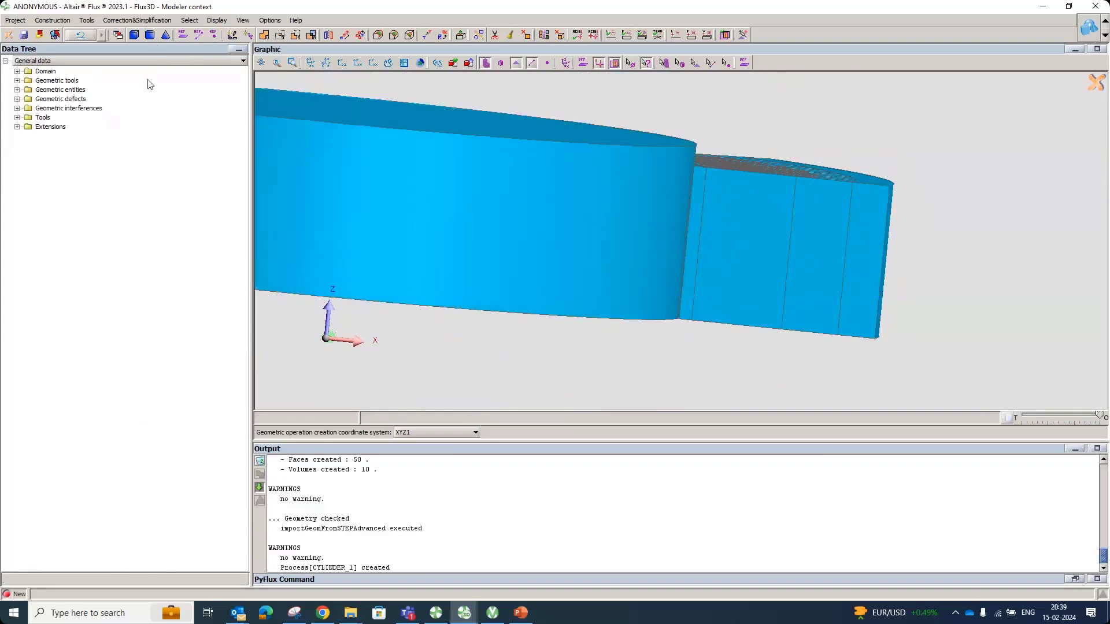
pyautogui.click(177, 460)
pyautogui.write('0')
pyautogui.press('Tab')
pyautogui.write('0')
pyautogui.press('Tab')
pyautogui.write('0')
pyautogui.press('Tab')
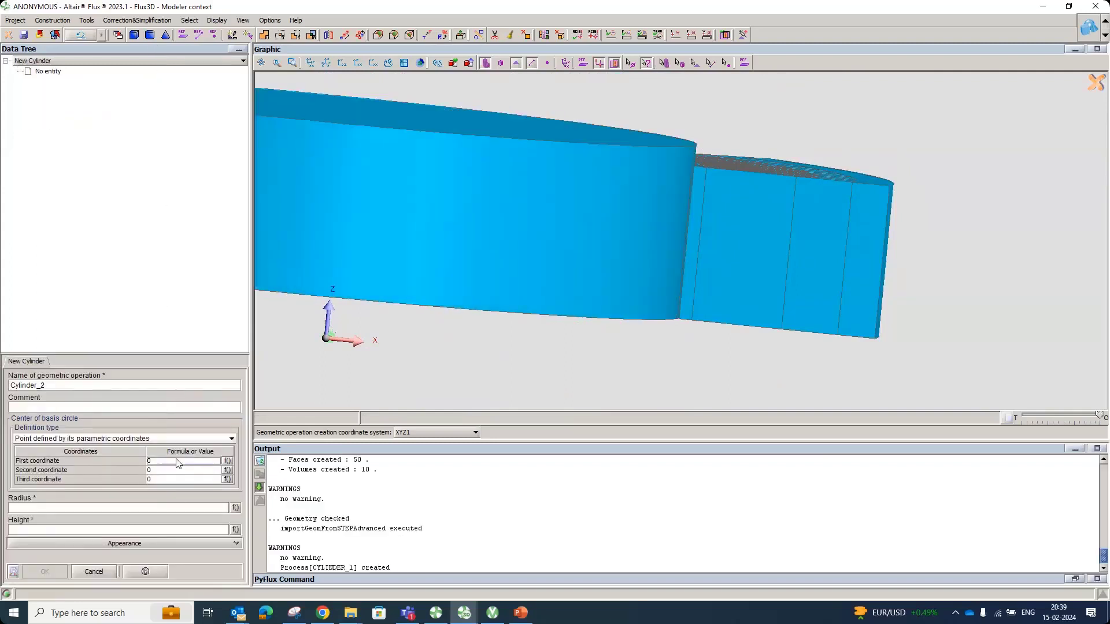
pyautogui.click(155, 505)
pyautogui.write('92.4')
pyautogui.press('Tab')
pyautogui.write('37')
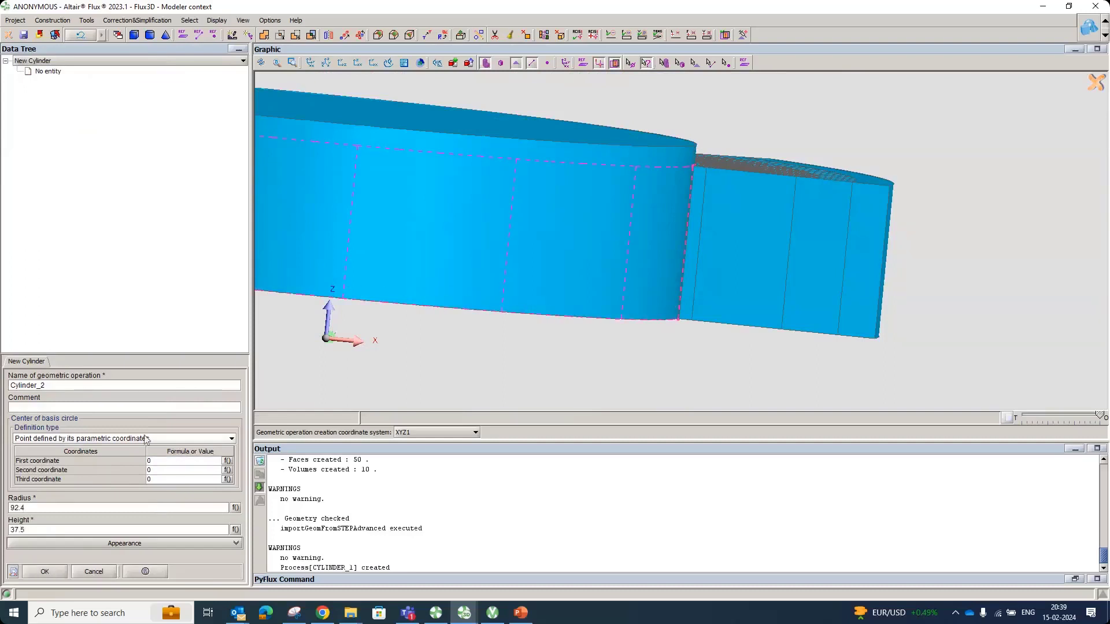
pyautogui.click(54, 572)
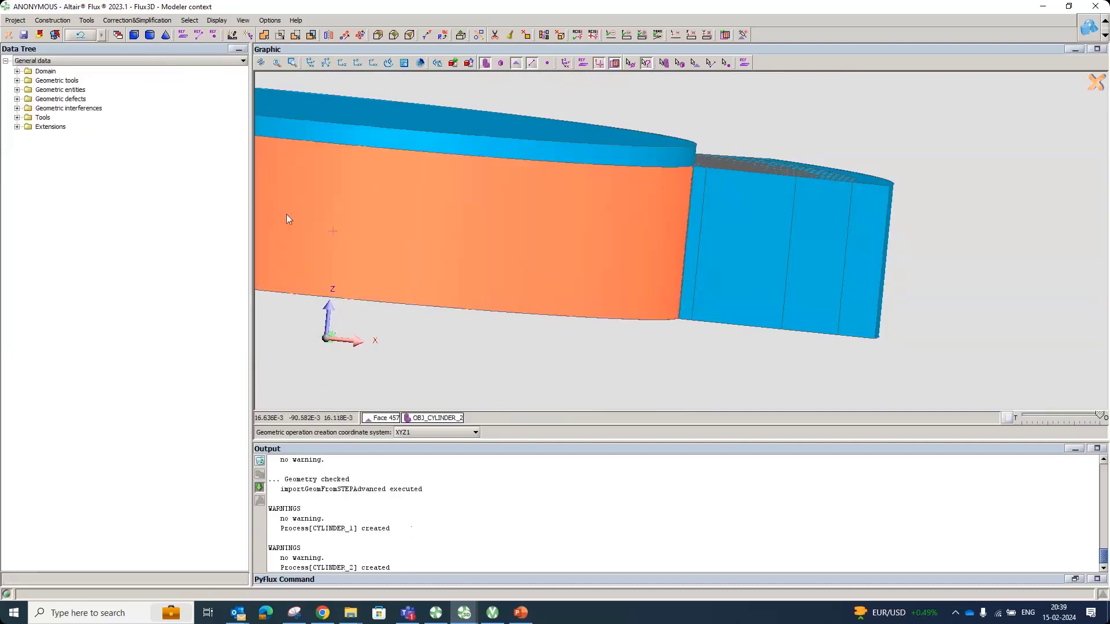
# Create a third cylinder centred at (0, 0, 0) with radius 92.6 and height 37.5.
pyautogui.moveTo(550, 315); pyautogui.dragTo(682, 293, button='middle')
pyautogui.scroll(5, 682, 293)
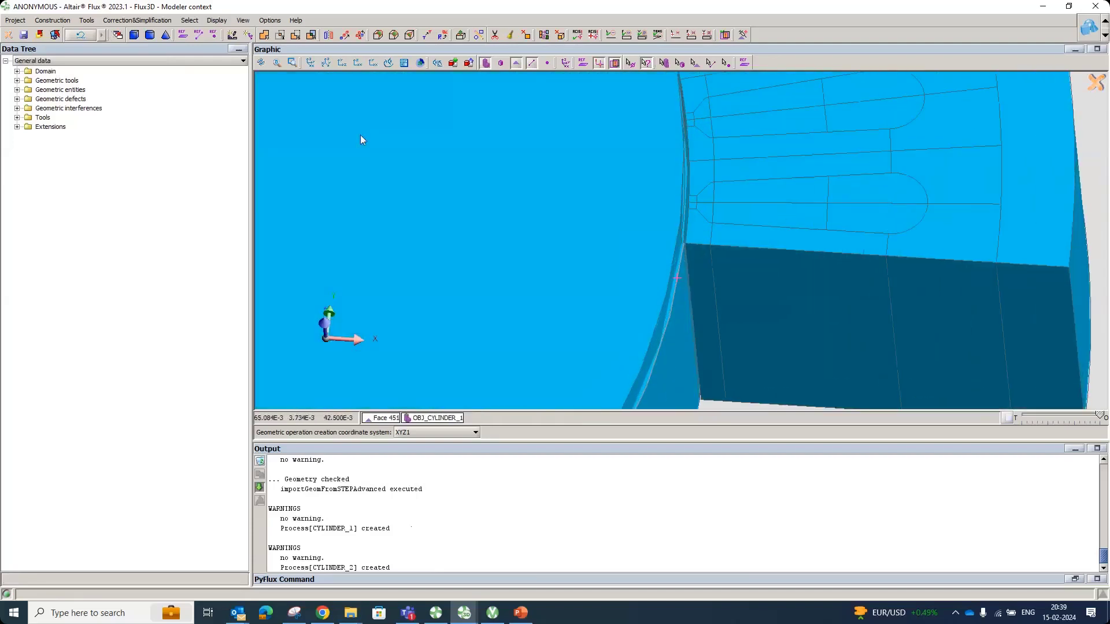
pyautogui.click(150, 36)
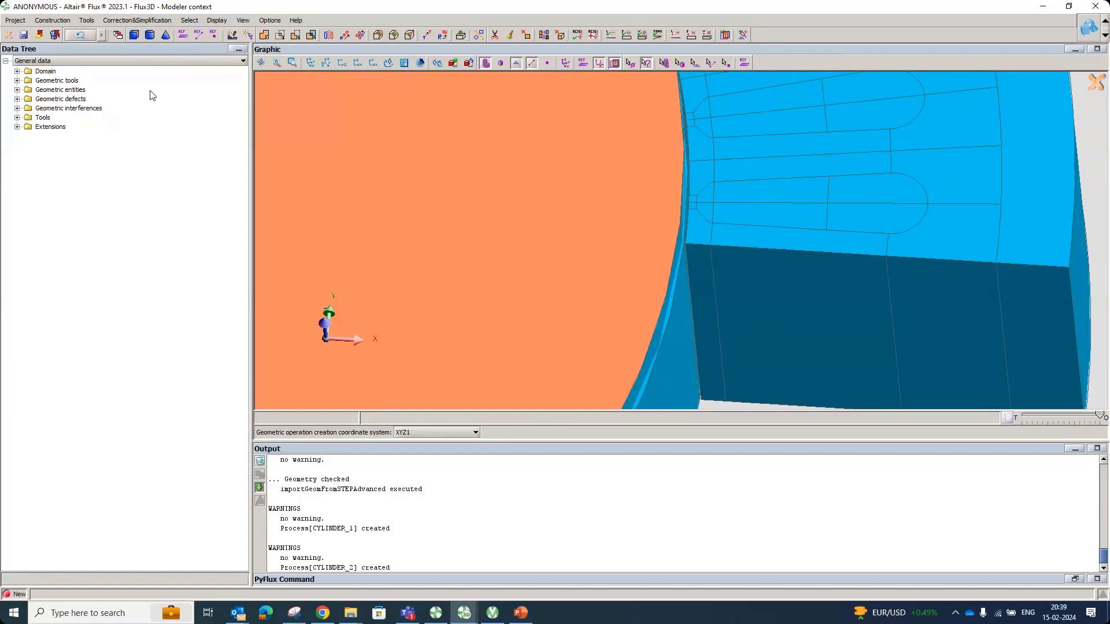
pyautogui.click(178, 461)
pyautogui.write('00')
pyautogui.press('Return')
pyautogui.write('0')
pyautogui.press('Return')
pyautogui.write('0')
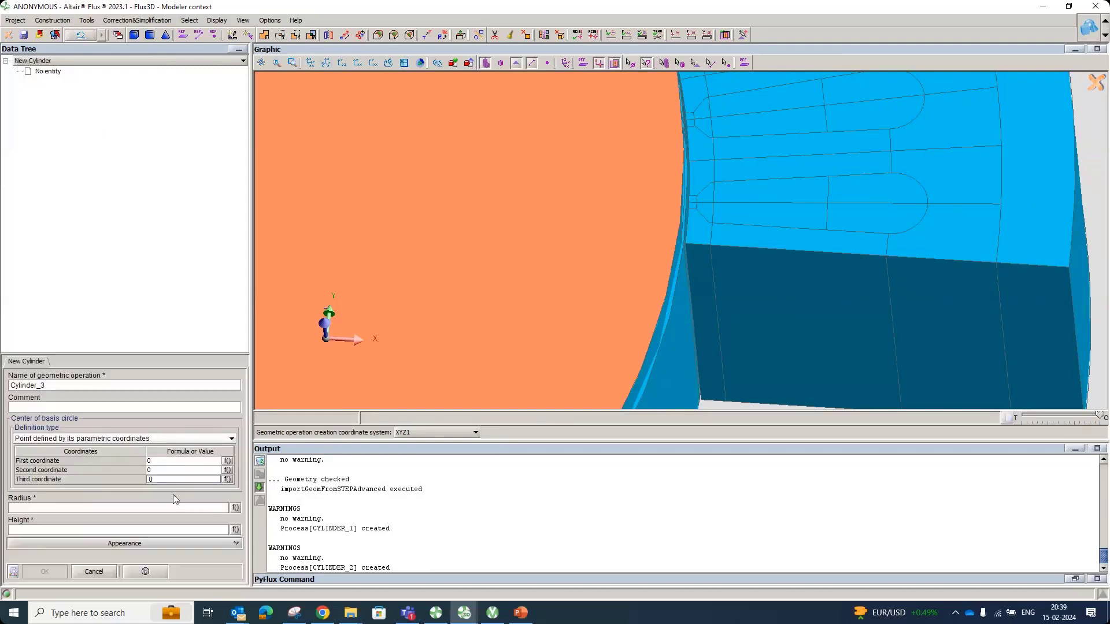
pyautogui.click(172, 510)
pyautogui.press('Tab')
pyautogui.write('42.5')
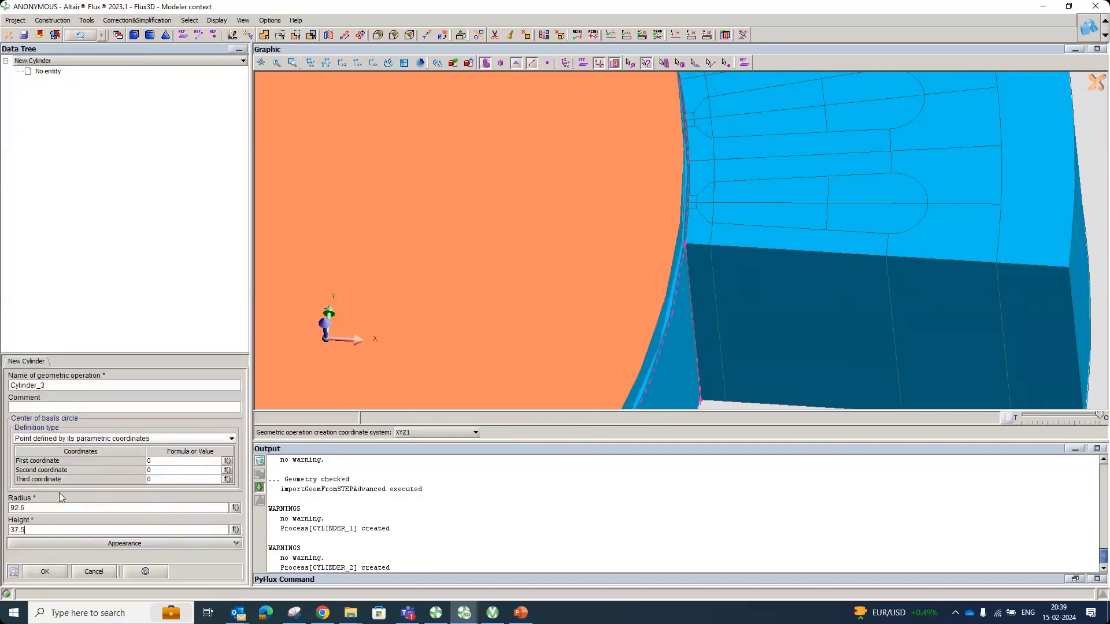
pyautogui.click(39, 574)
# Create an assembly with OBJ_CYLINDER_1 as the master object, adding OBJ_CYLINDER_2 and OBJ_CYLINDER_3 to it.
pyautogui.moveTo(674, 233); pyautogui.dragTo(657, 248)
pyautogui.scroll(-3, 476, 226)
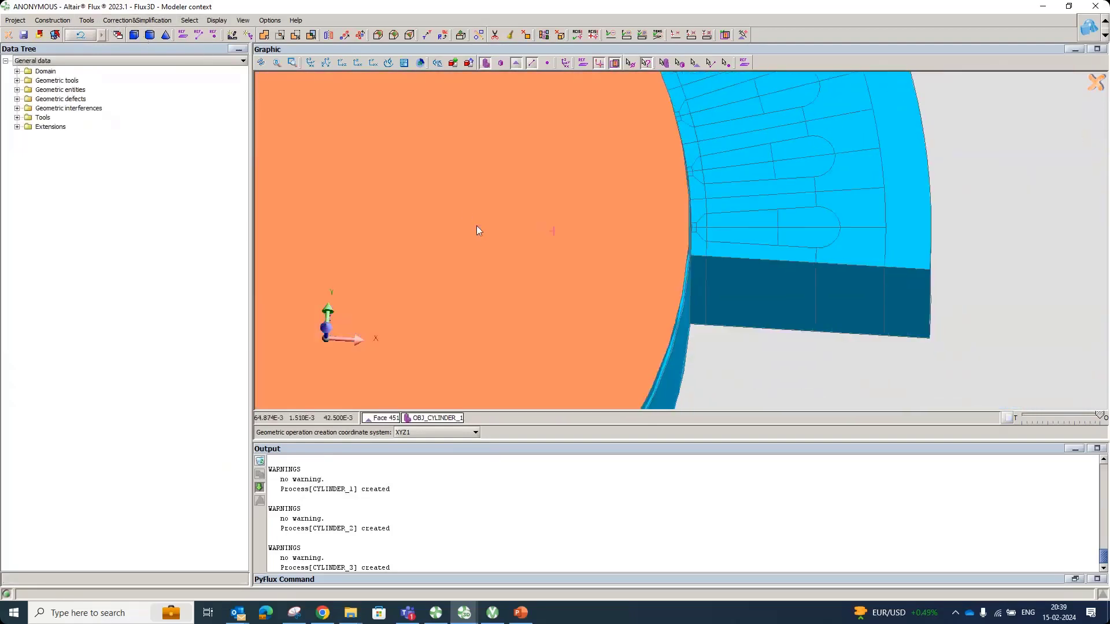
pyautogui.click(87, 20)
pyautogui.moveTo(115, 68)
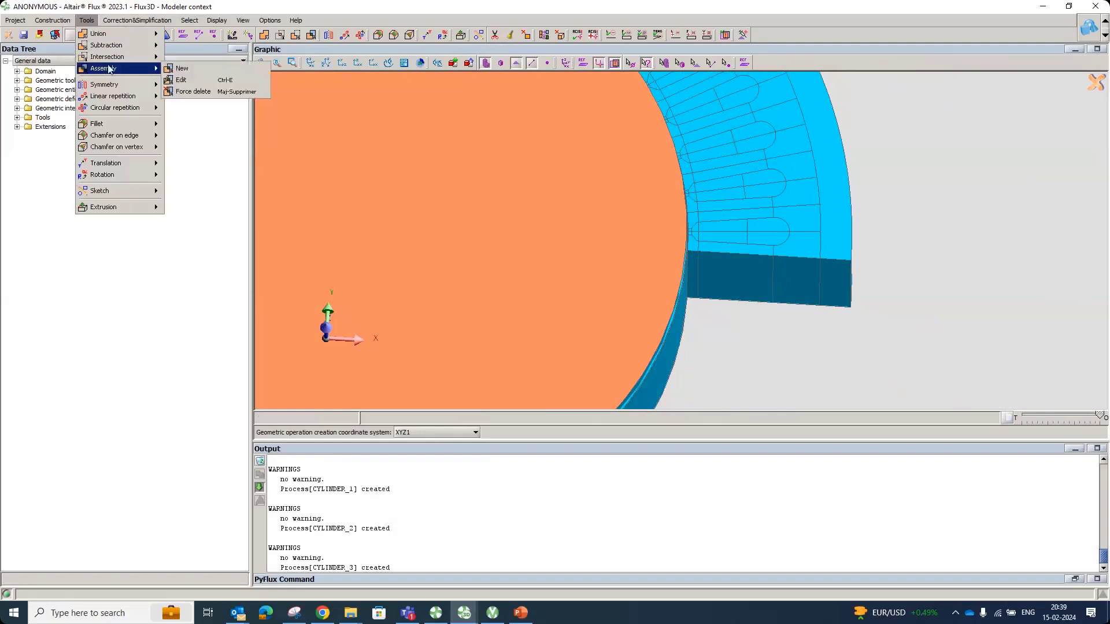
pyautogui.click(173, 70)
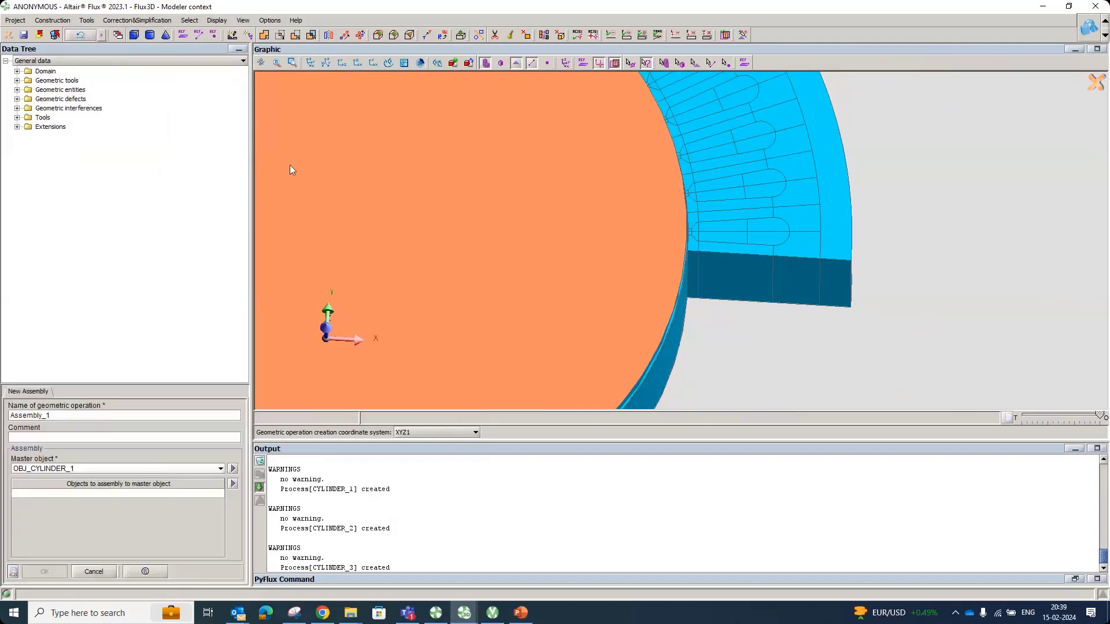
pyautogui.click(85, 494)
pyautogui.click(85, 494)
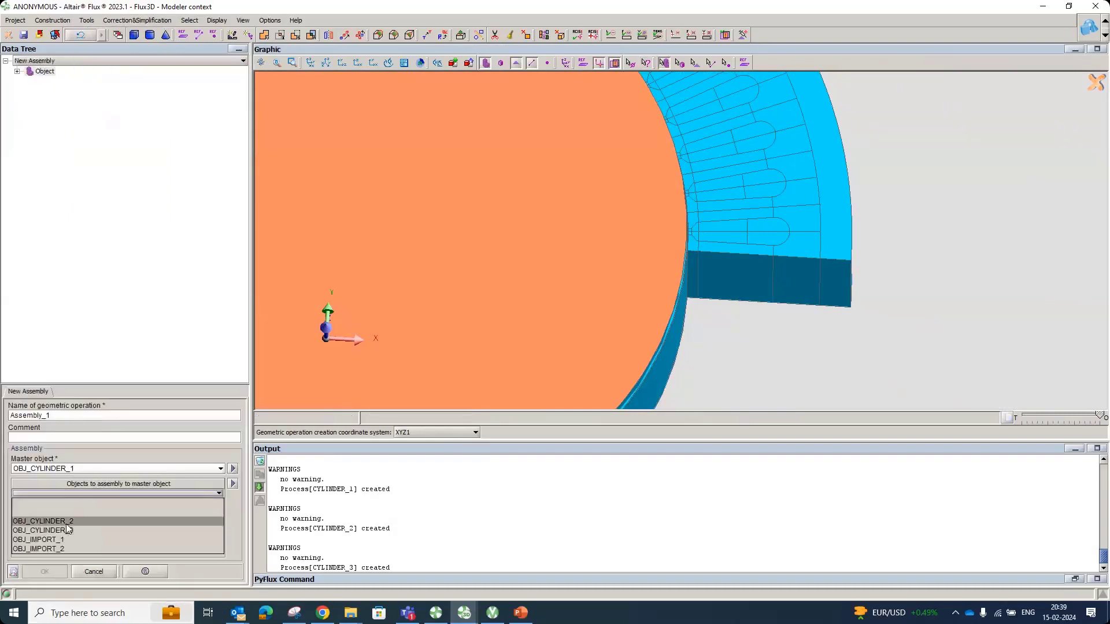
pyautogui.click(62, 504)
pyautogui.click(62, 504)
pyautogui.click(57, 542)
pyautogui.click(45, 571)
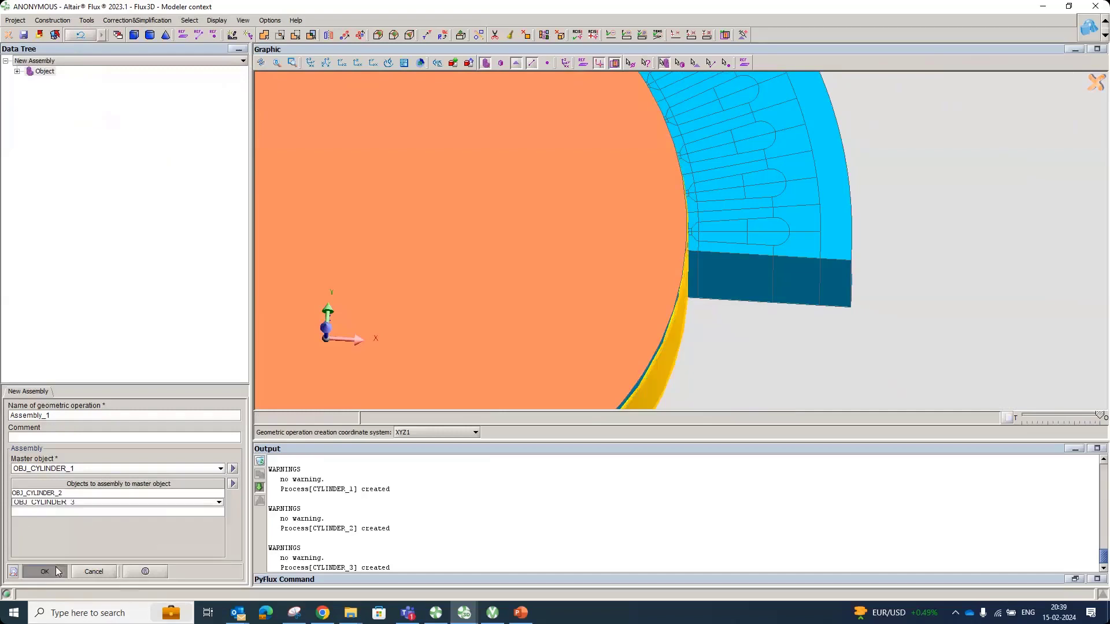
# Generate a cut section of the assembled object OBJ_CYLINDER_1 along the plane containing the X and Z axes.
pyautogui.scroll(-3, 431, 297)
pyautogui.scroll(-2, 599, 282)
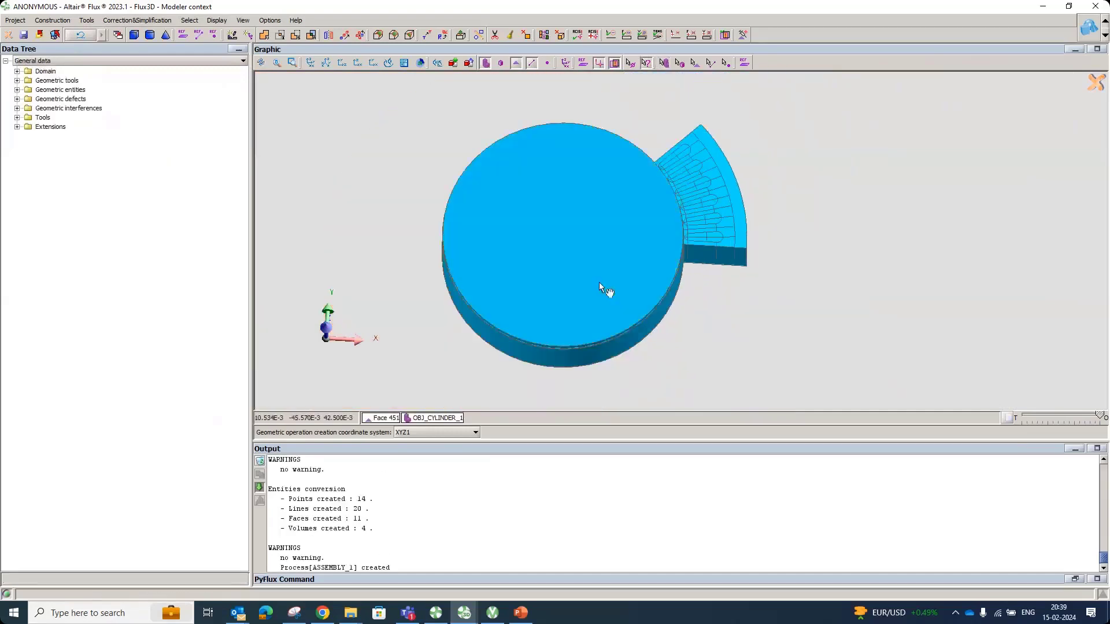
pyautogui.moveTo(599, 282); pyautogui.dragTo(623, 303)
pyautogui.moveTo(623, 303); pyautogui.dragTo(589, 295, button='middle')
pyautogui.click(137, 20)
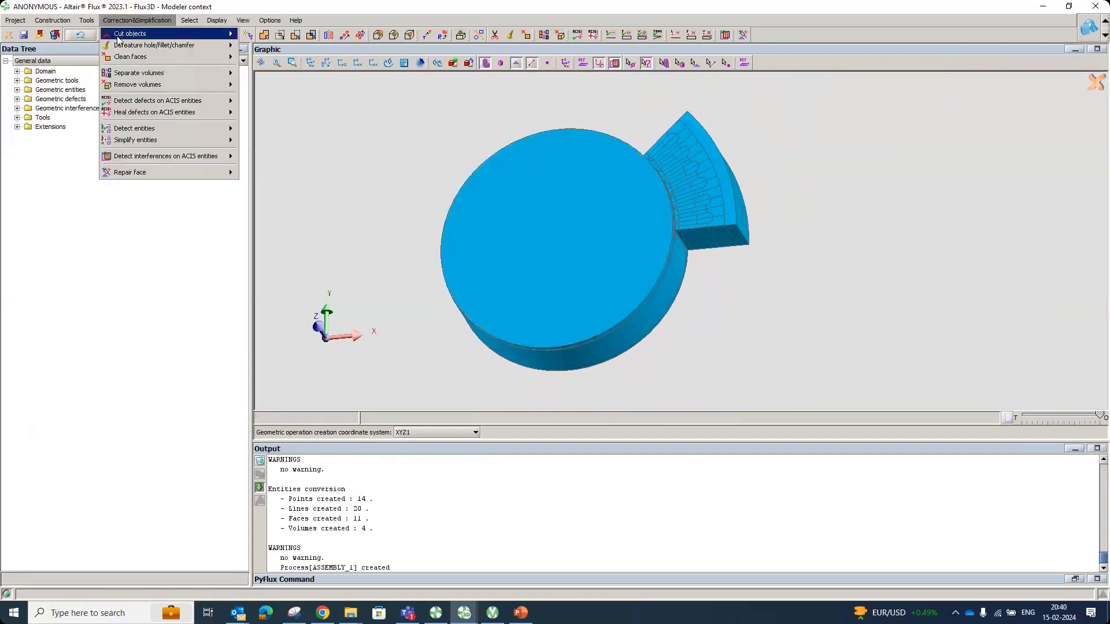
pyautogui.moveTo(173, 33)
pyautogui.click(280, 35)
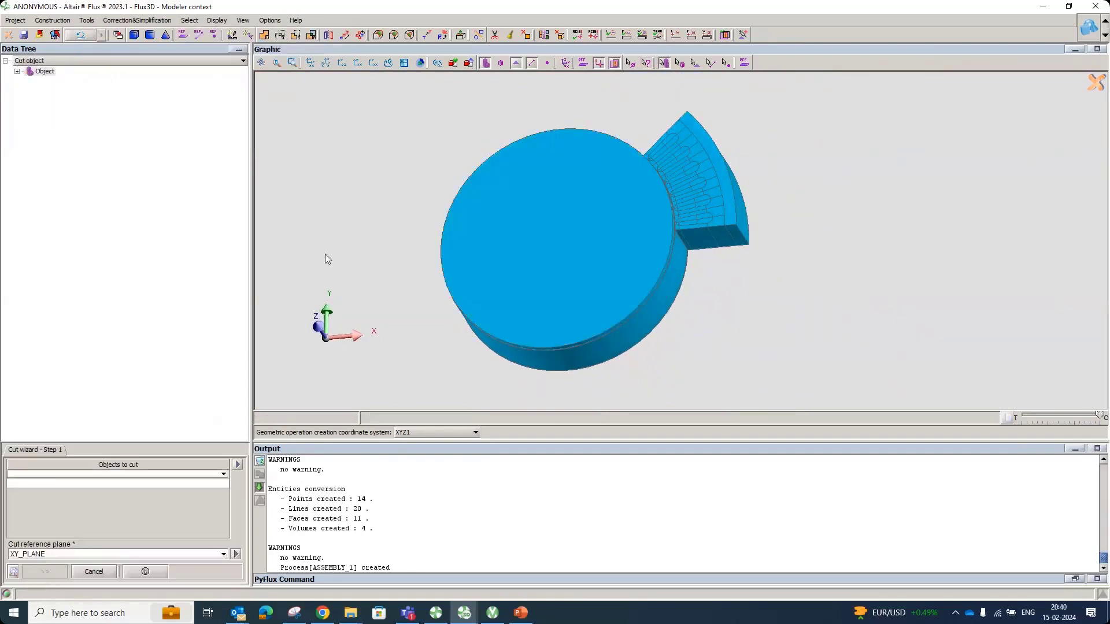
pyautogui.click(123, 475)
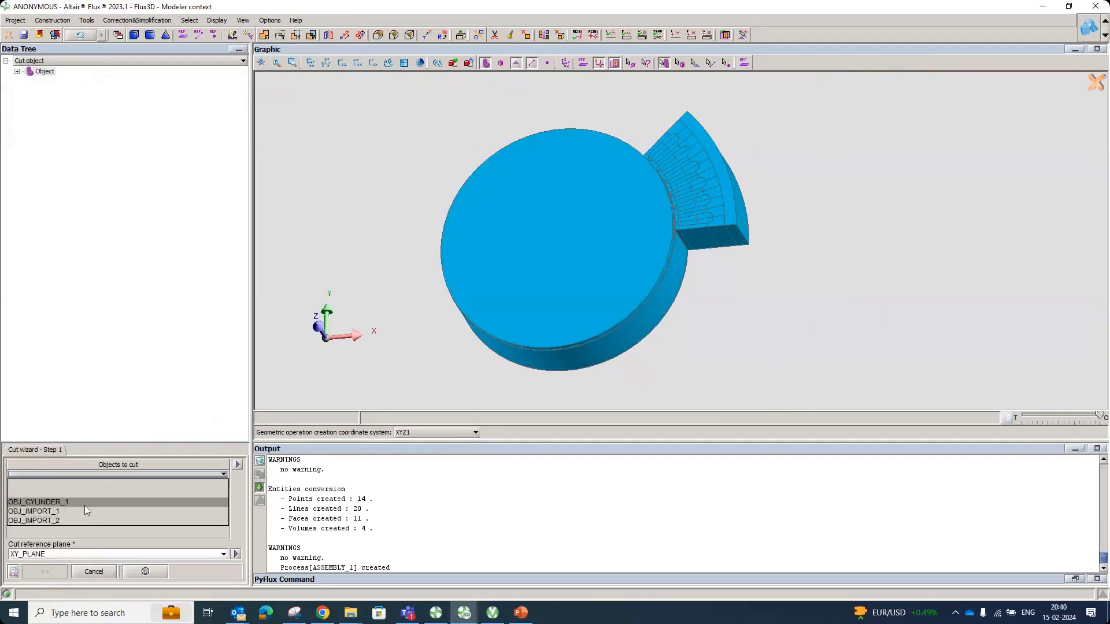
pyautogui.click(84, 505)
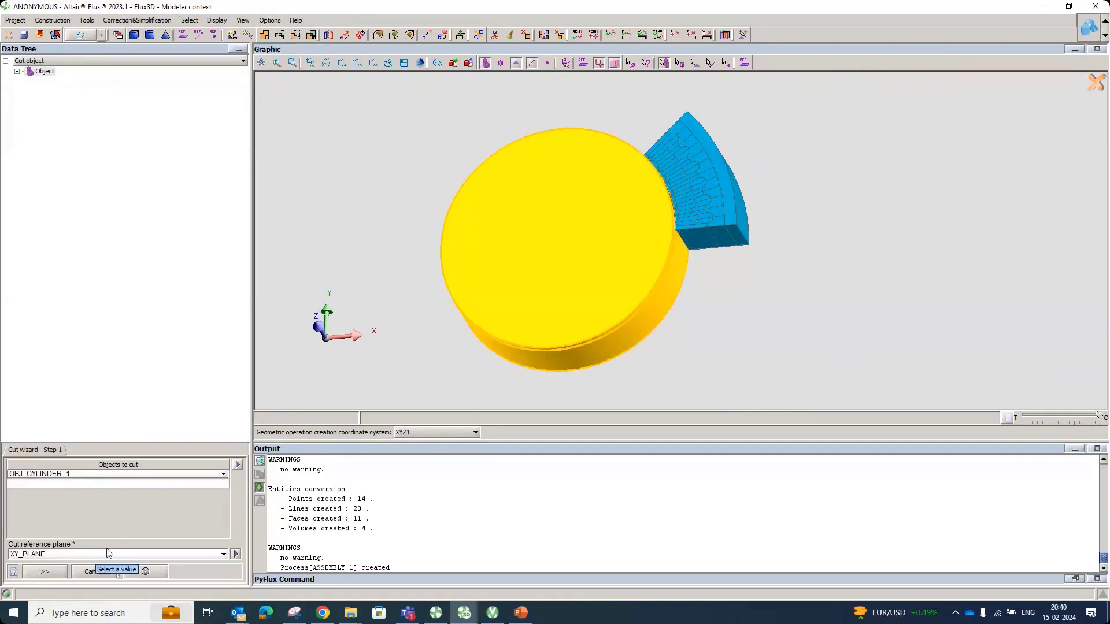
pyautogui.moveTo(543, 296); pyautogui.dragTo(596, 315)
pyautogui.click(45, 571)
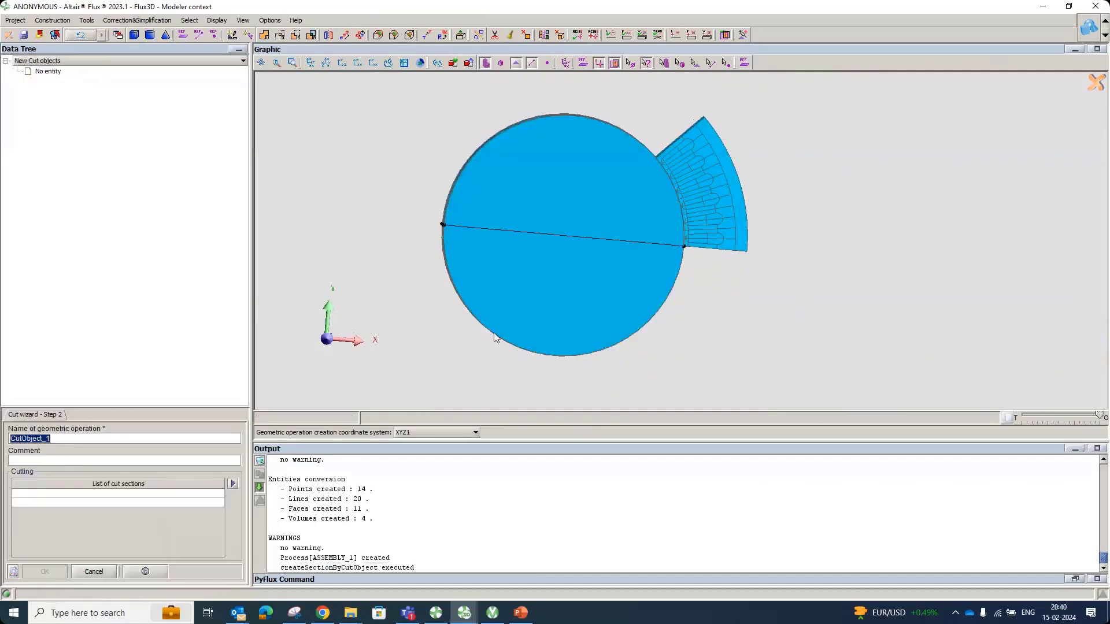
# Cut the assembled cylinder using SECTION_1 as the cut section.
pyautogui.click(62, 495)
pyautogui.click(49, 513)
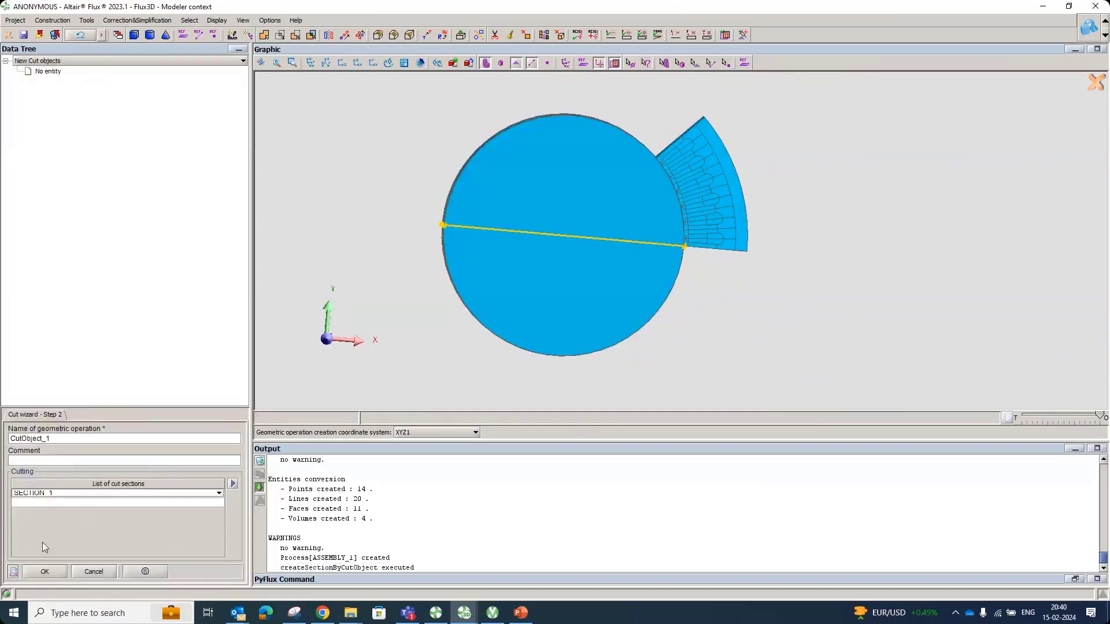
pyautogui.click(44, 571)
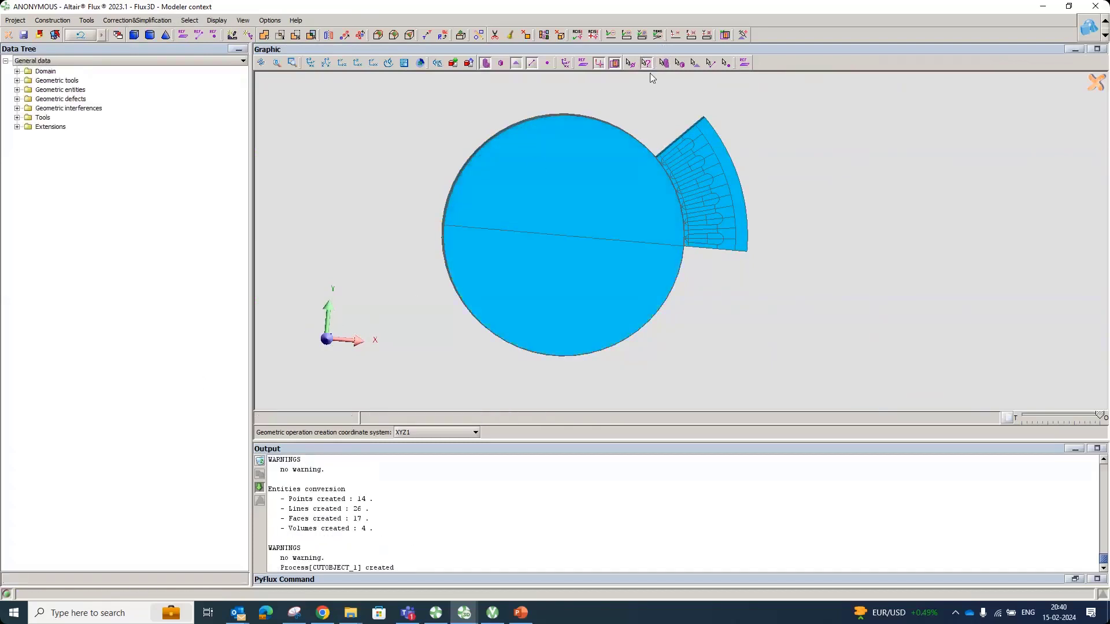
# Force-delete the half of the cut cylinder on the negative Y side.
pyautogui.rightClick(630, 248)
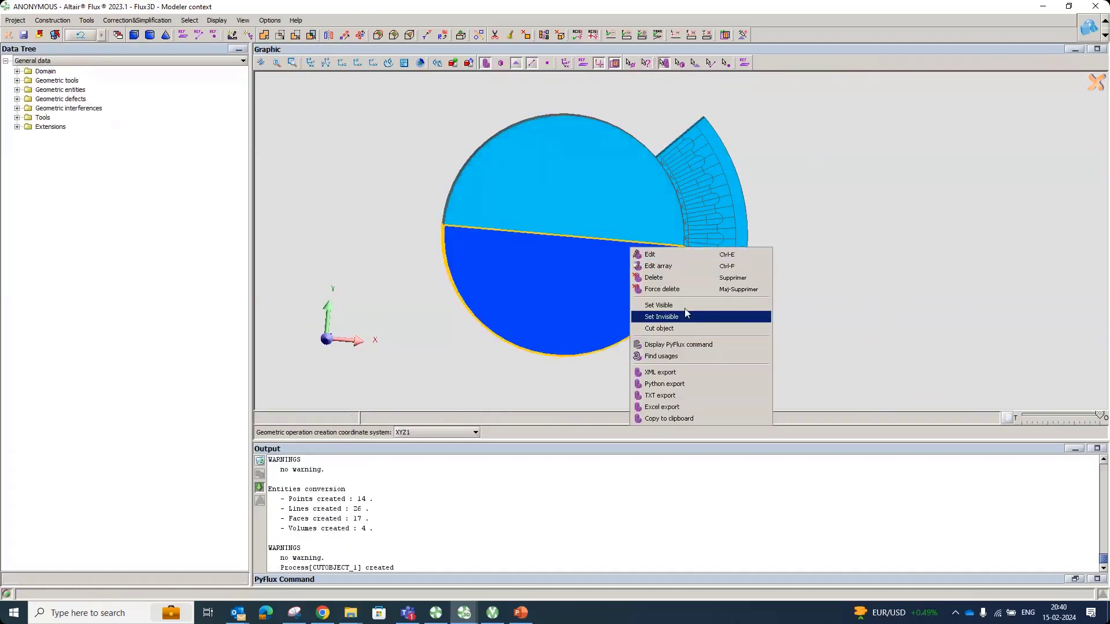
pyautogui.click(664, 289)
pyautogui.click(508, 330)
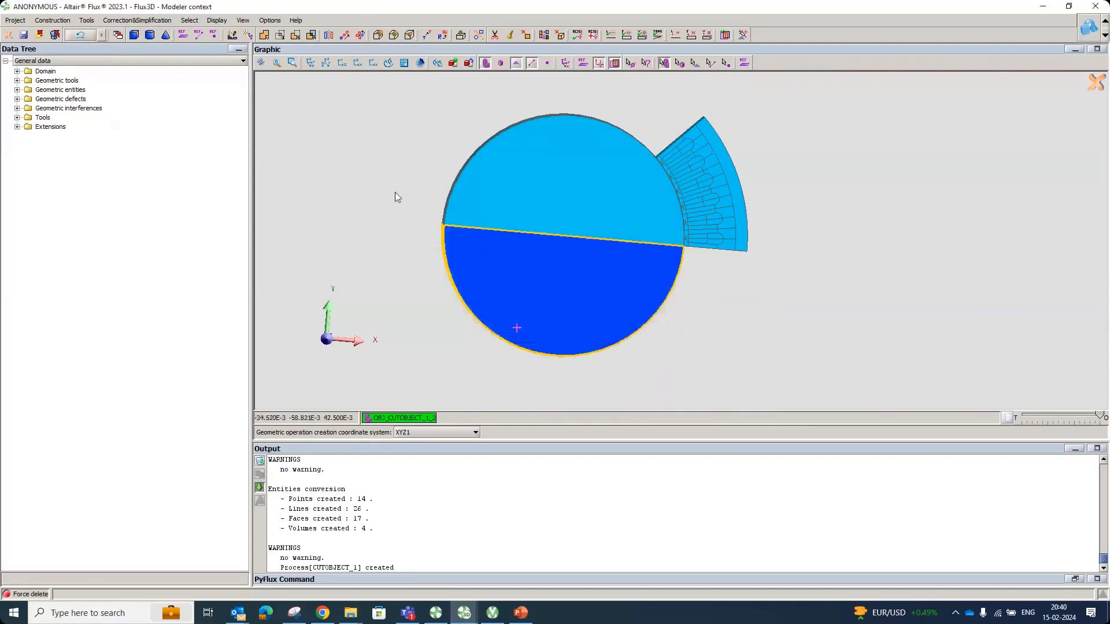
pyautogui.moveTo(676, 231); pyautogui.dragTo(589, 289)
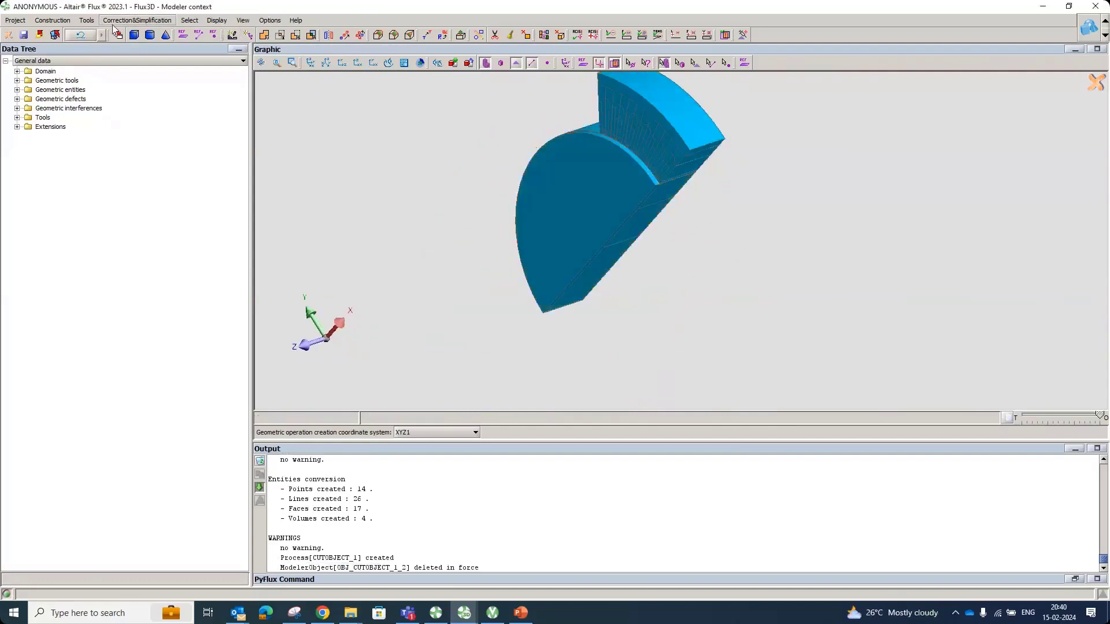
# Start a new object cut and choose the remaining half cylinder OBJ_CUTOBJECT_1_1 as the object to cut.
pyautogui.click(133, 20)
pyautogui.moveTo(138, 32)
pyautogui.click(272, 33)
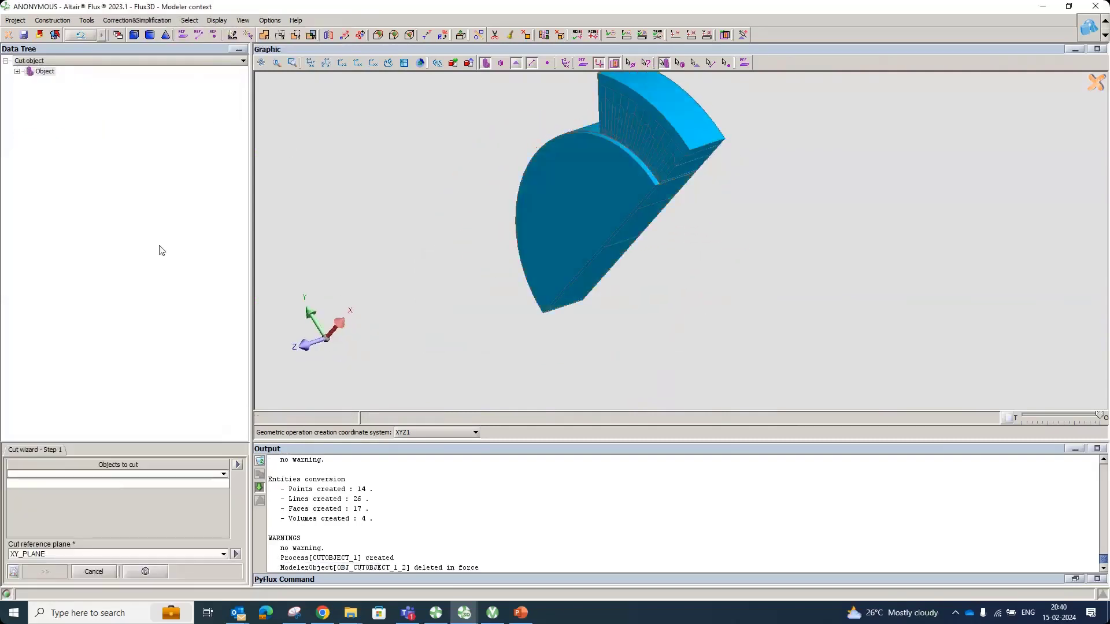
pyautogui.click(128, 472)
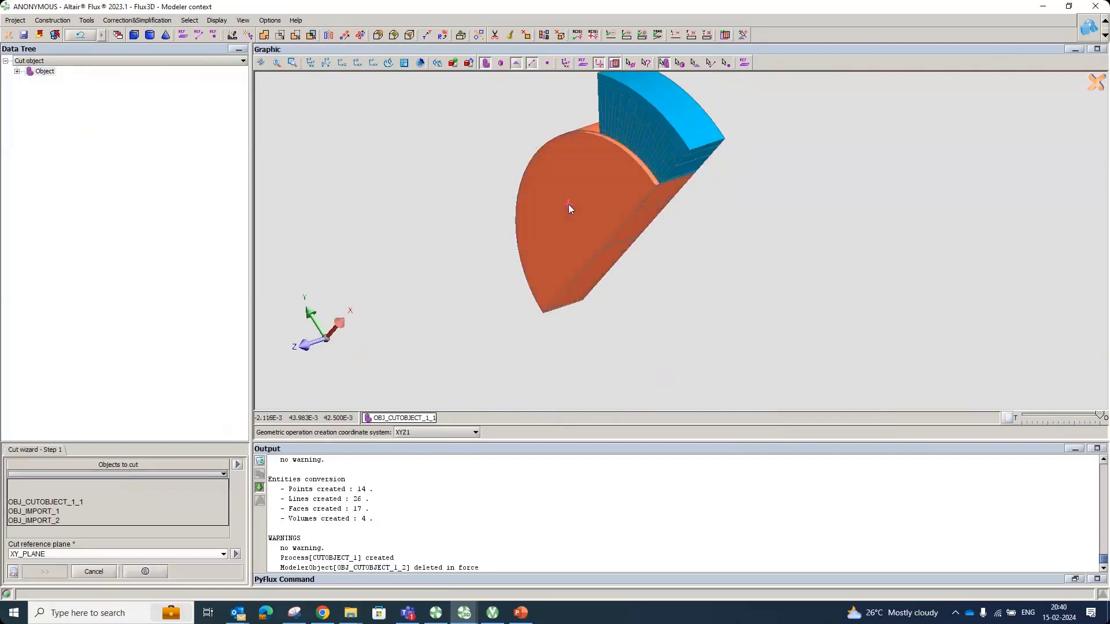
pyautogui.click(92, 502)
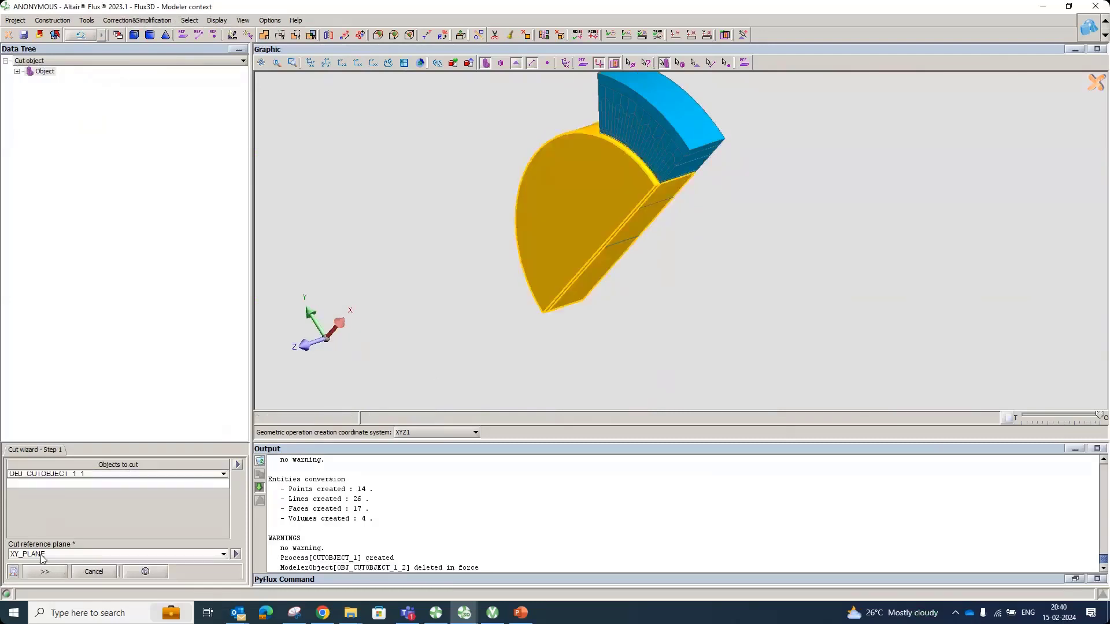
# Create a reference plane defined by the flat radial side face of the imported sector and use it as the cut plane.
pyautogui.moveTo(632, 191); pyautogui.dragTo(818, 164, button='middle')
pyautogui.click(236, 554)
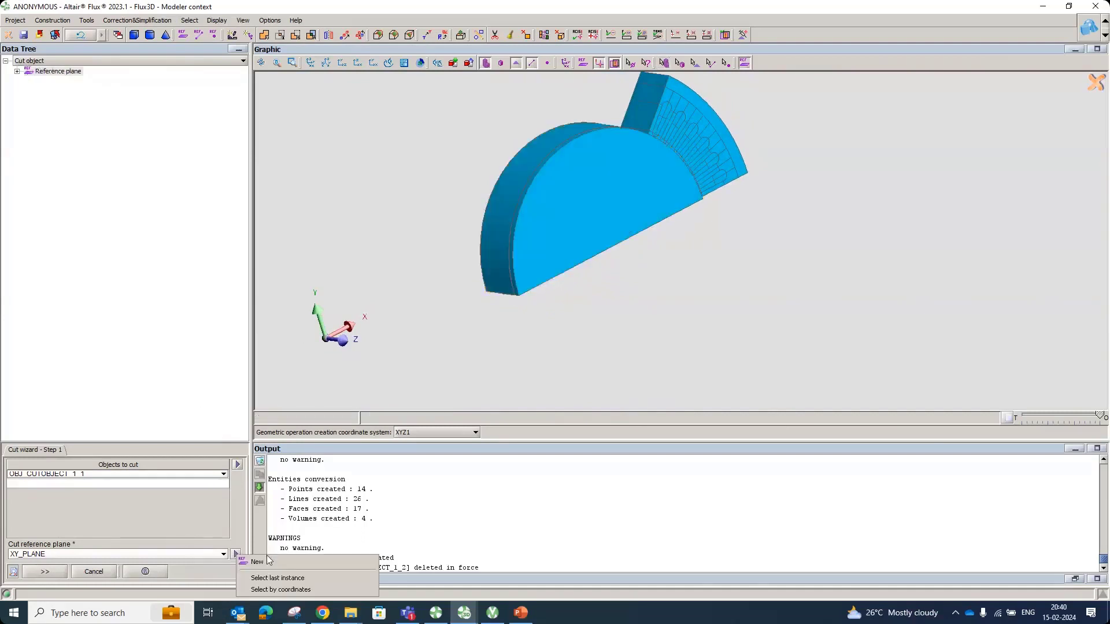
pyautogui.click(261, 562)
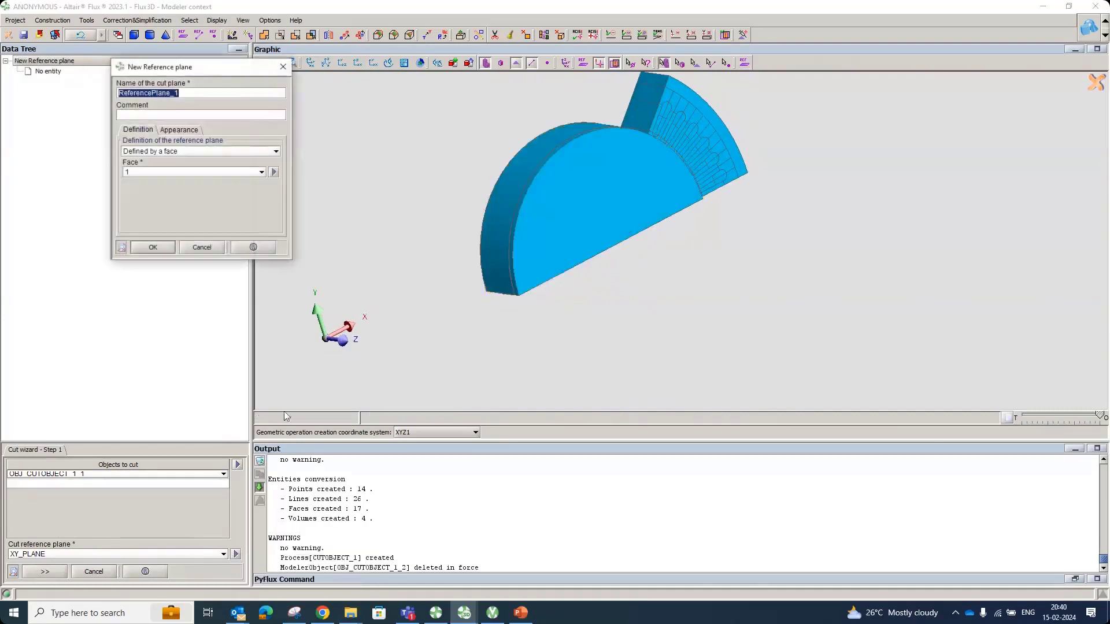
pyautogui.click(203, 174)
pyautogui.click(638, 117)
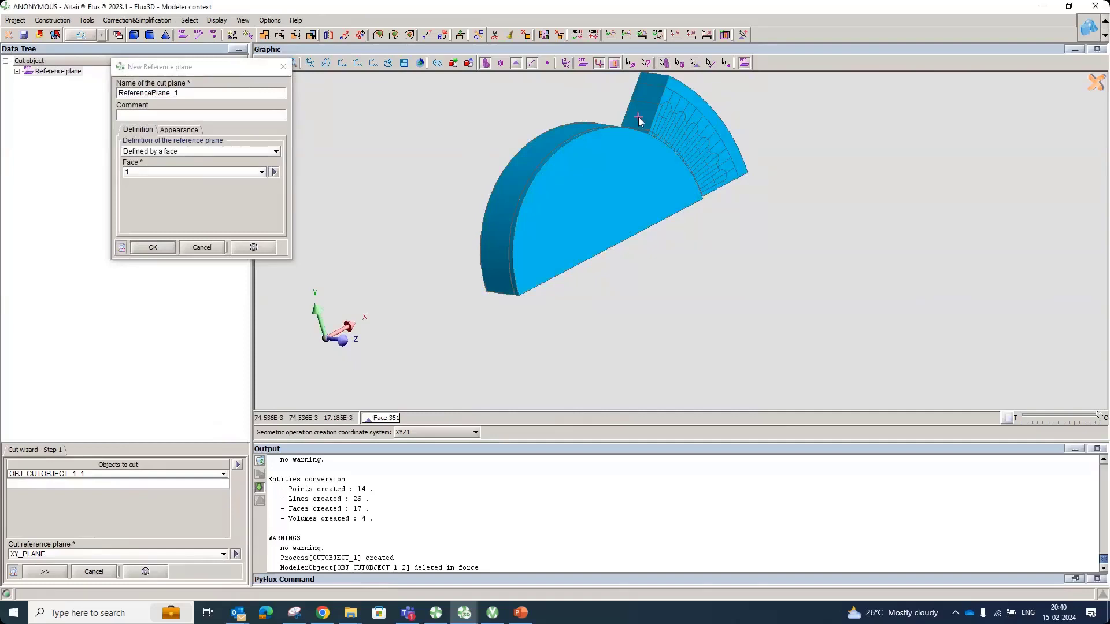
pyautogui.click(216, 174)
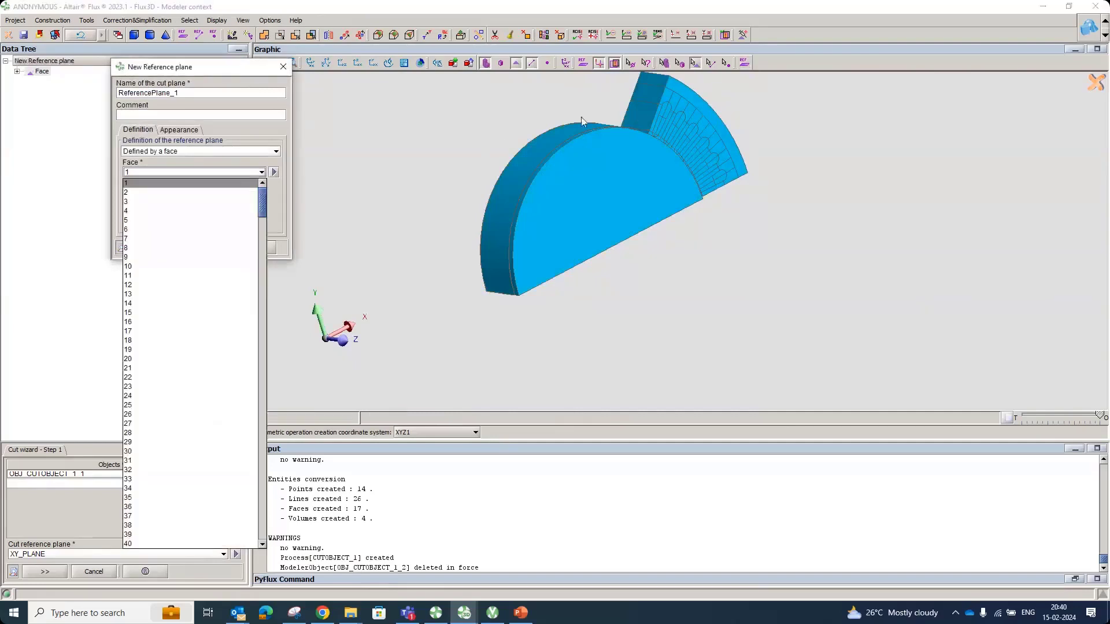
pyautogui.click(647, 116)
pyautogui.click(158, 246)
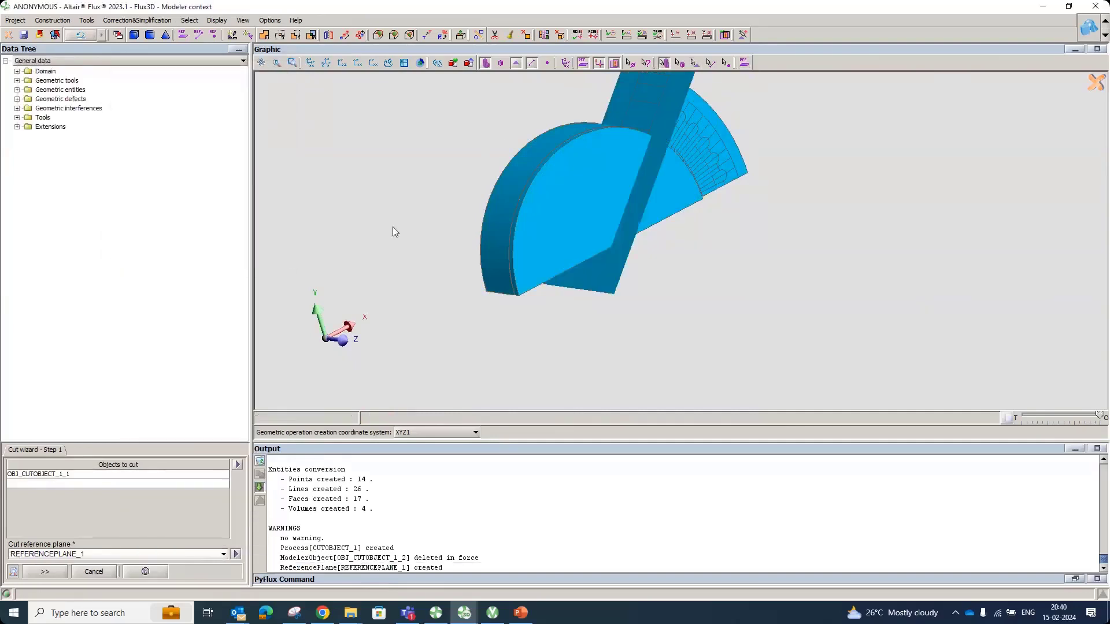
# Generate the cut section on REFERENCEPLANE_1 and cut the half cylinder using SECTION_1.
pyautogui.scroll(-4, 401, 222)
pyautogui.click(45, 573)
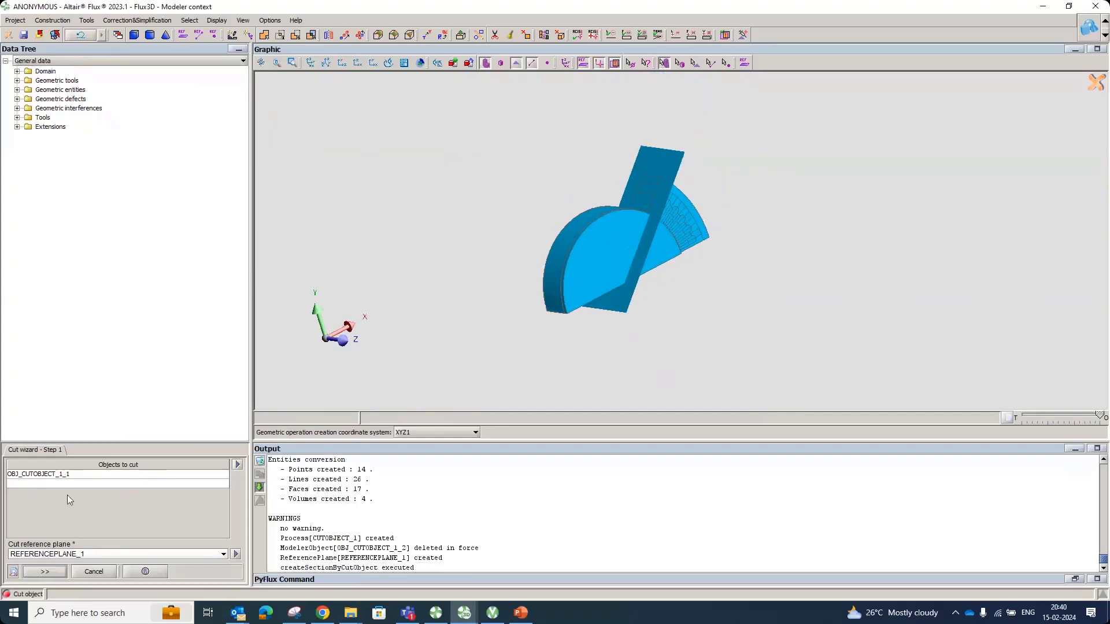
pyautogui.click(48, 502)
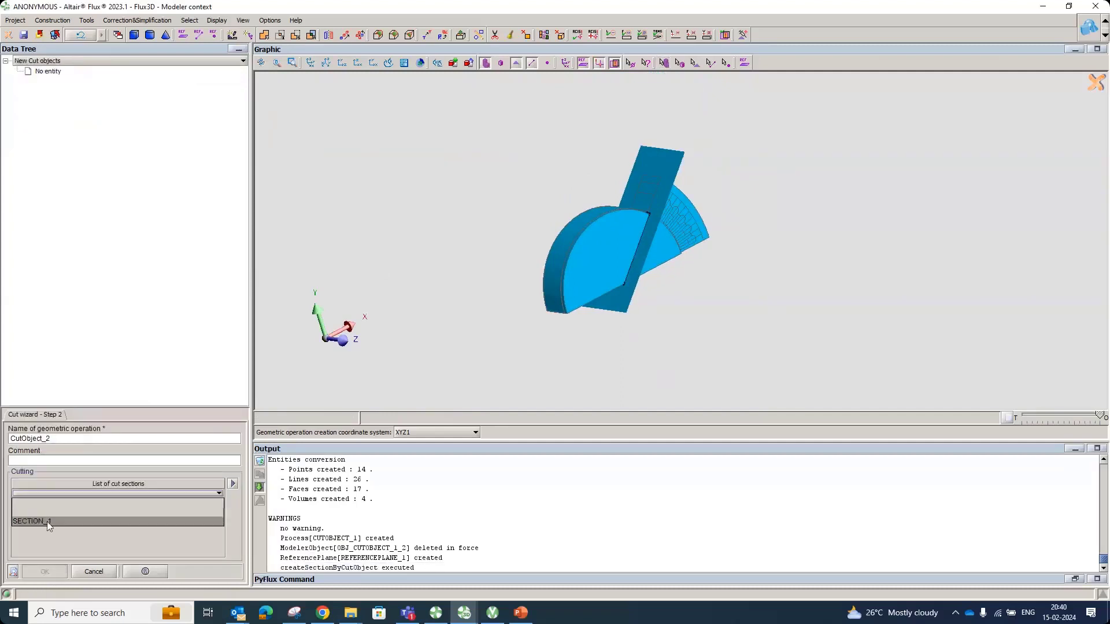
pyautogui.click(47, 521)
pyautogui.click(45, 571)
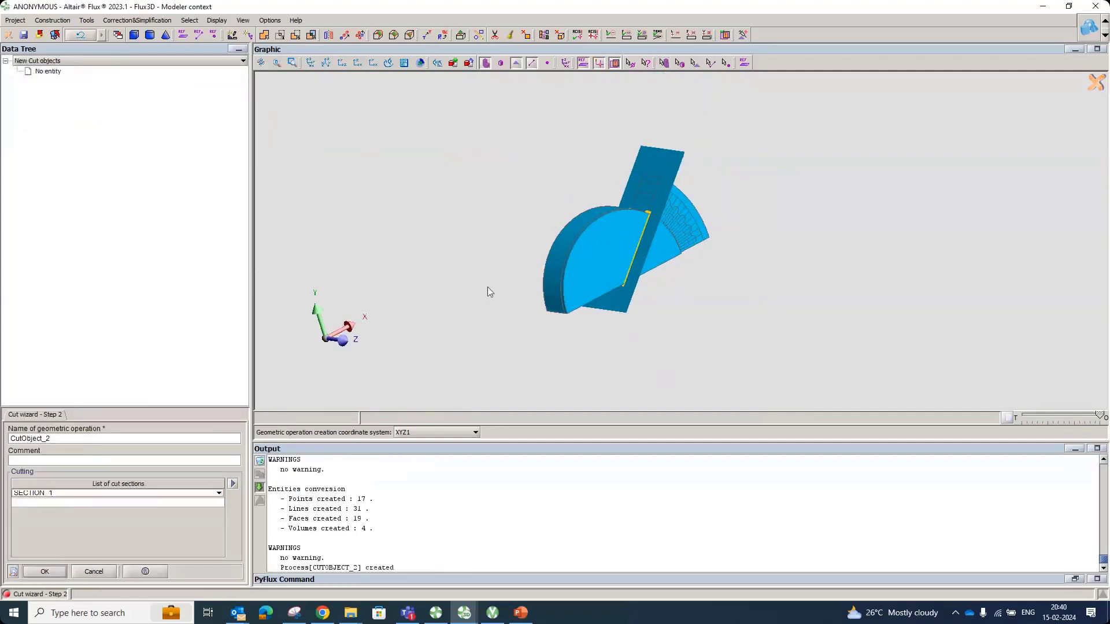
# Force-delete the cut cylinder piece OBJ_CUTOBJECT_2_2 lying outside the motor sector.
pyautogui.click(578, 267)
pyautogui.rightClick(577, 267)
pyautogui.click(606, 308)
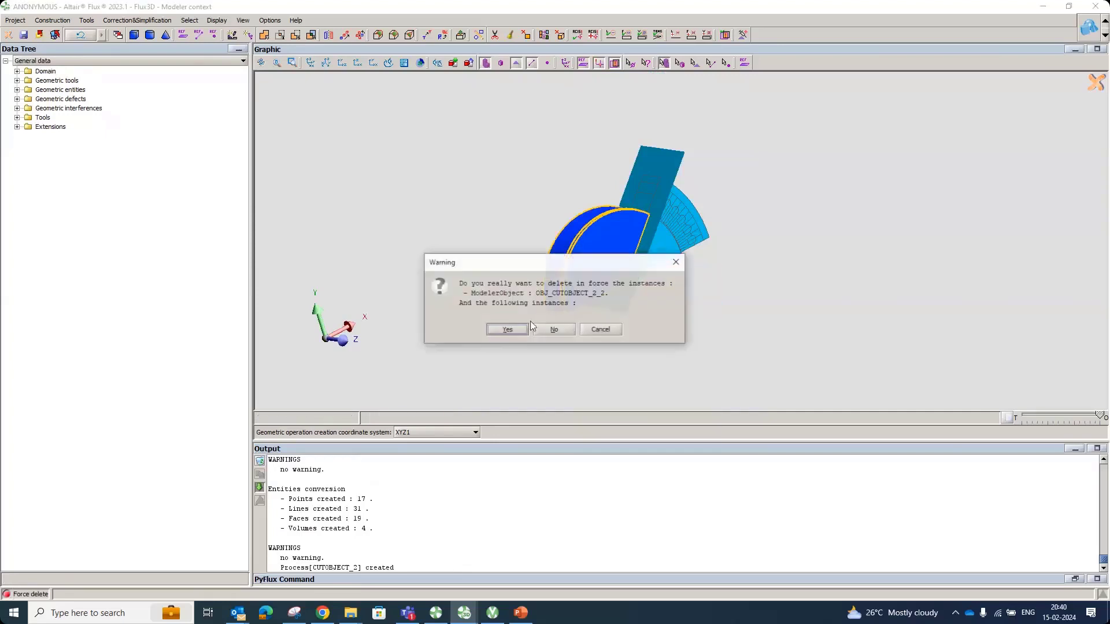
pyautogui.click(505, 329)
# Create an assembly with OBJ_CUTOBJECT_2_1 as the master object, adding OBJ_IMPORT_1 and OBJ_IMPORT_2 to it.
pyautogui.moveTo(598, 275); pyautogui.dragTo(542, 261, button='right')
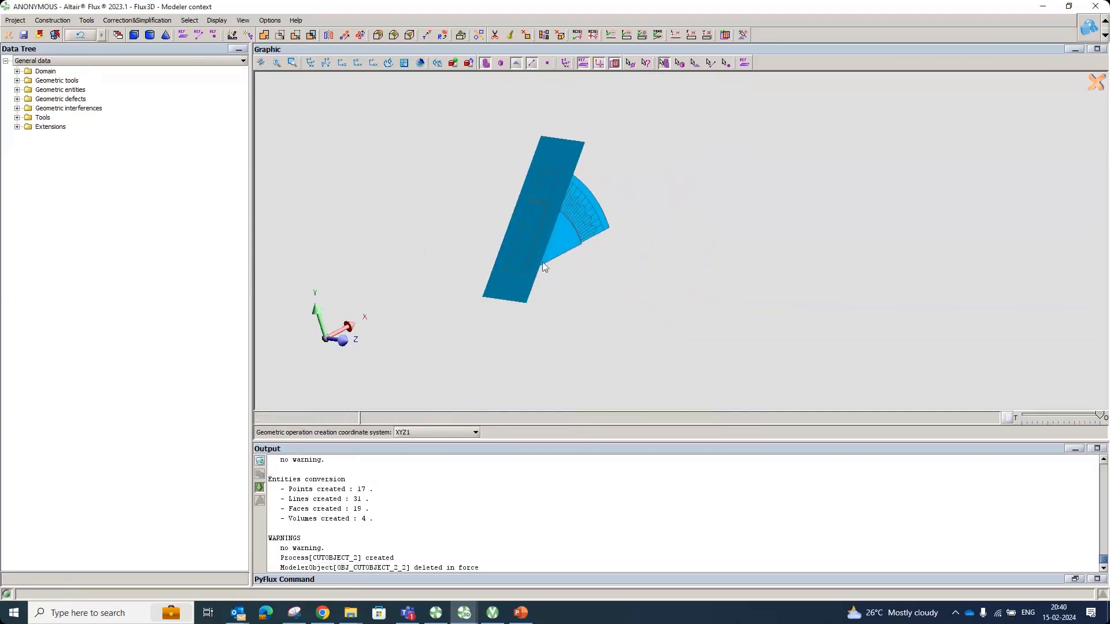
pyautogui.moveTo(563, 217); pyautogui.dragTo(477, 148)
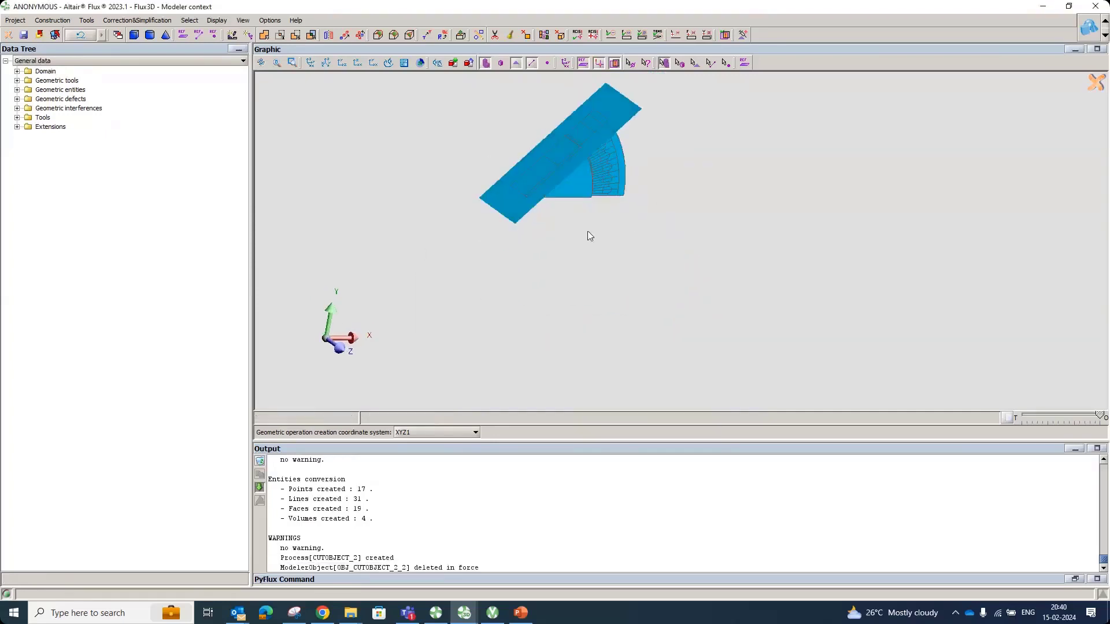
pyautogui.click(377, 64)
pyautogui.moveTo(681, 257); pyautogui.dragTo(676, 143)
pyautogui.moveTo(684, 149); pyautogui.dragTo(646, 262, button='middle')
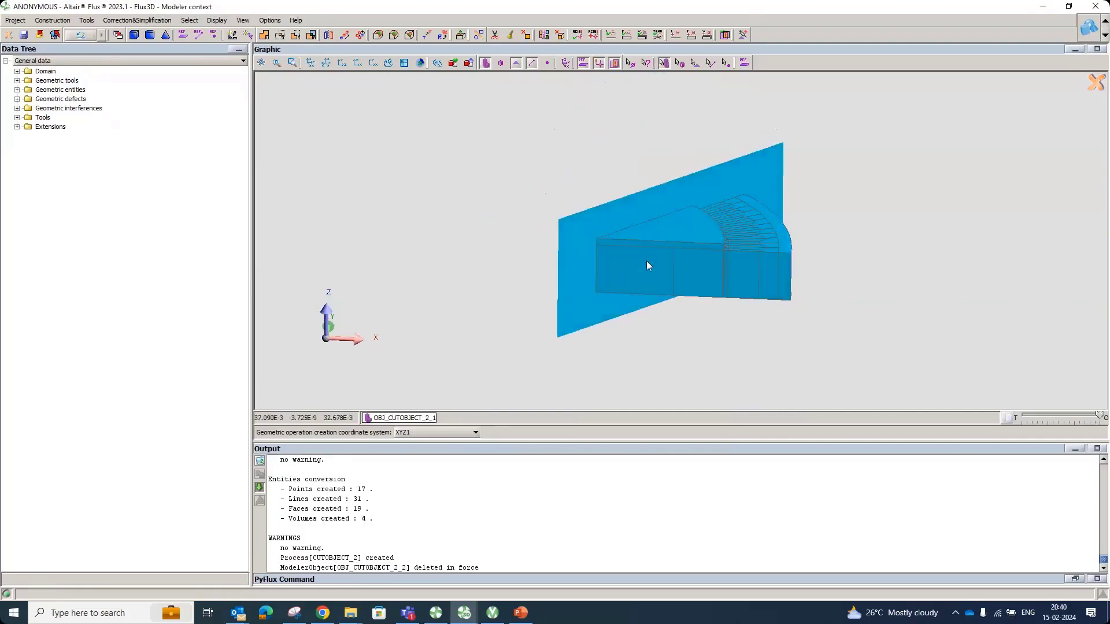
pyautogui.click(86, 20)
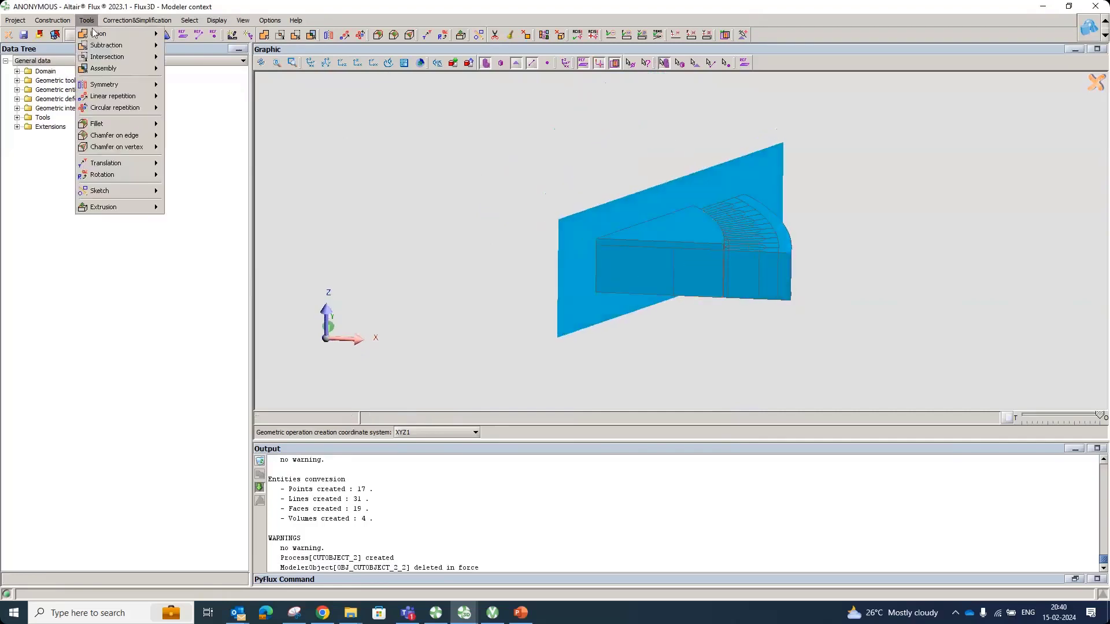
pyautogui.moveTo(116, 71)
pyautogui.click(173, 69)
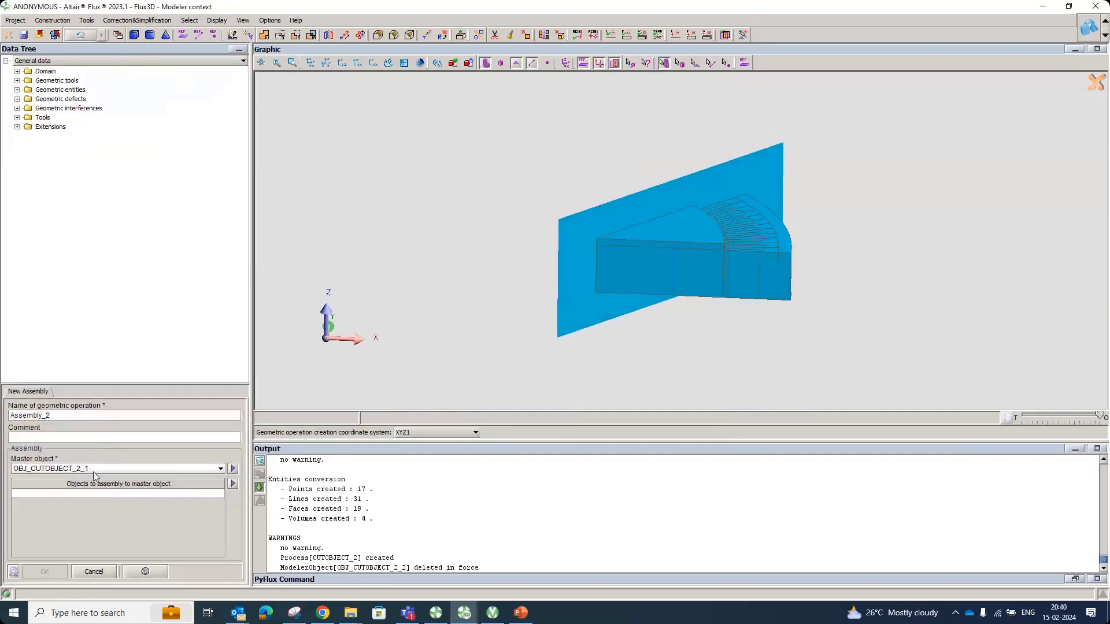
pyautogui.click(82, 497)
pyautogui.click(67, 526)
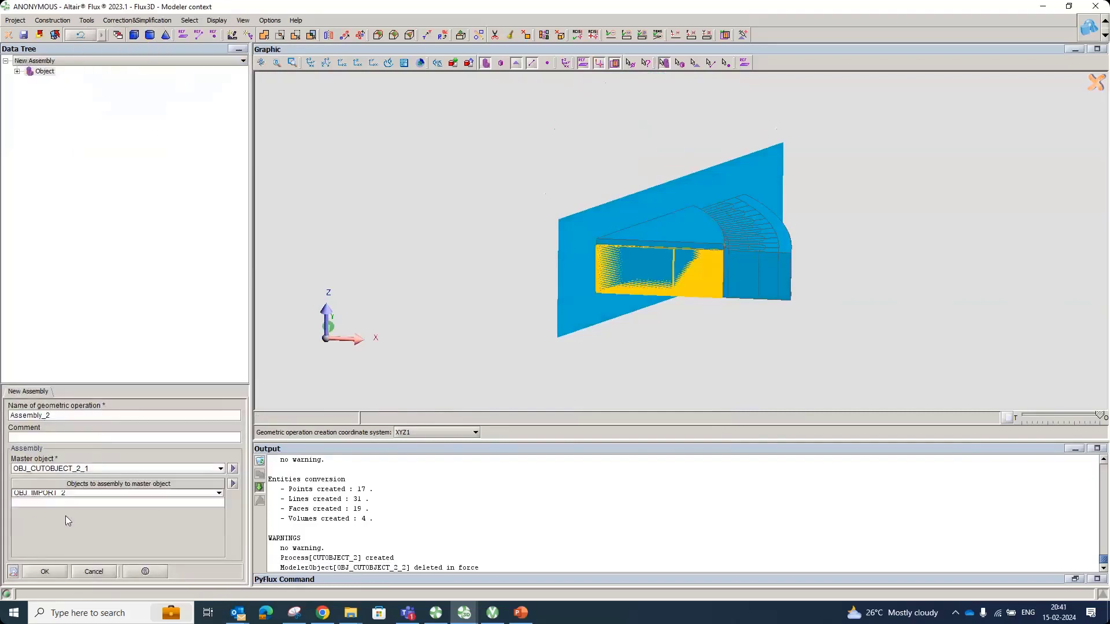
pyautogui.click(64, 496)
pyautogui.click(60, 520)
pyautogui.click(59, 503)
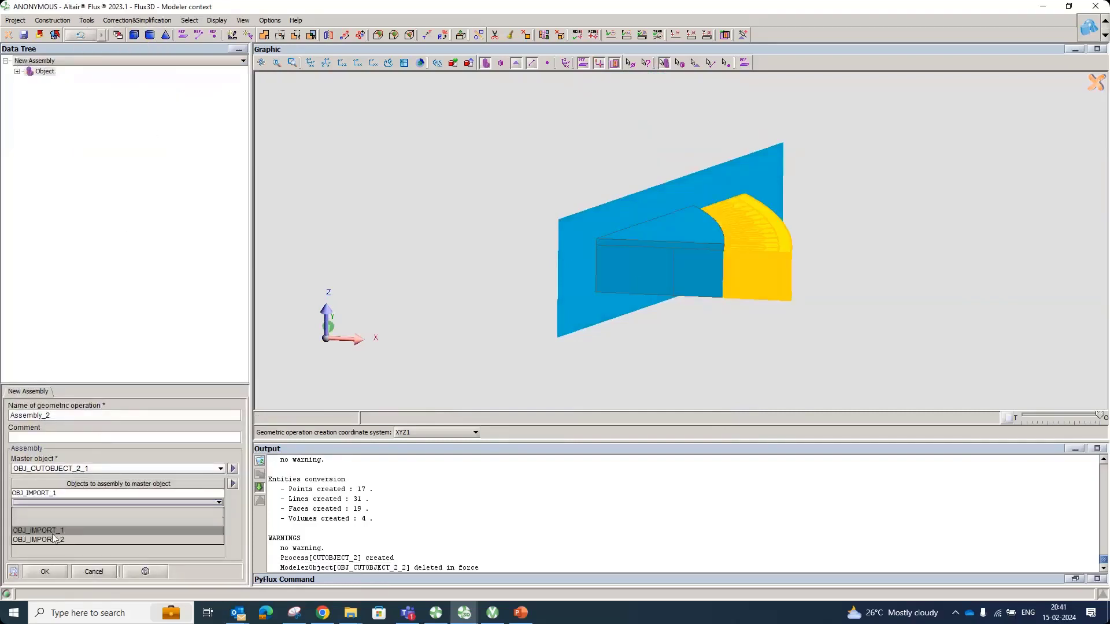
pyautogui.click(57, 538)
pyautogui.click(55, 570)
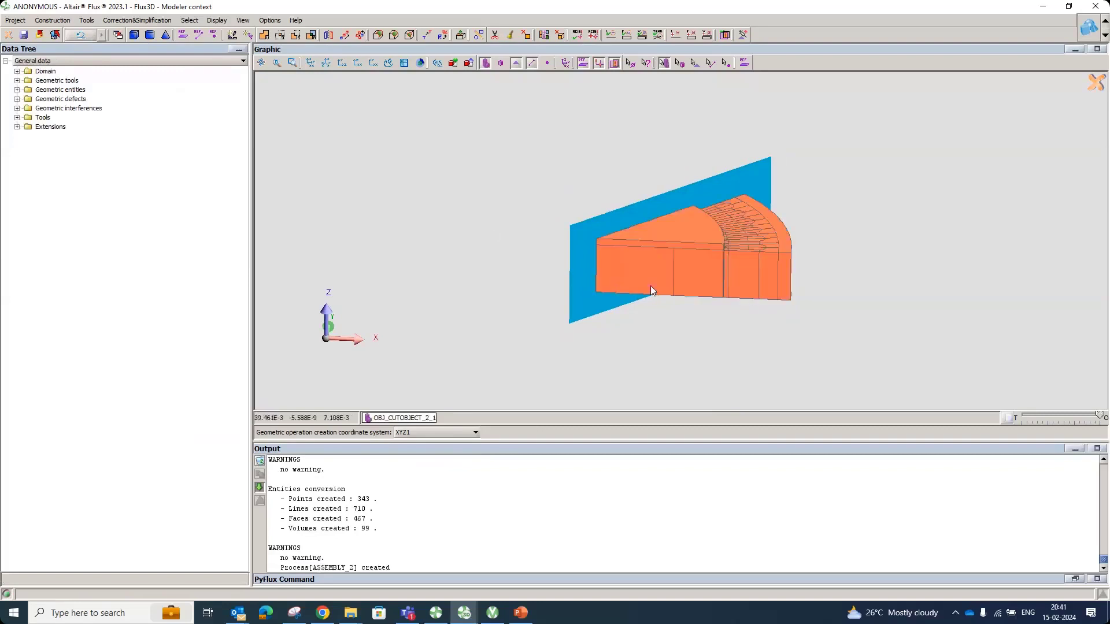
# Hide the reference planes and close the modeler context.
pyautogui.click(582, 63)
pyautogui.click(1096, 82)
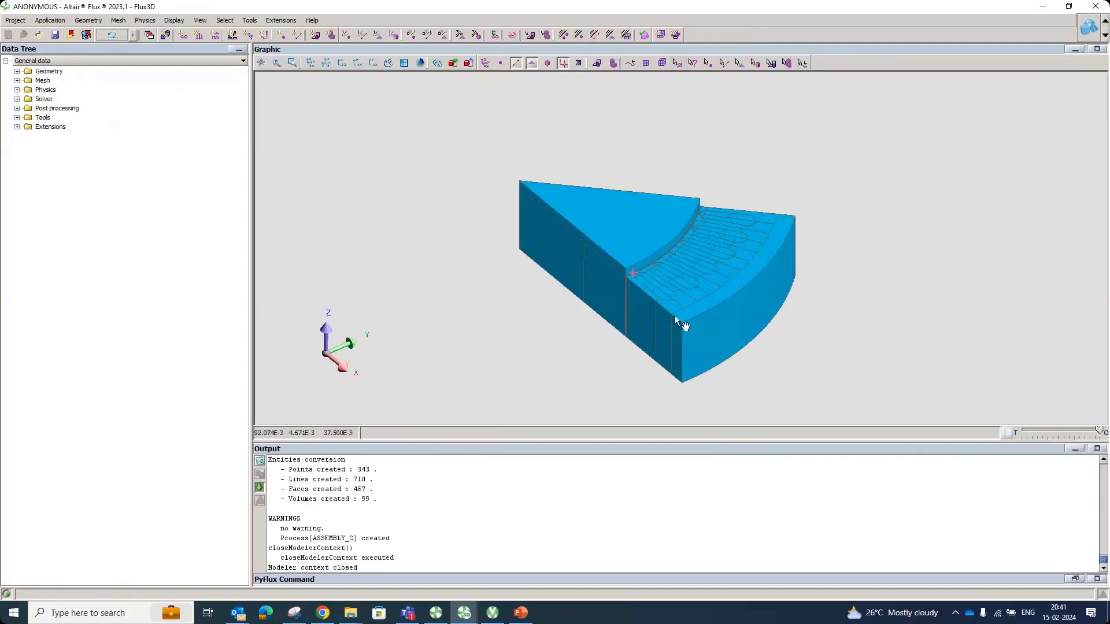
# Examine the thin air-gap layers between the inner wedge and the slotted outer part of the sector up close.
pyautogui.moveTo(721, 357); pyautogui.dragTo(723, 264)
pyautogui.scroll(5, 689, 254)
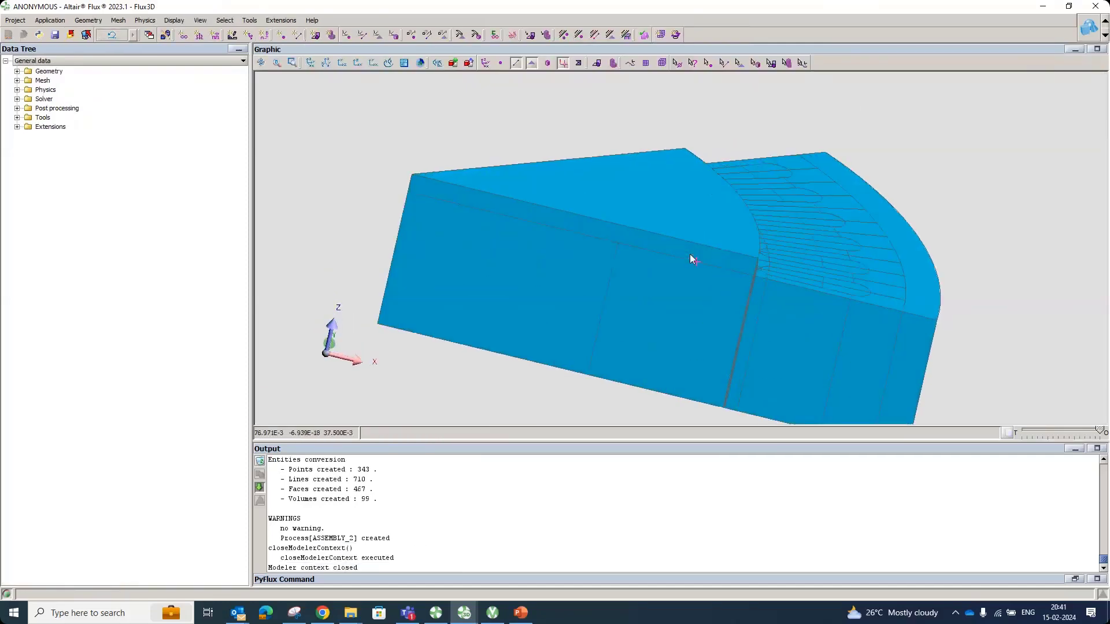
pyautogui.scroll(6, 689, 255)
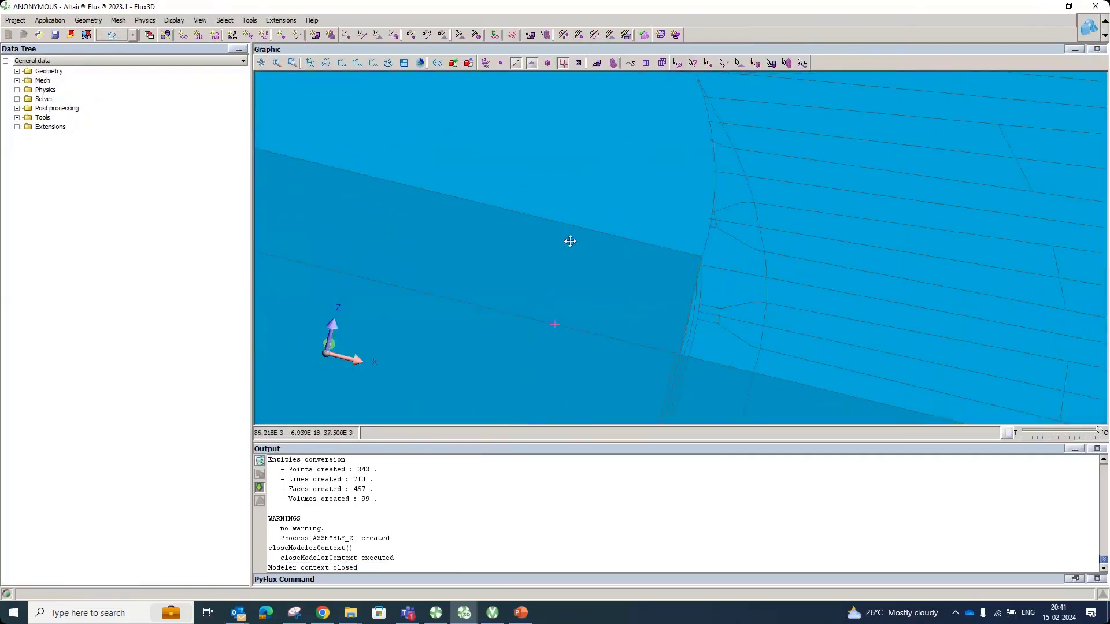
pyautogui.scroll(3, 552, 207)
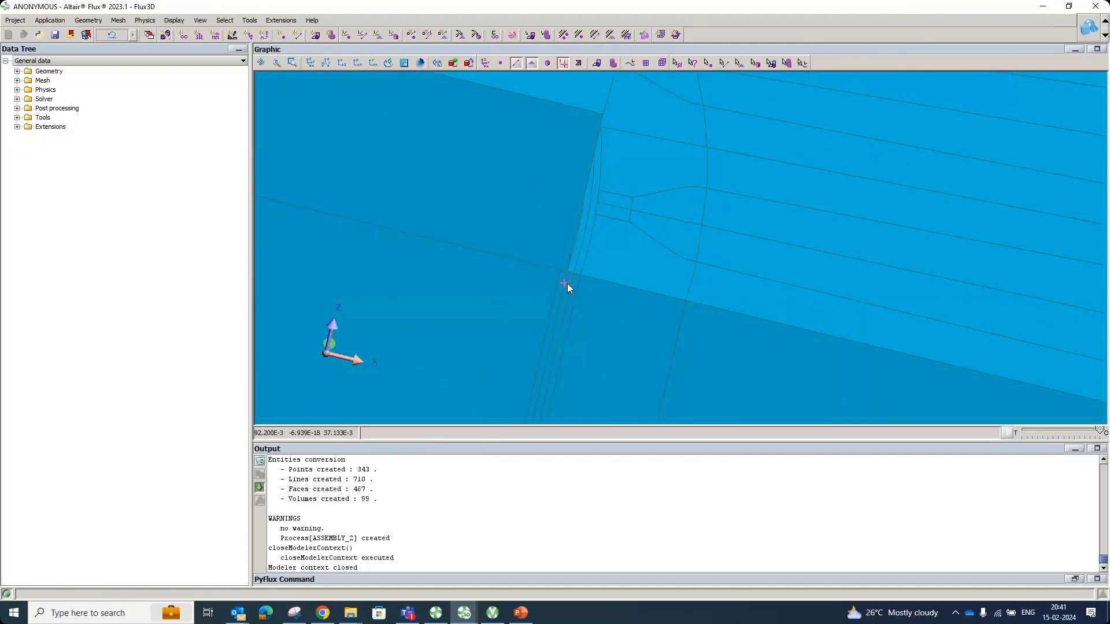
pyautogui.scroll(-3, 567, 283)
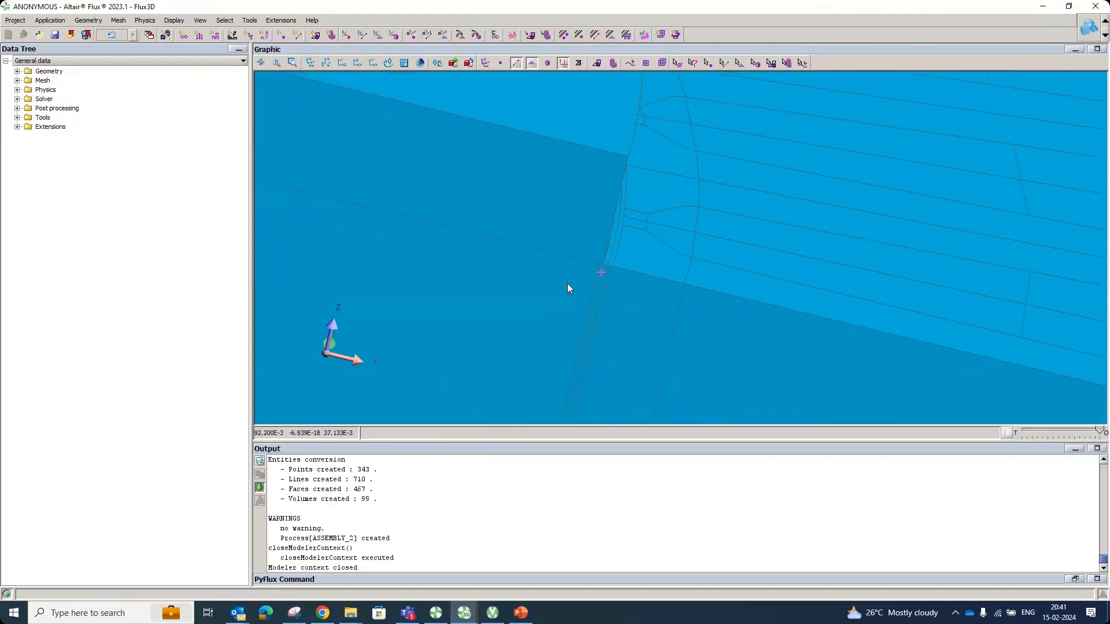
pyautogui.scroll(-5, 581, 282)
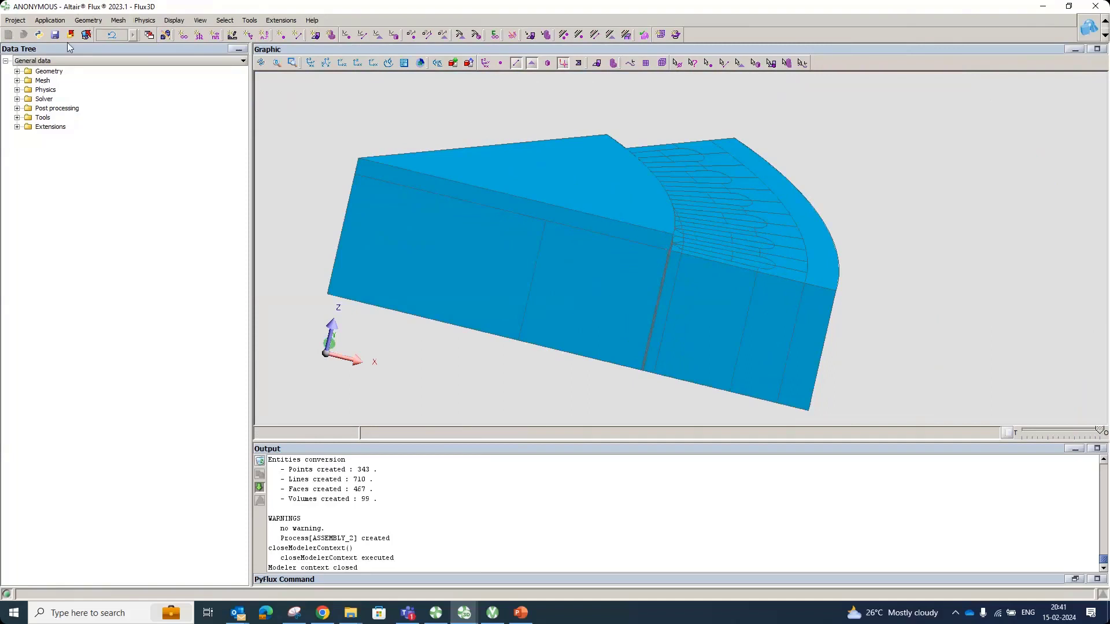
pyautogui.moveTo(574, 189); pyautogui.dragTo(490, 213)
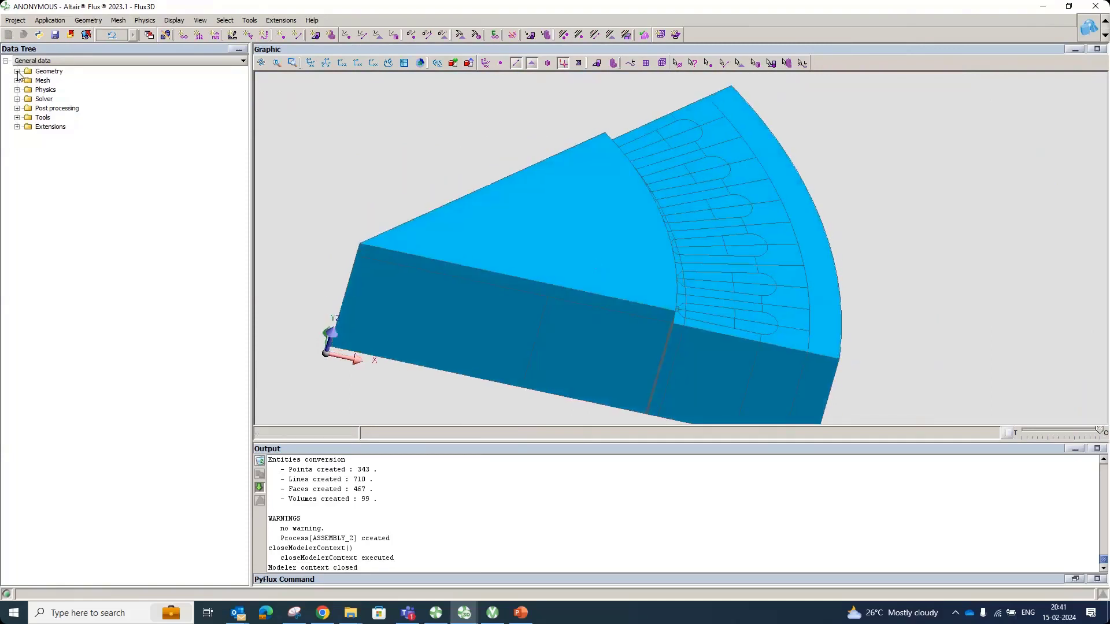
# Start a new domain periodicity by rotation about the Z axis with number of repetitions, entering 8 repetitions.
pyautogui.click(16, 71)
pyautogui.click(28, 80)
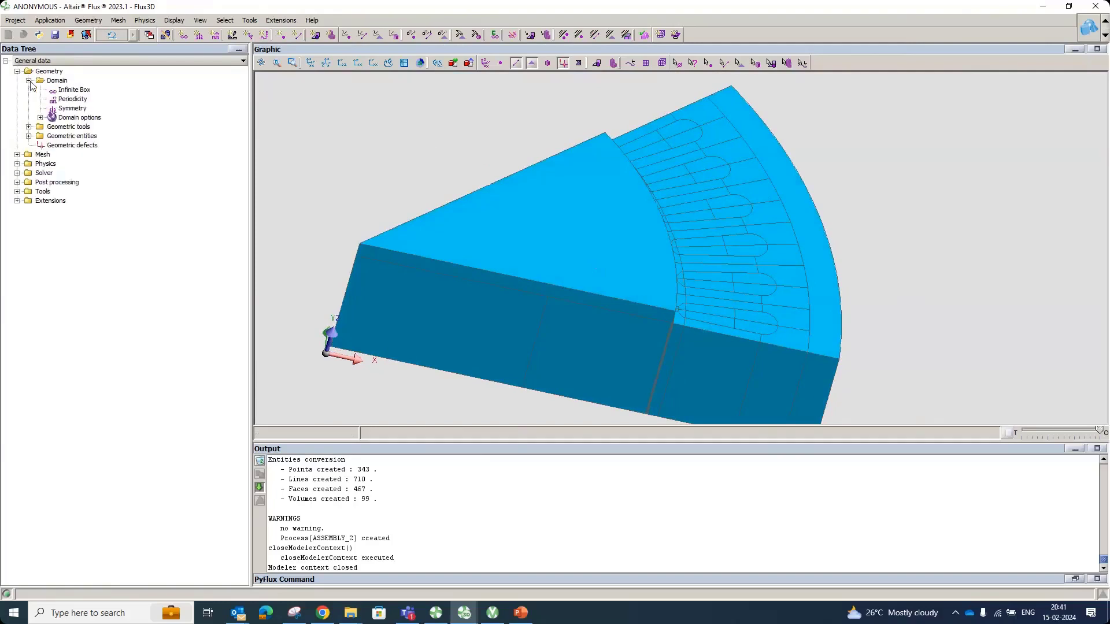
pyautogui.rightClick(77, 100)
pyautogui.click(115, 105)
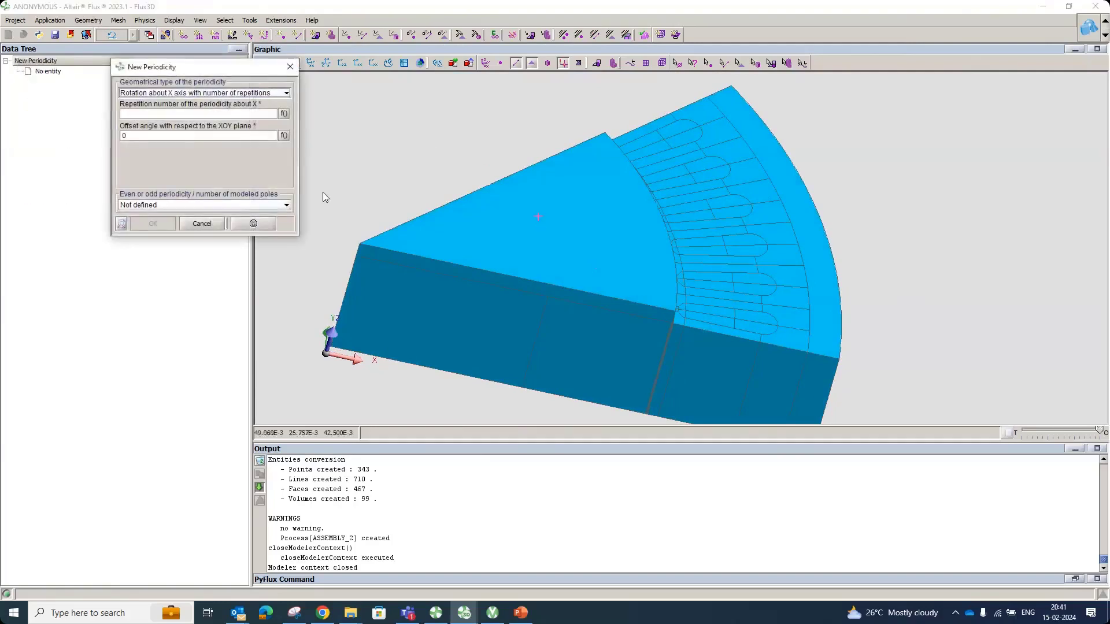
pyautogui.click(231, 93)
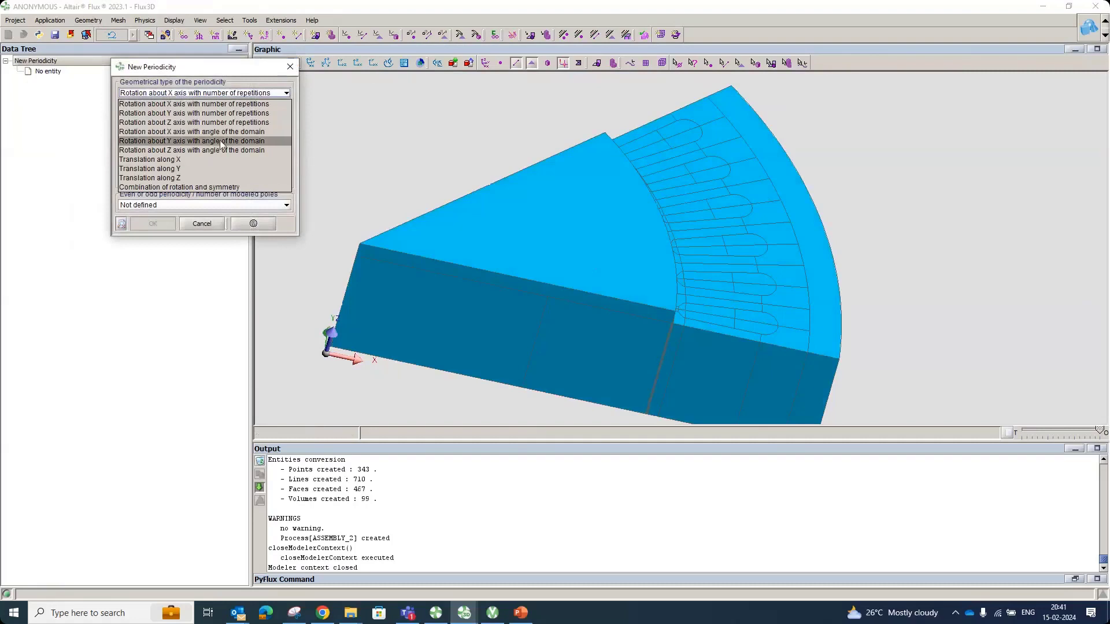
pyautogui.click(165, 122)
pyautogui.click(148, 113)
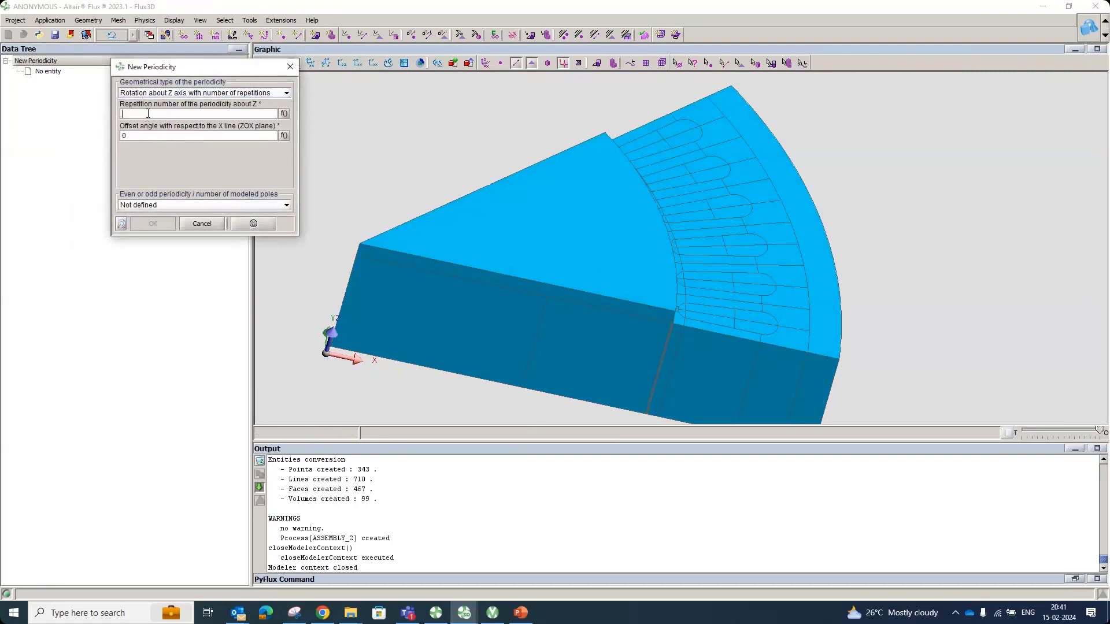
pyautogui.write('8')
# Make the periodicity odd with anticyclic boundary conditions and create it.
pyautogui.click(178, 206)
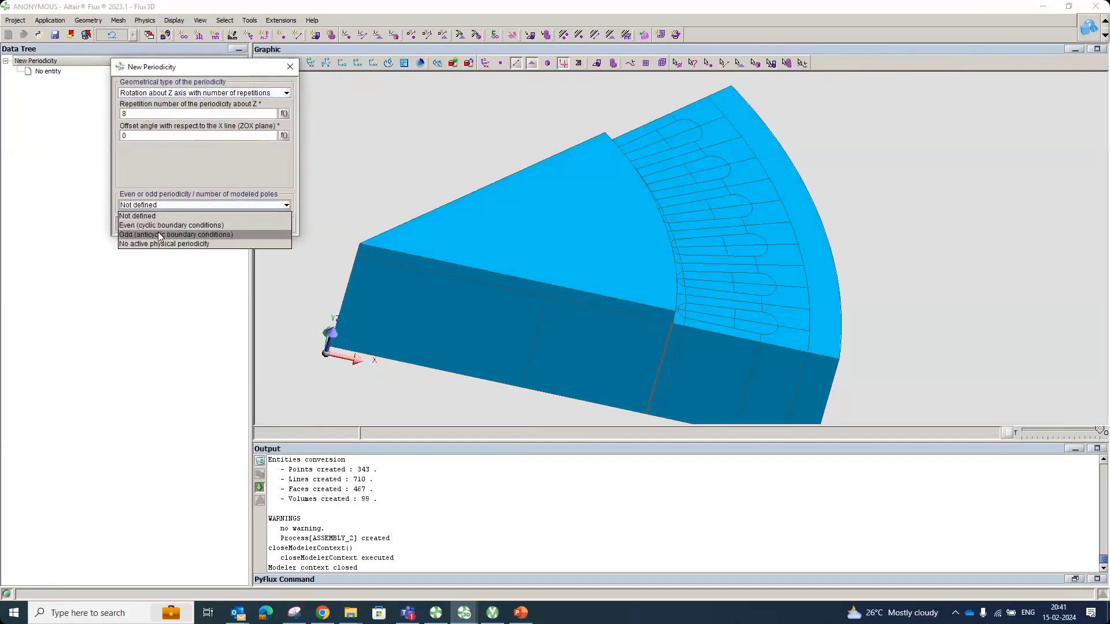
pyautogui.click(159, 235)
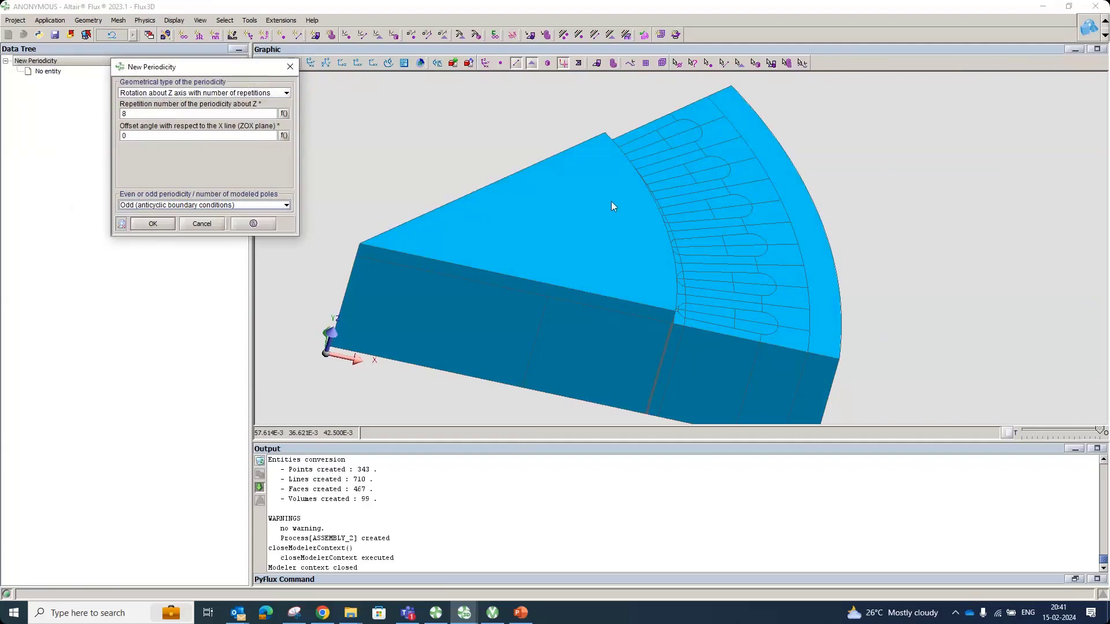
pyautogui.moveTo(611, 201); pyautogui.dragTo(692, 247, button='middle')
pyautogui.scroll(-2, 677, 241)
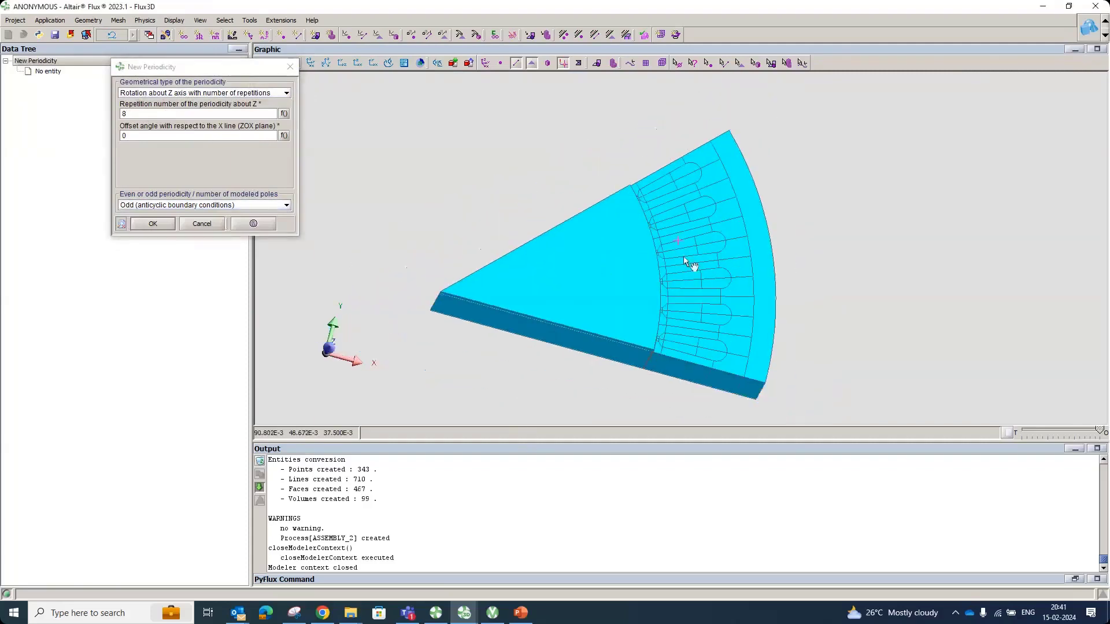
pyautogui.moveTo(686, 260); pyautogui.dragTo(670, 258)
pyautogui.click(145, 230)
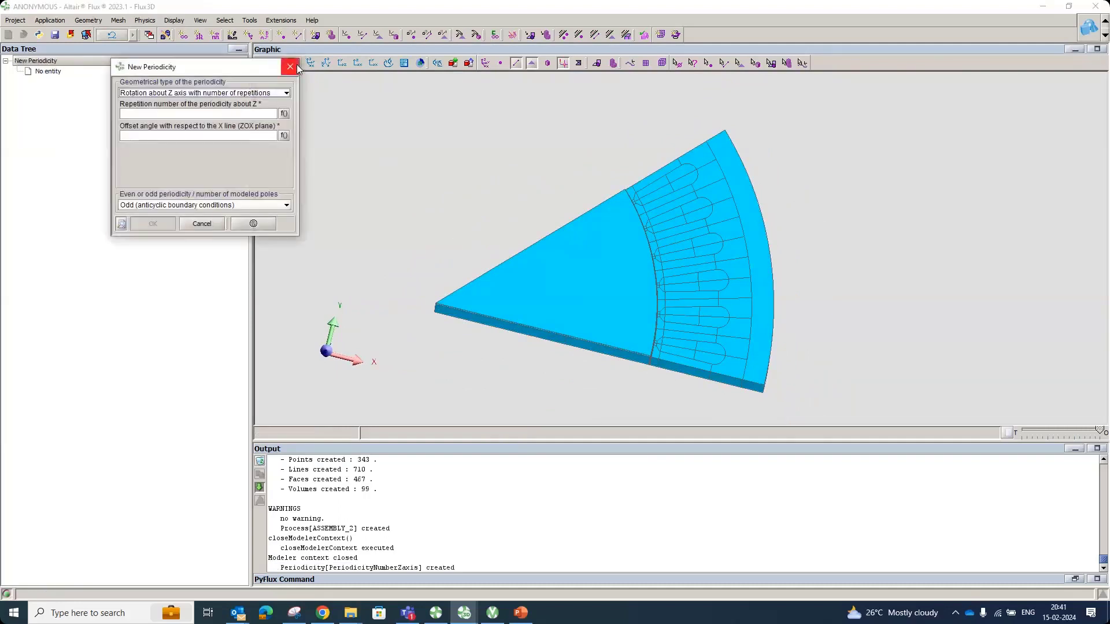
# Create a symmetry versus the XY-plane at Z offset 0 with tangent magnetic fields, normal electric field and adiabatic condition.
pyautogui.click(296, 67)
pyautogui.rightClick(64, 108)
pyautogui.click(87, 115)
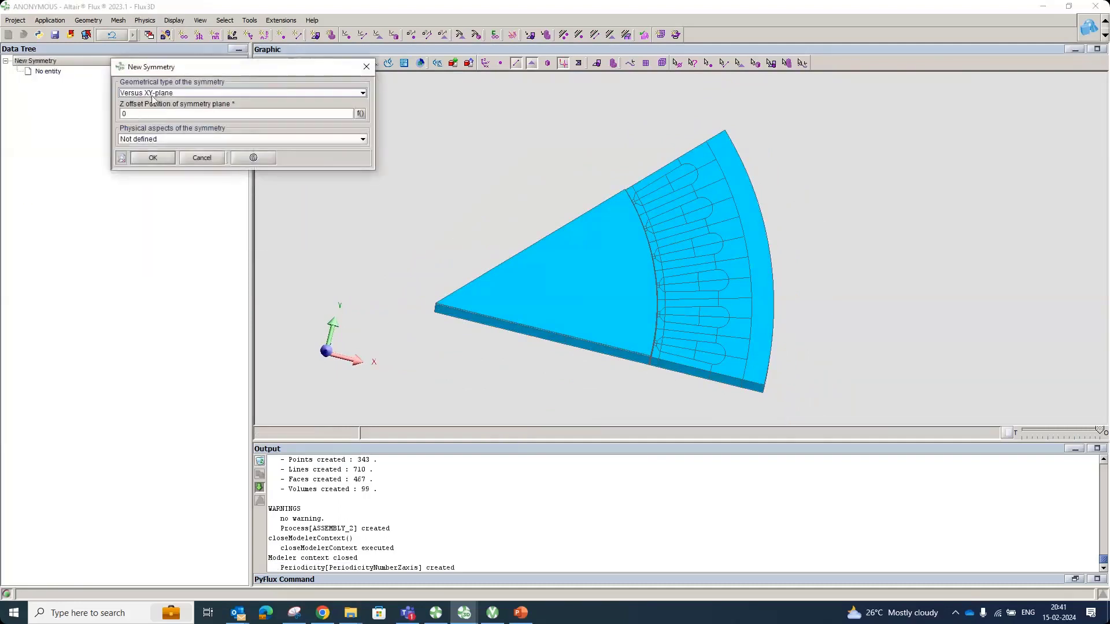
pyautogui.click(153, 95)
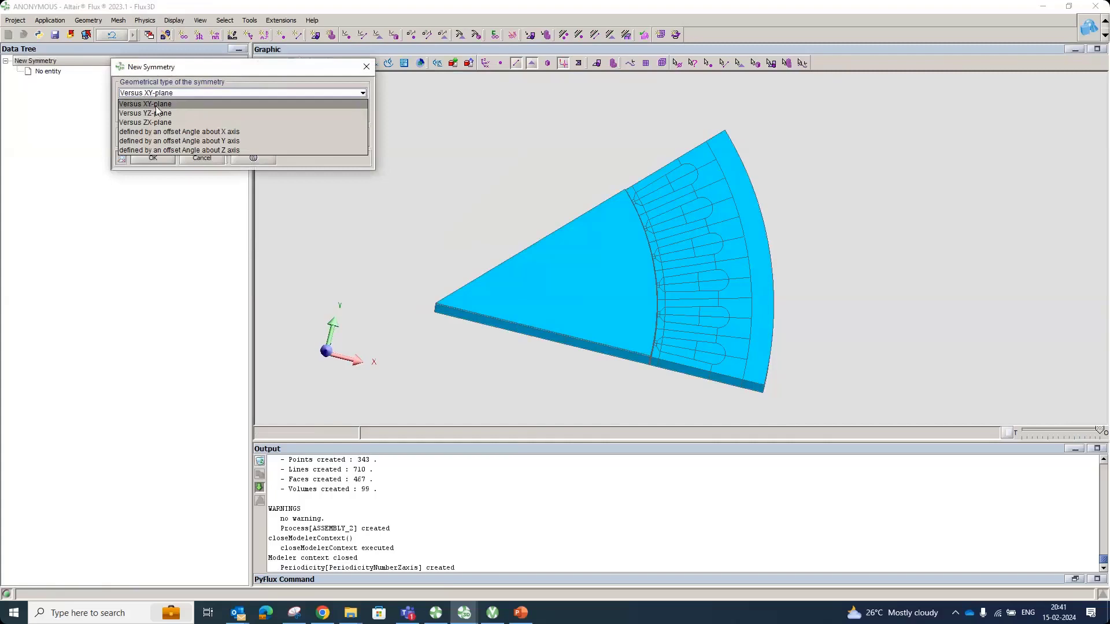
pyautogui.click(156, 107)
pyautogui.moveTo(600, 291); pyautogui.dragTo(647, 144)
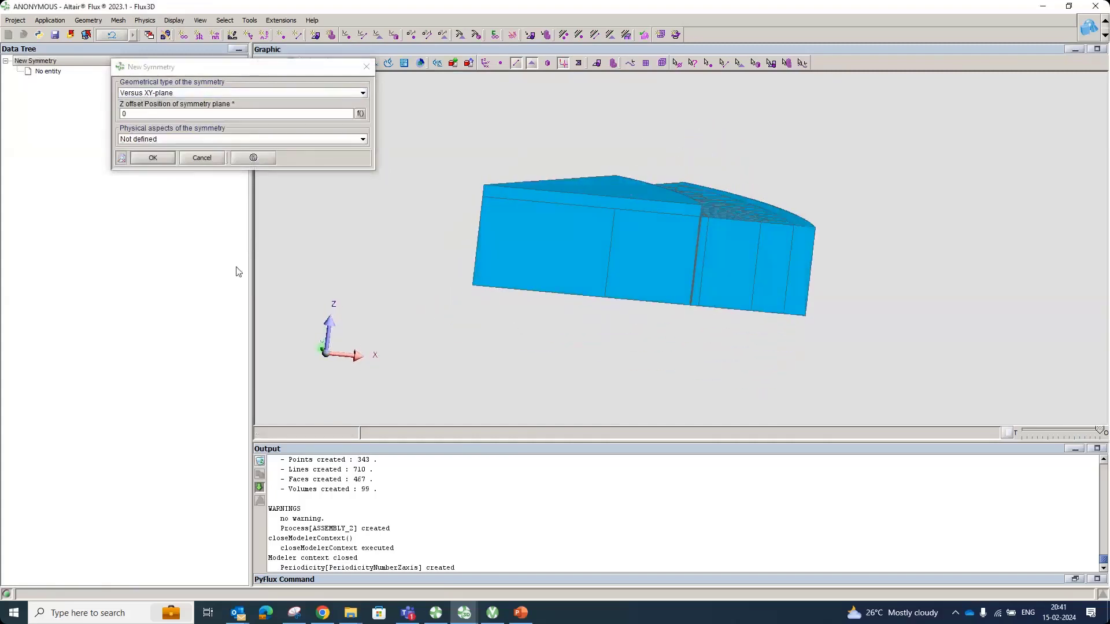
pyautogui.click(172, 140)
pyautogui.click(164, 152)
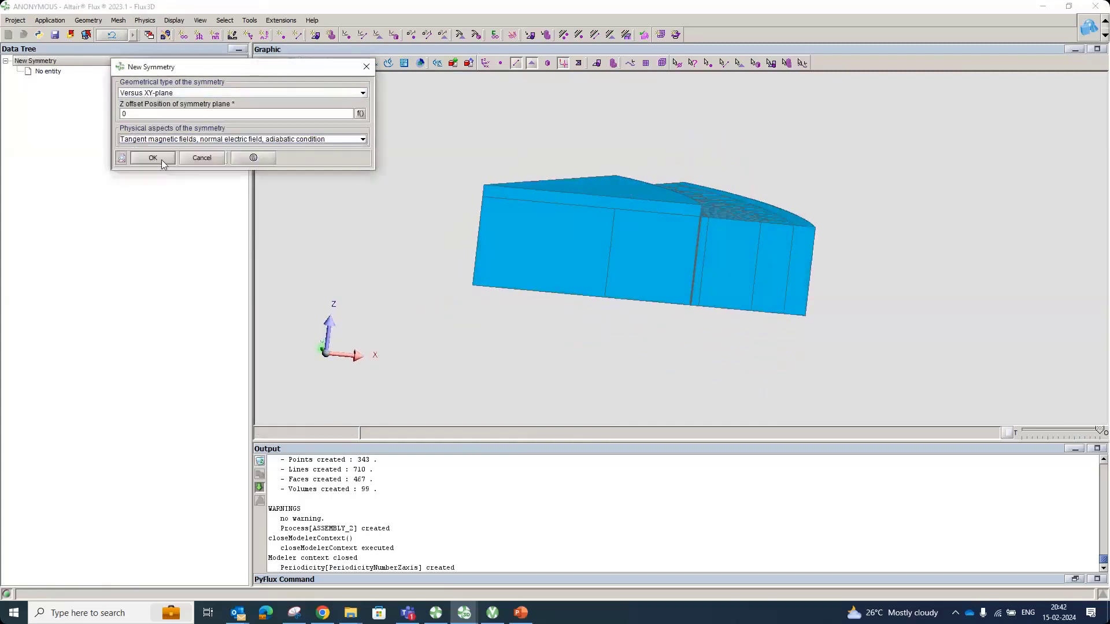
pyautogui.click(161, 160)
pyautogui.click(191, 157)
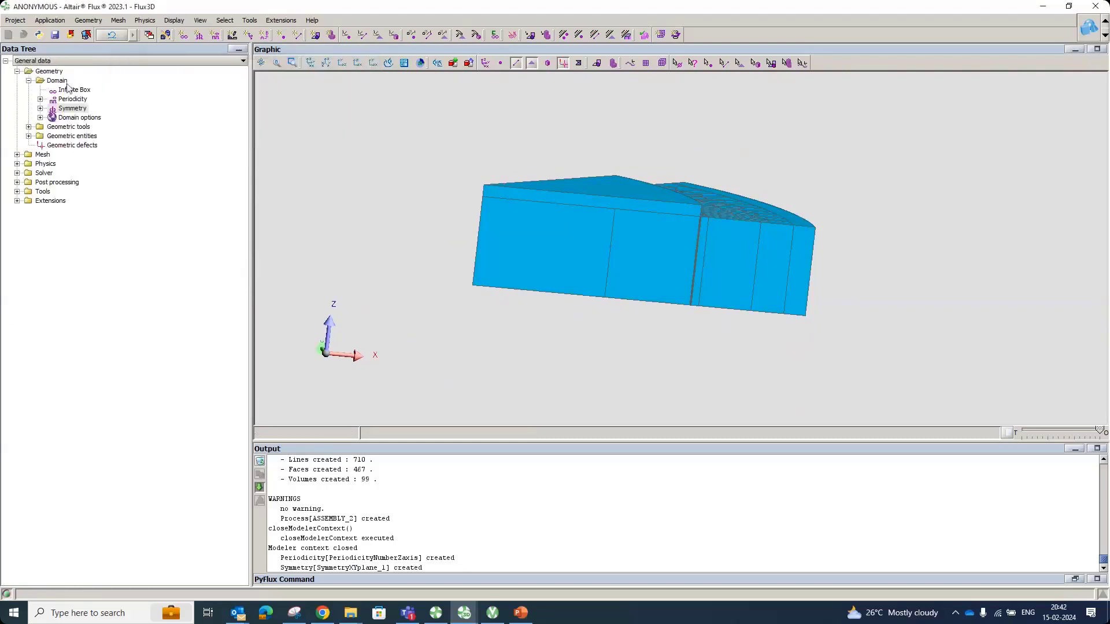
# Start a new infinite box for the domain with the Z Cylinder type.
pyautogui.click(68, 90)
pyautogui.rightClick(64, 91)
pyautogui.click(87, 96)
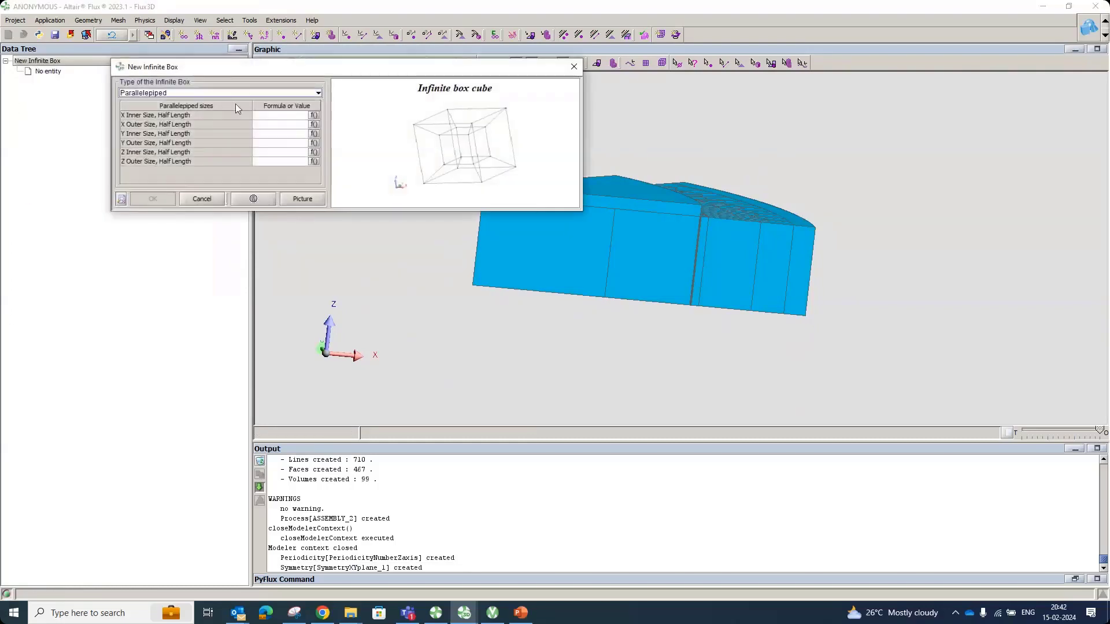
pyautogui.click(224, 96)
pyautogui.click(202, 130)
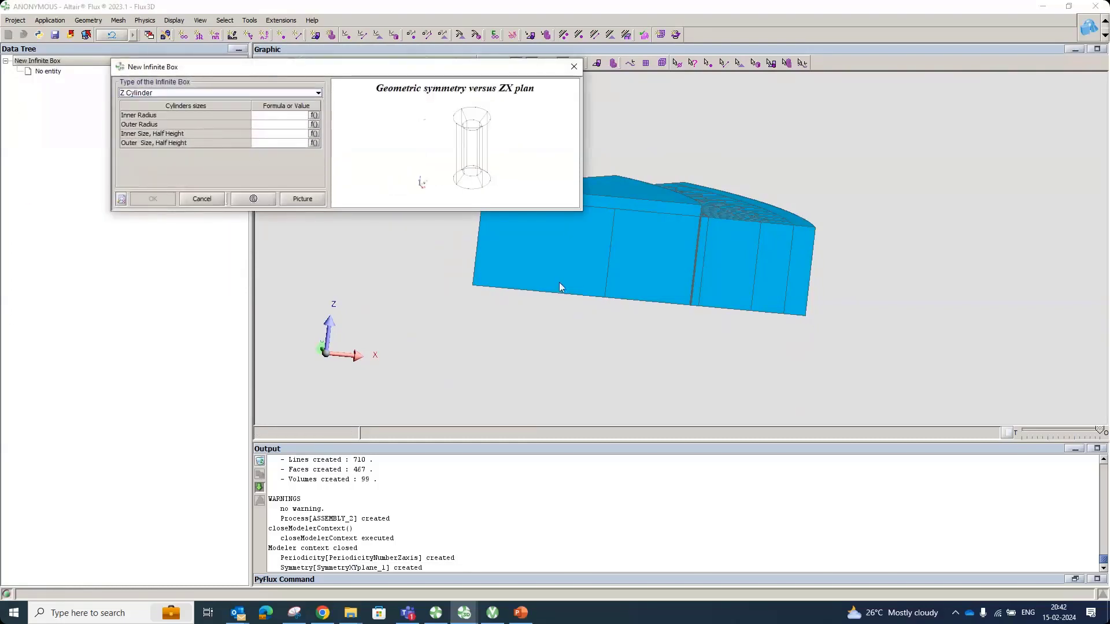
# Enter the infinite box's inner and outer radii and its inner and outer half heights, and create it.
pyautogui.click(286, 118)
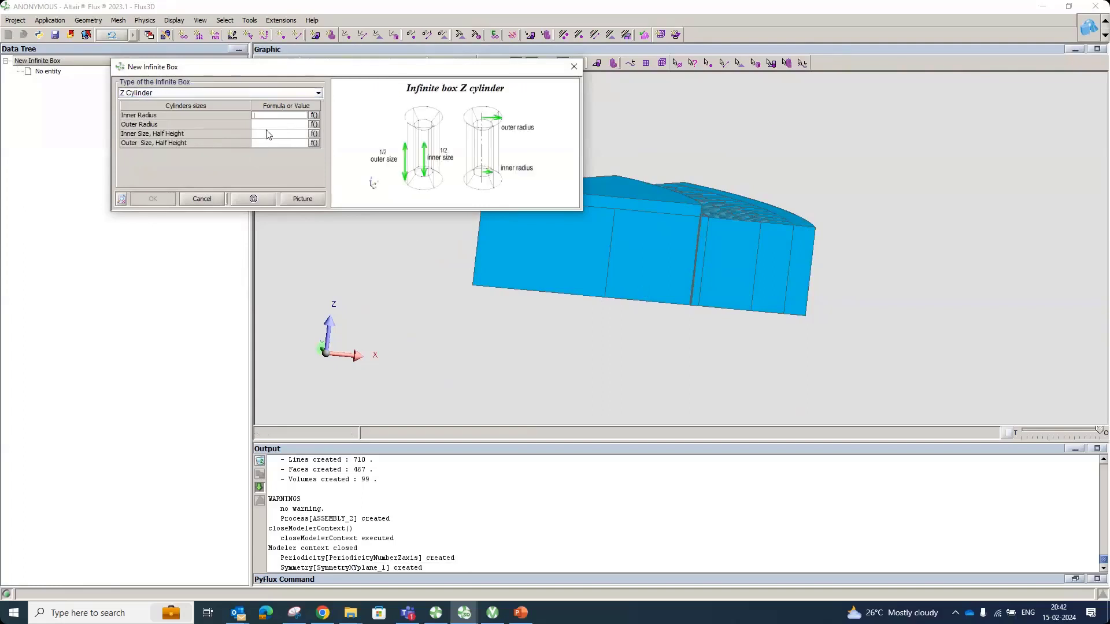
pyautogui.press('Tab')
pyautogui.press('Tab')
pyautogui.write('6')
pyautogui.press('Tab')
pyautogui.write('7')
pyautogui.click(267, 134)
pyautogui.click(154, 199)
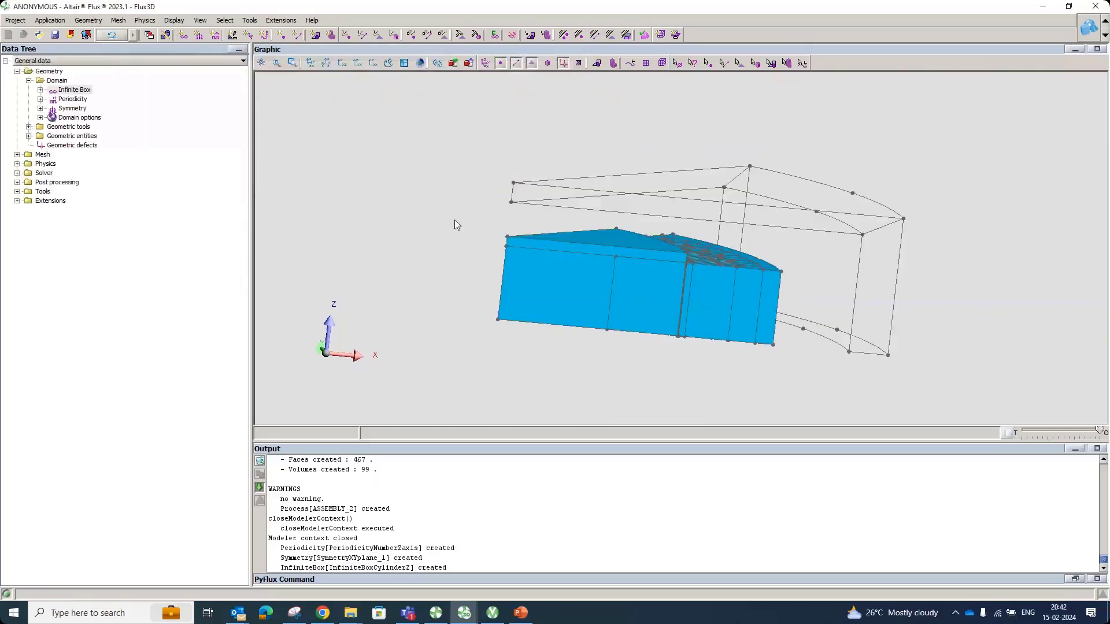
# Complete the infinite box with volumes, faces, lines and points in COORDSYS_REFERENCEPLANE_1, adding the associated link mesh.
pyautogui.click(92, 21)
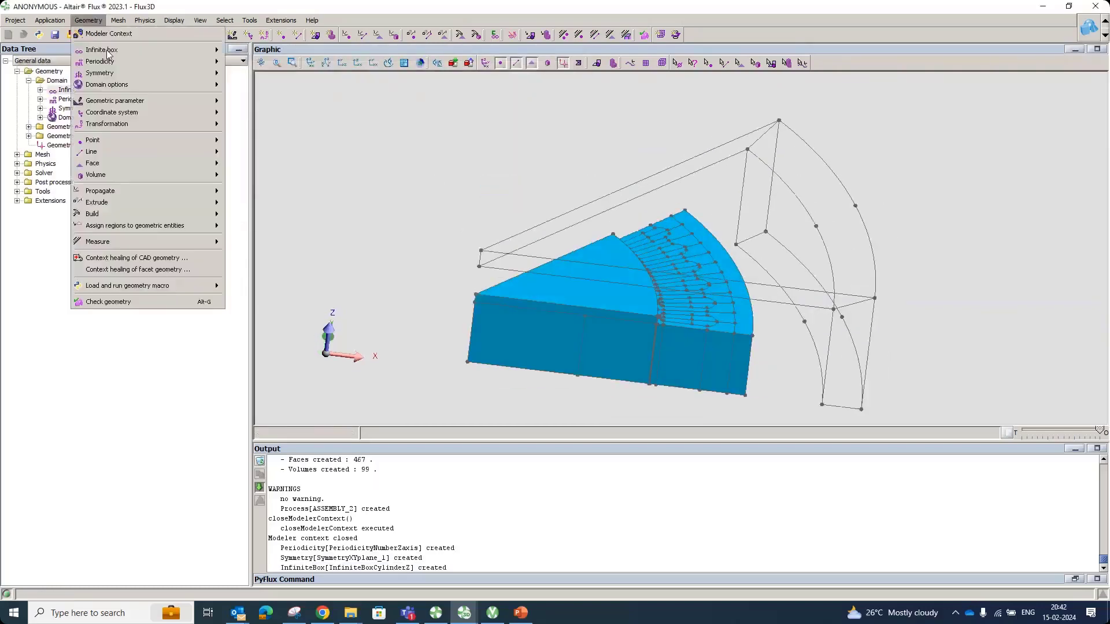
pyautogui.moveTo(116, 50)
pyautogui.click(262, 123)
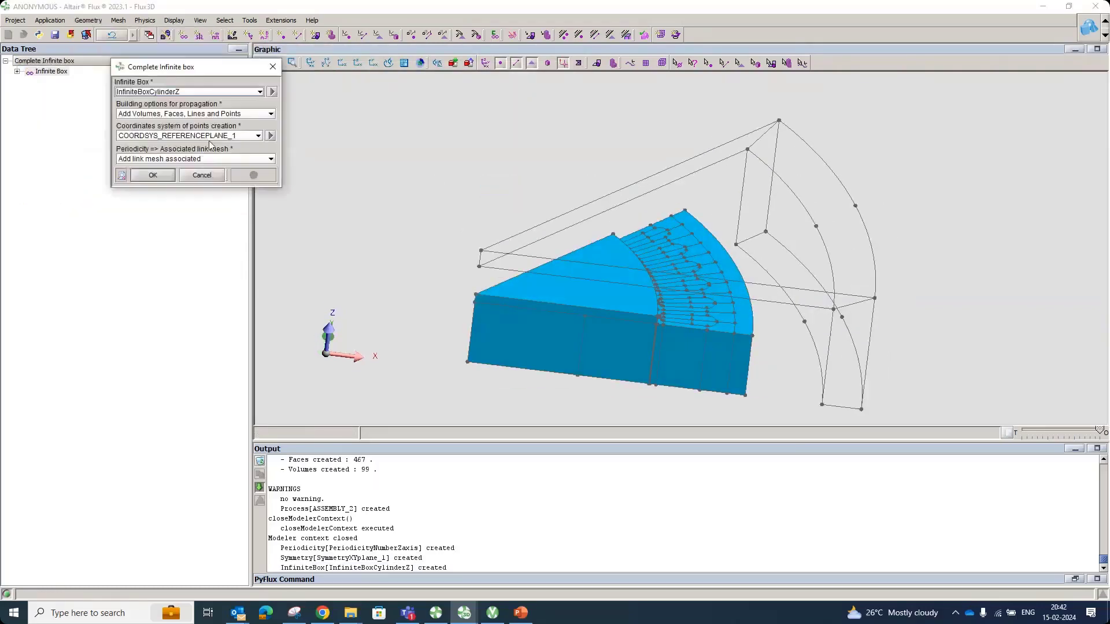
pyautogui.click(162, 176)
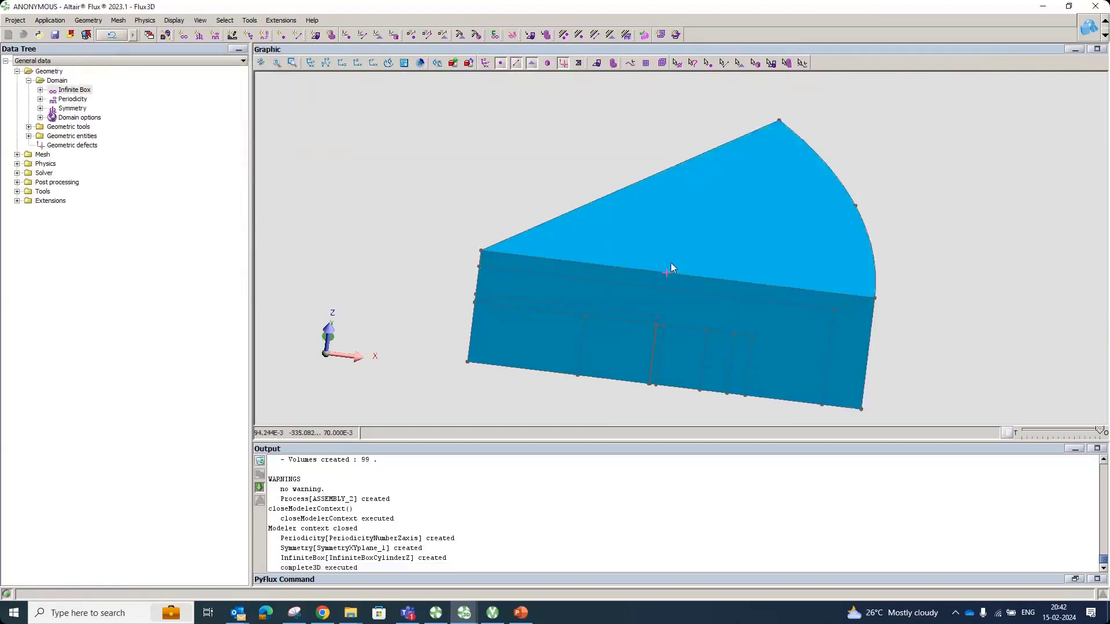
pyautogui.moveTo(687, 251); pyautogui.dragTo(693, 200, button='middle')
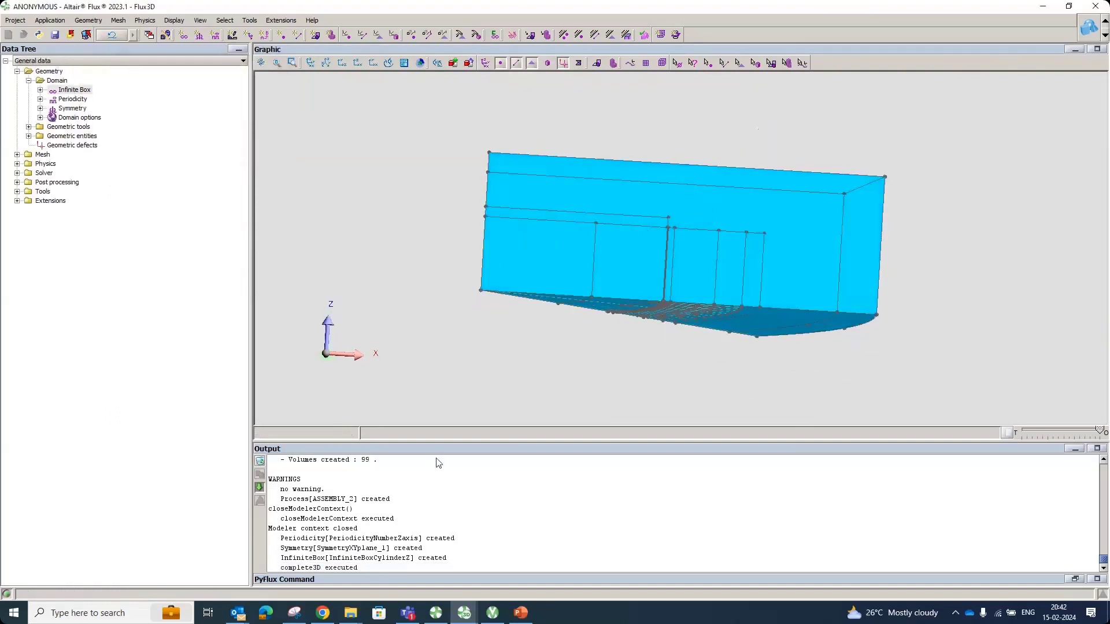
# Define the project as a Magneto Static 3D application with automatic formulations and automatic approximation orders.
pyautogui.click(88, 19)
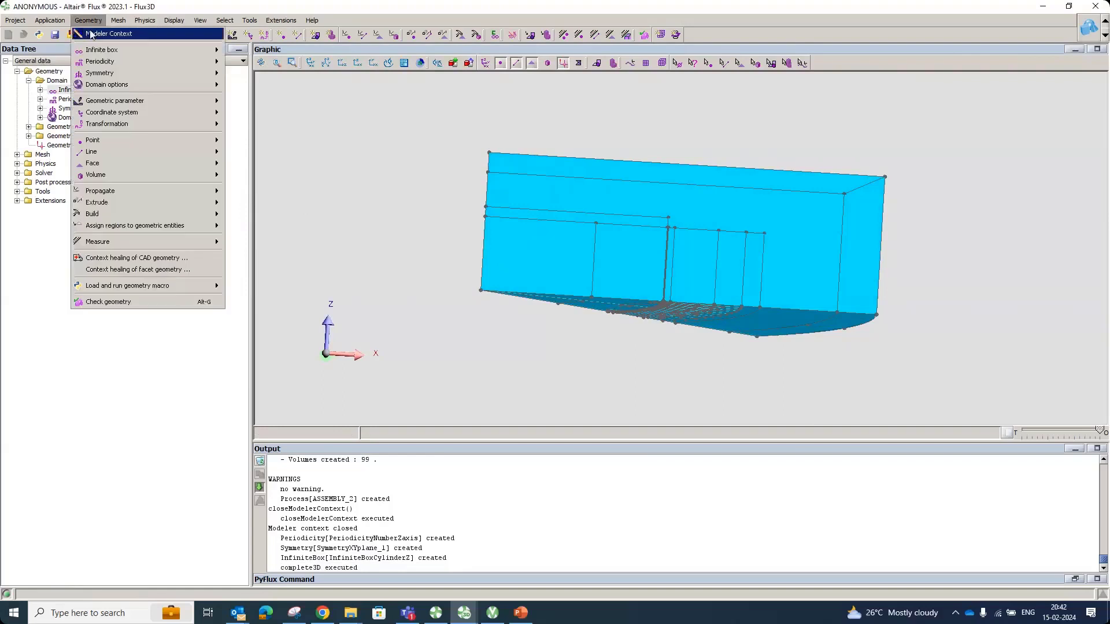
pyautogui.click(39, 20)
pyautogui.moveTo(63, 34)
pyautogui.moveTo(108, 34)
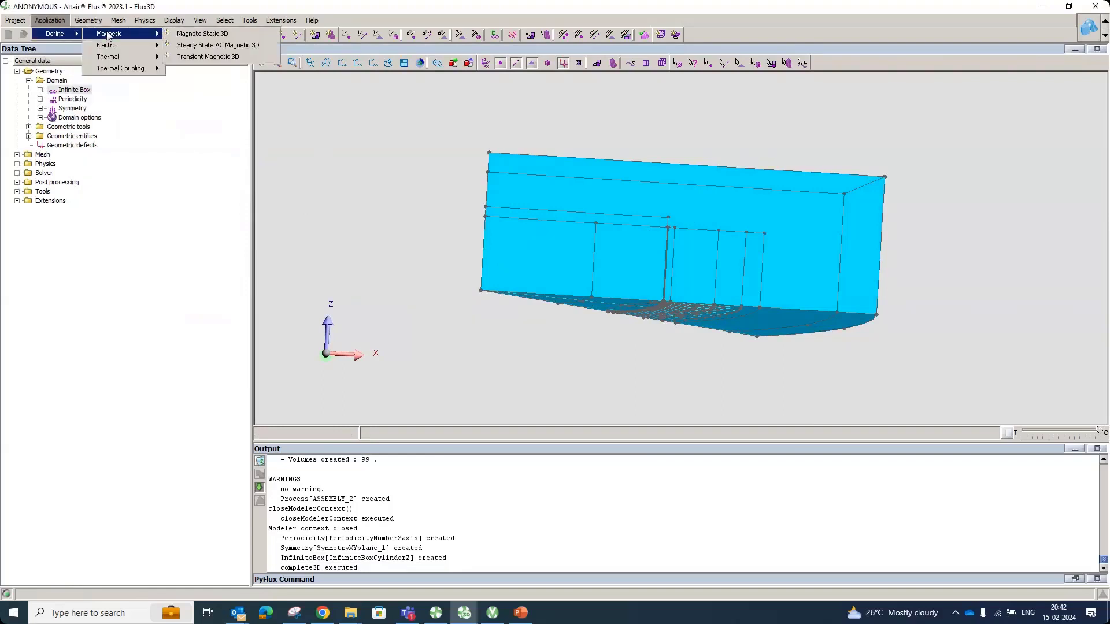
pyautogui.click(224, 35)
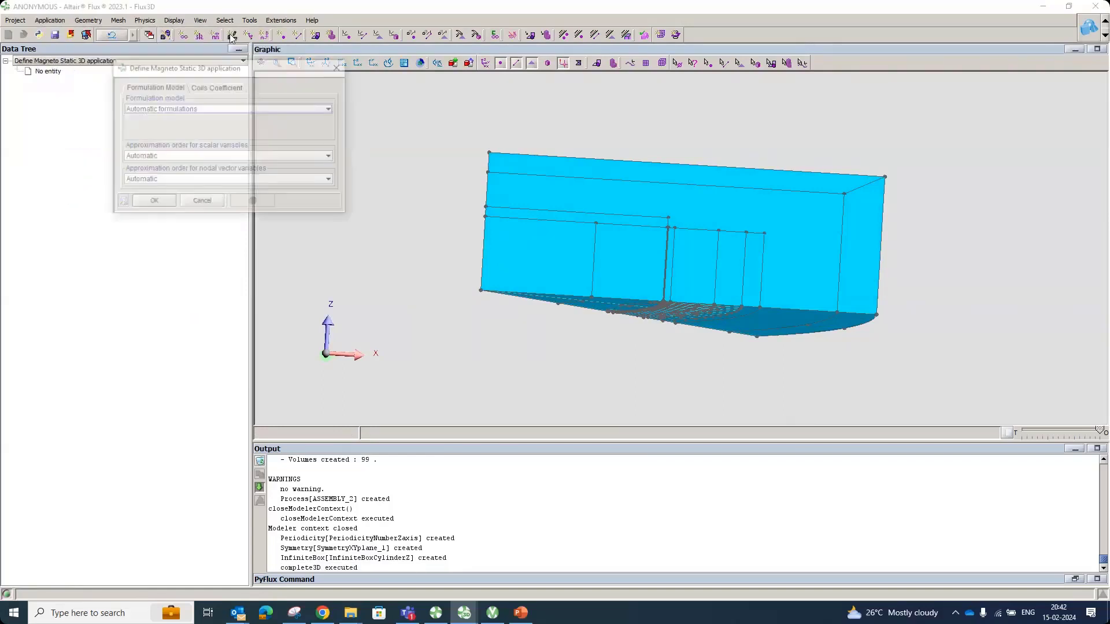
pyautogui.click(154, 202)
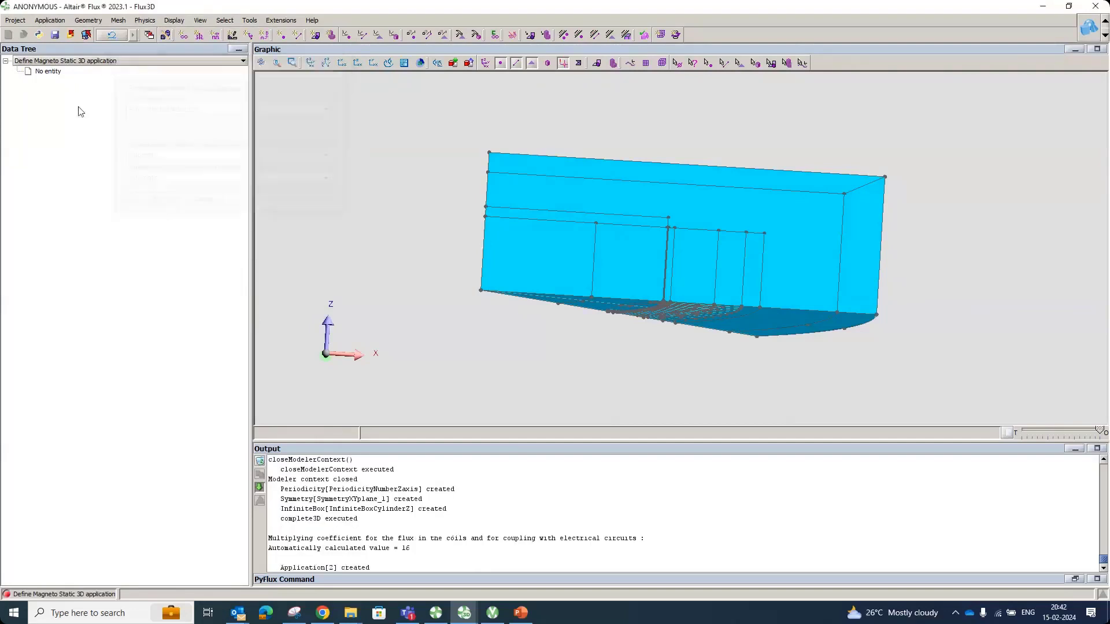
# Save the project as COGG_TORQUE in the CoggingTorque folder.
pyautogui.click(21, 25)
pyautogui.click(34, 96)
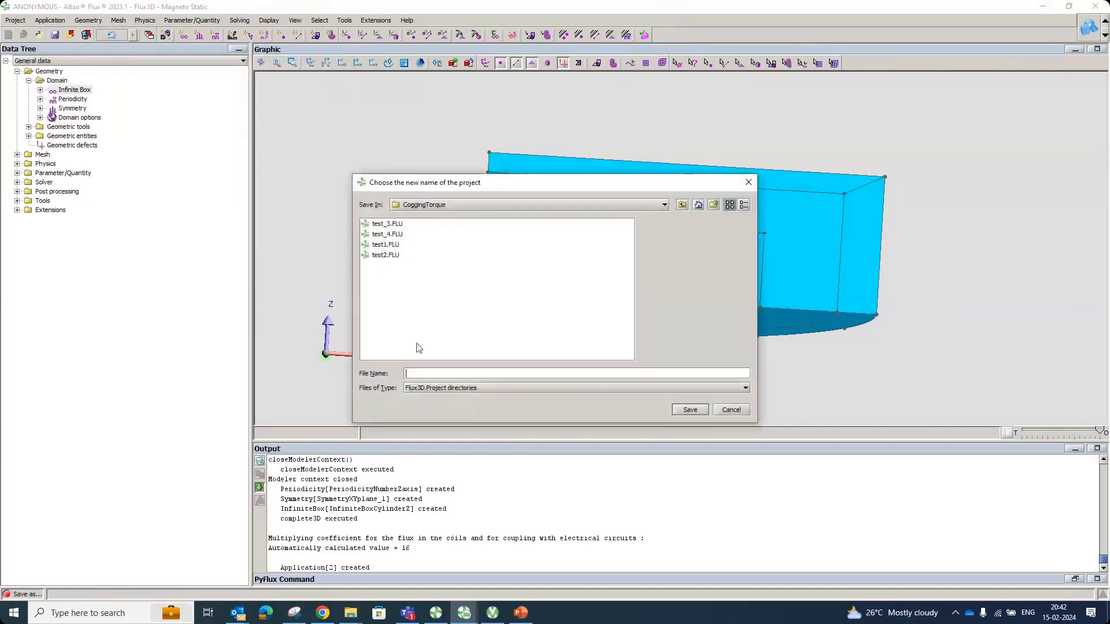
pyautogui.write('COGG_TORQUE')
pyautogui.press('Return')
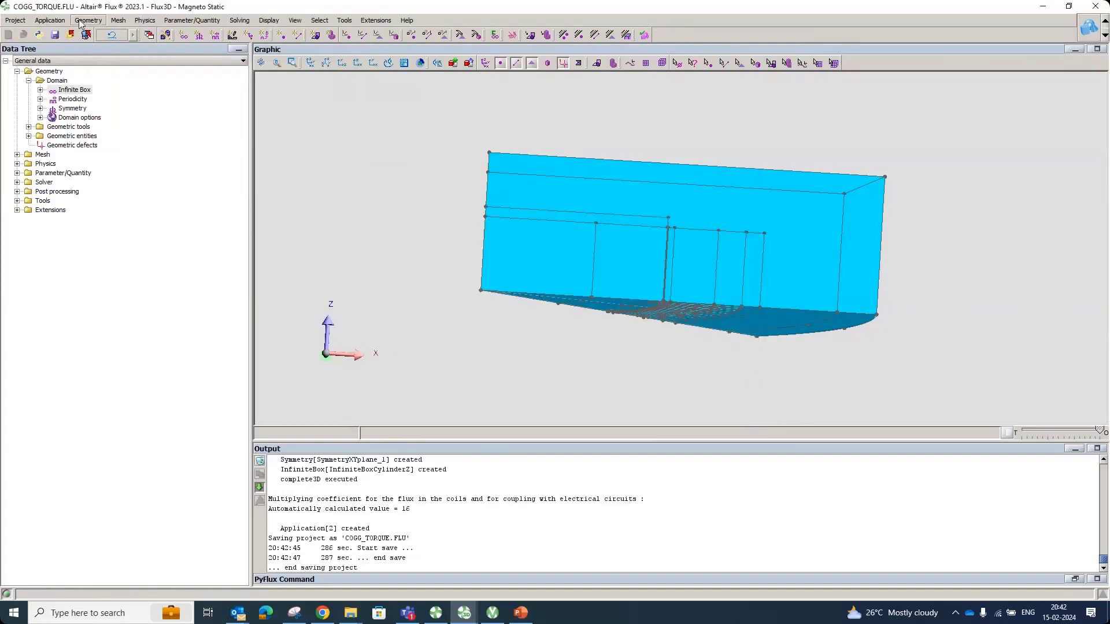
# Import the electrical steel Cogent_M270_35A_50Hz from the Altair material database into the COGG_TORQUE project.
pyautogui.click(17, 164)
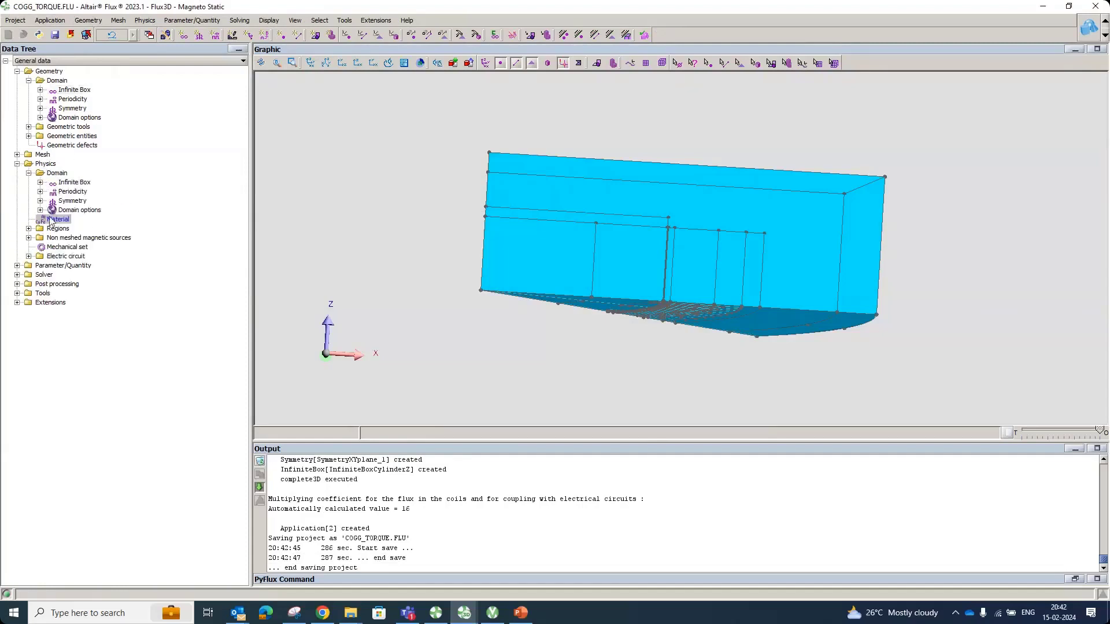
pyautogui.click(59, 221)
pyautogui.rightClick(60, 225)
pyautogui.click(81, 299)
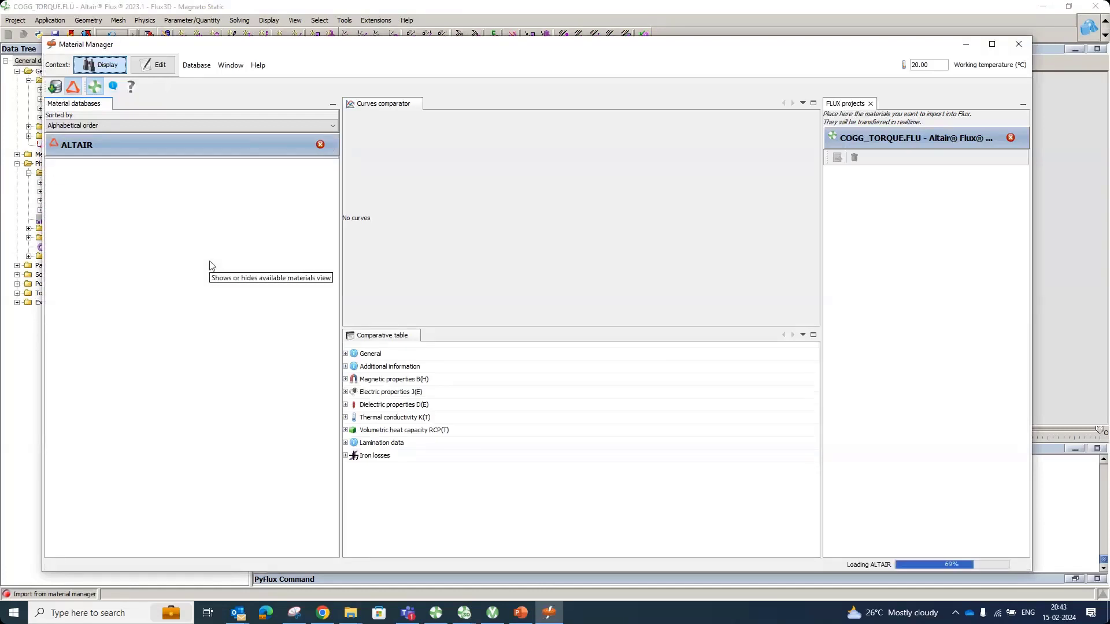
pyautogui.scroll(-8, 211, 266)
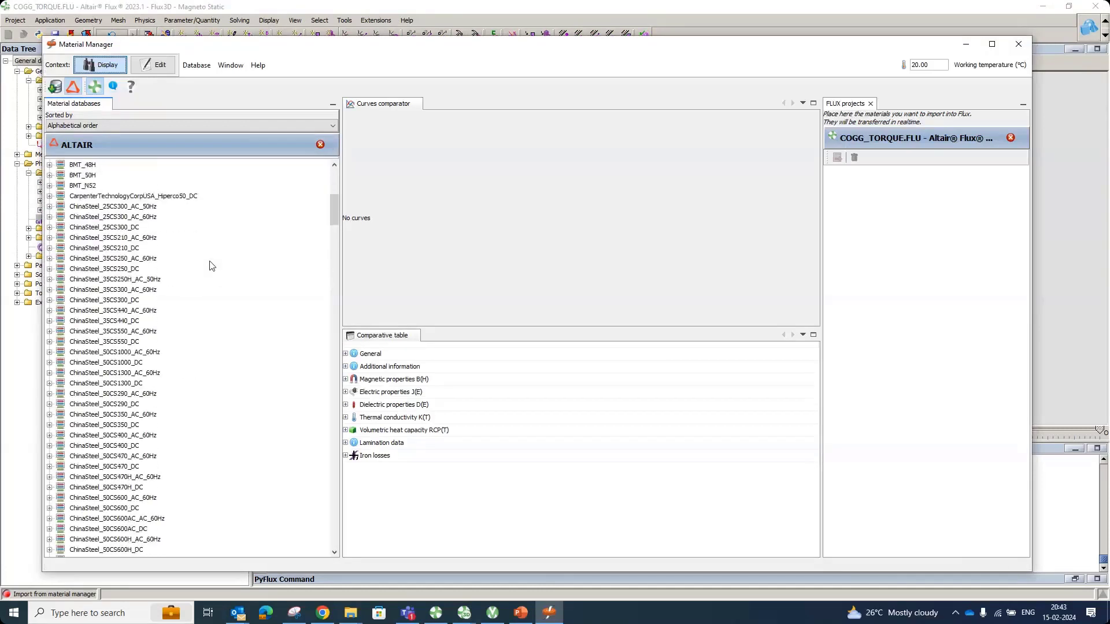
pyautogui.scroll(-11, 211, 265)
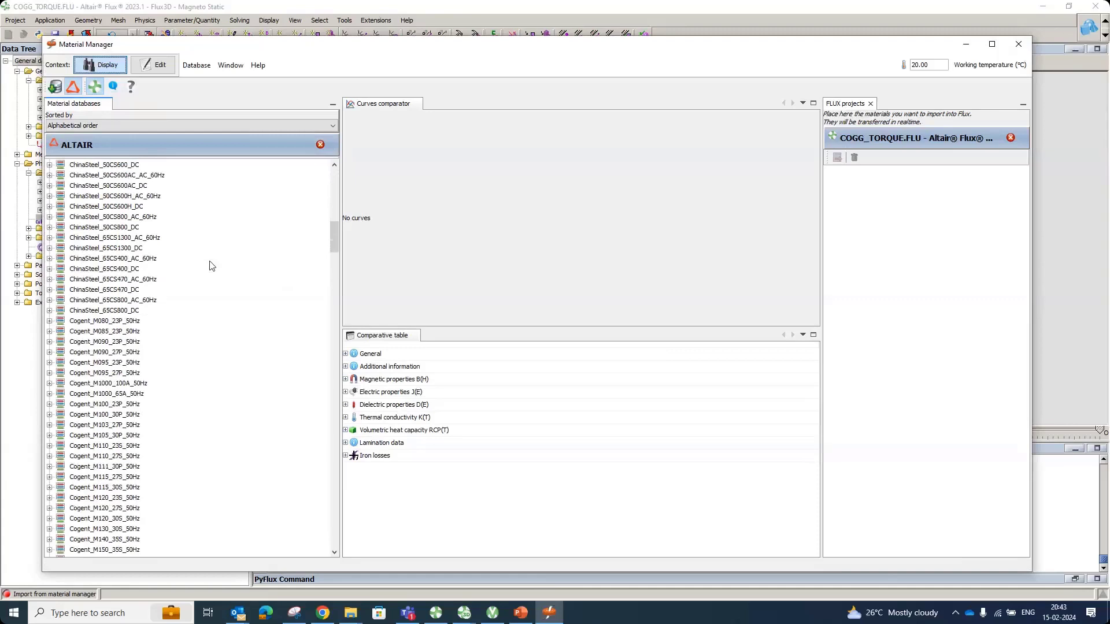
pyautogui.scroll(-2, 295, 267)
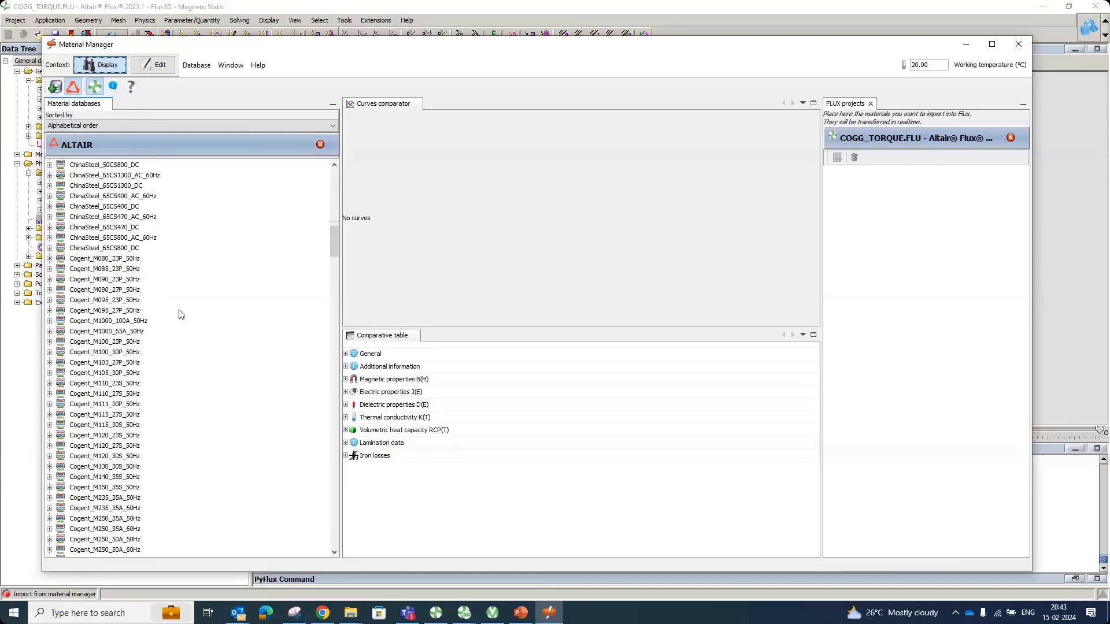
pyautogui.scroll(-2, 178, 312)
pyautogui.scroll(-9, 178, 318)
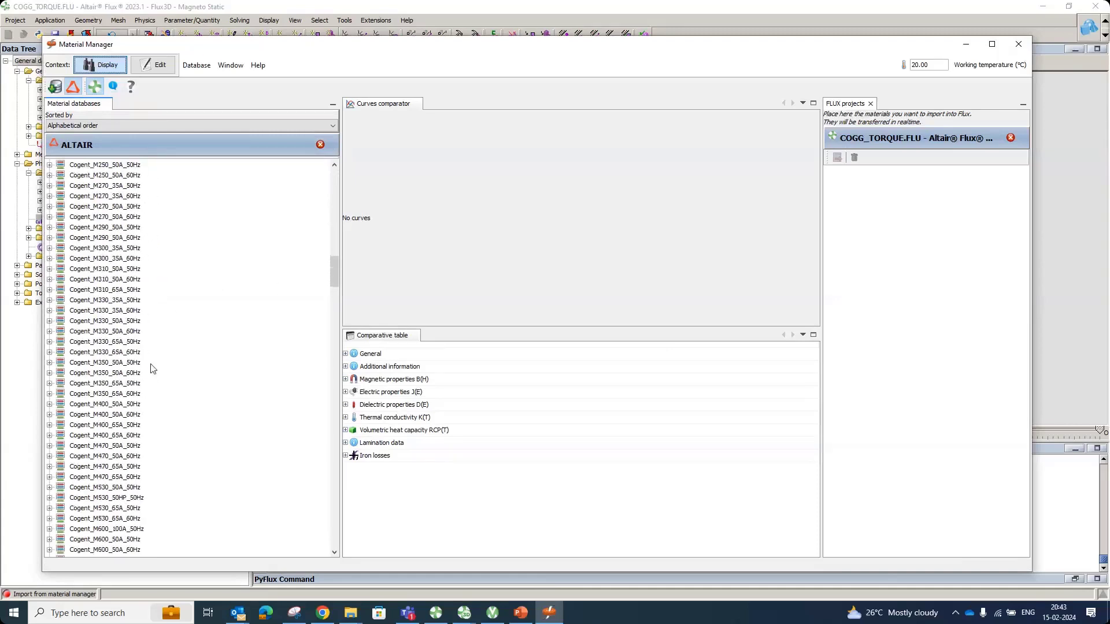
pyautogui.scroll(3, 107, 248)
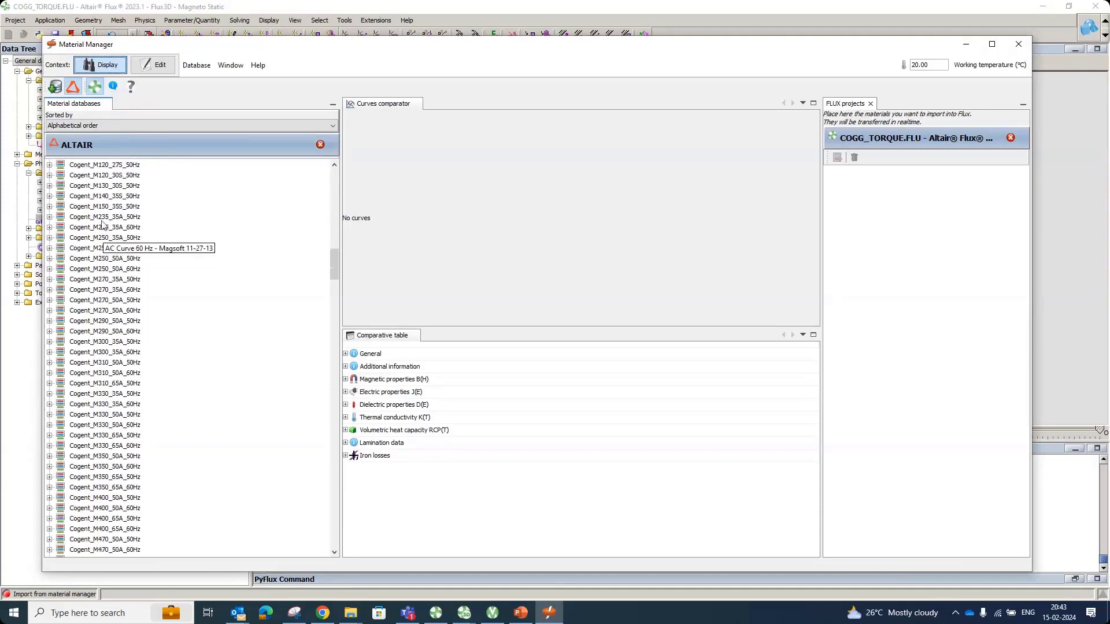
pyautogui.click(96, 281)
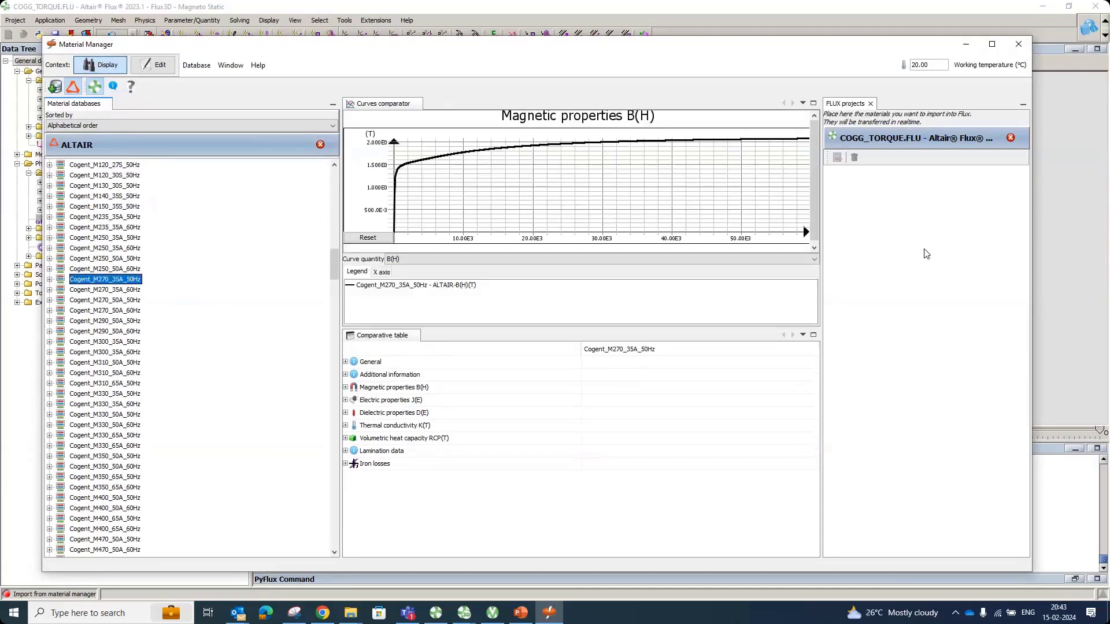
pyautogui.moveTo(106, 280); pyautogui.dragTo(924, 249)
# Import the magnet material CY_N35_20DEG into the project and close the material manager.
pyautogui.scroll(-11, 190, 423)
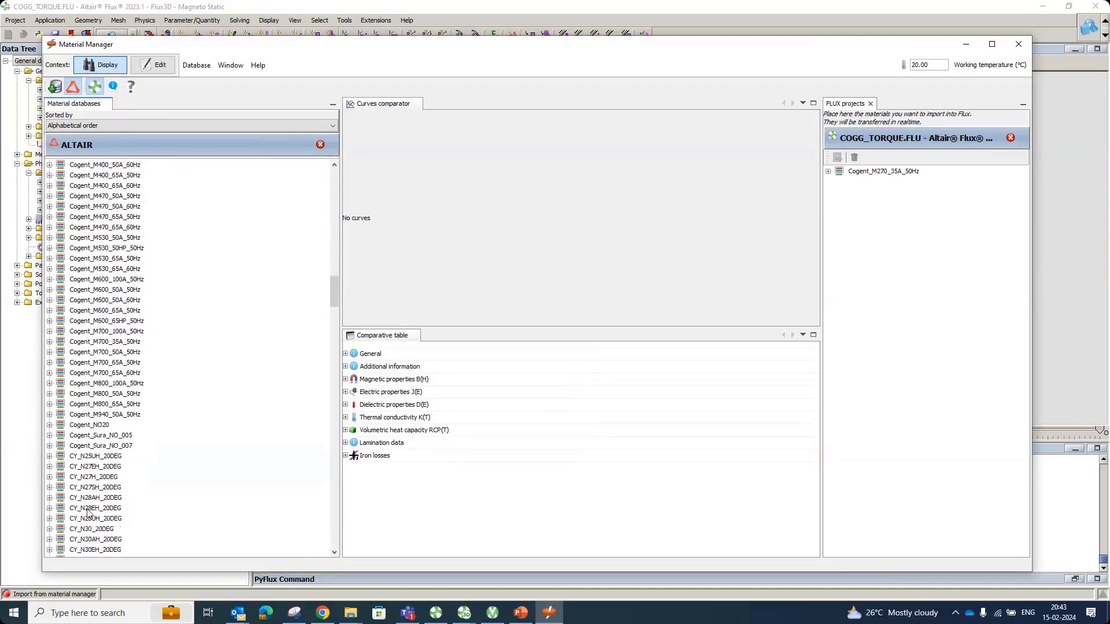
pyautogui.scroll(-6, 81, 520)
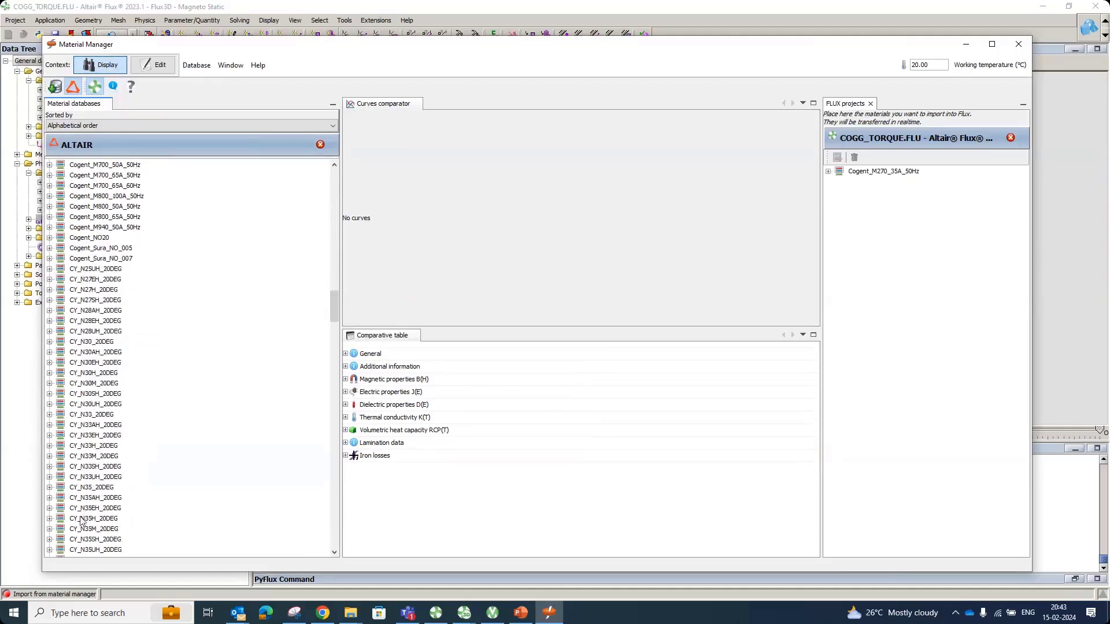
pyautogui.scroll(-1, 82, 520)
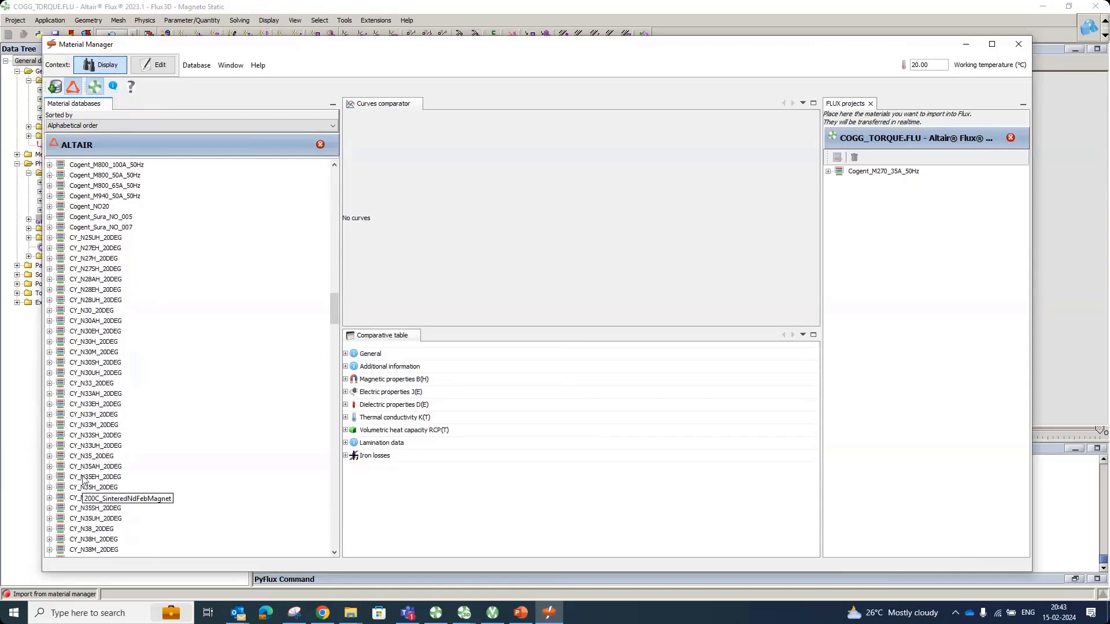
pyautogui.moveTo(84, 456); pyautogui.dragTo(896, 322)
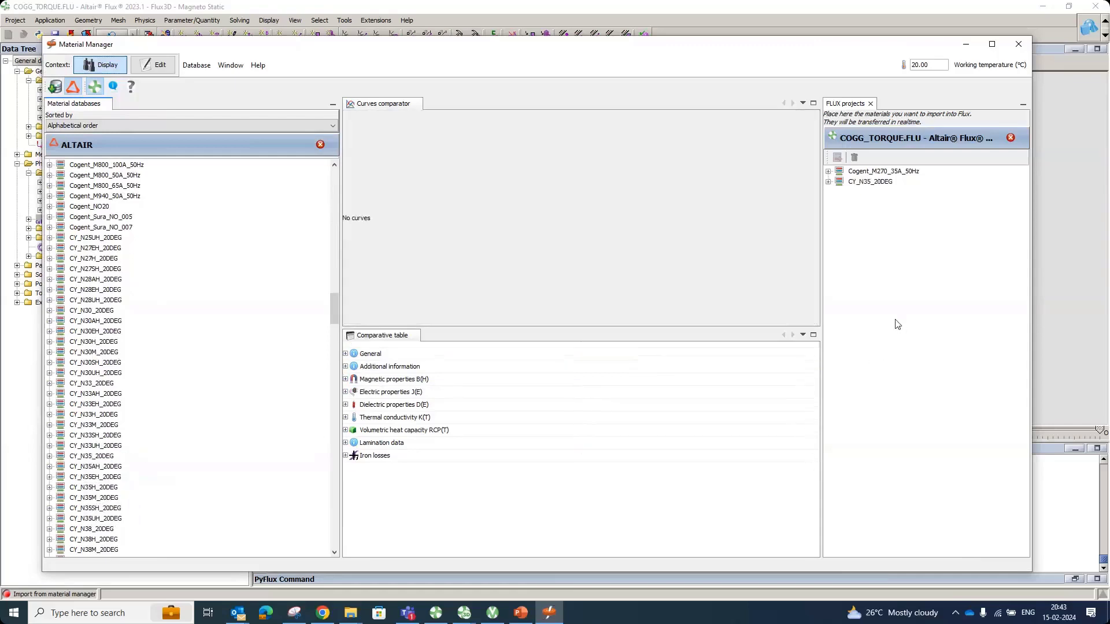
pyautogui.click(1018, 45)
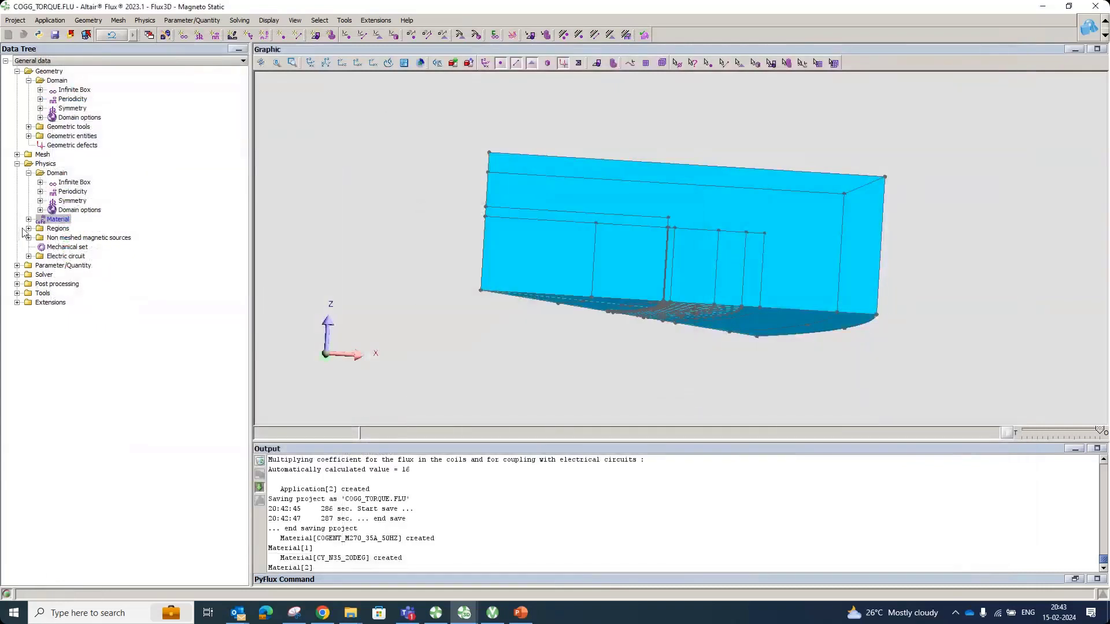
# Create the volume regions STATOR and ROTOR as magnetic non conducting regions made of COGENT_M270_35A_50HZ.
pyautogui.click(28, 229)
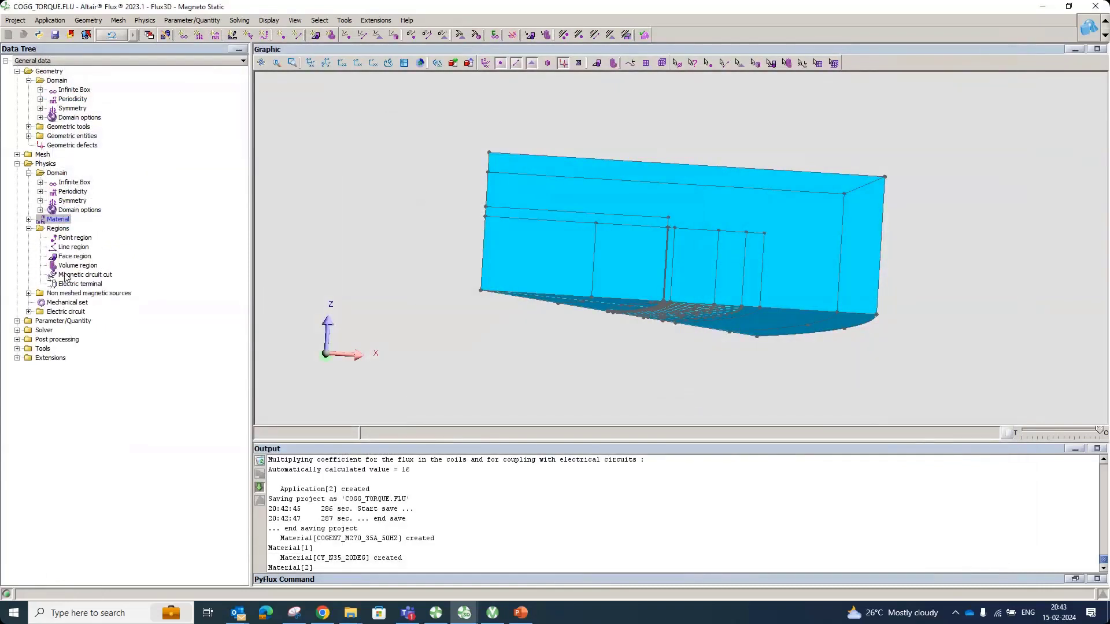
pyautogui.click(28, 219)
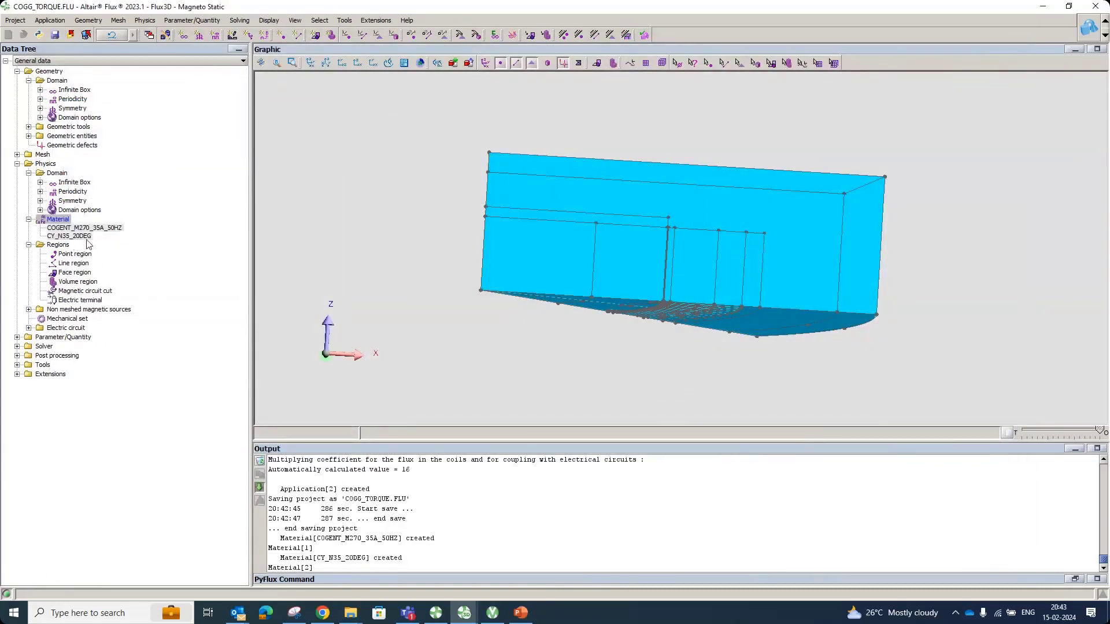
pyautogui.rightClick(73, 281)
pyautogui.click(107, 286)
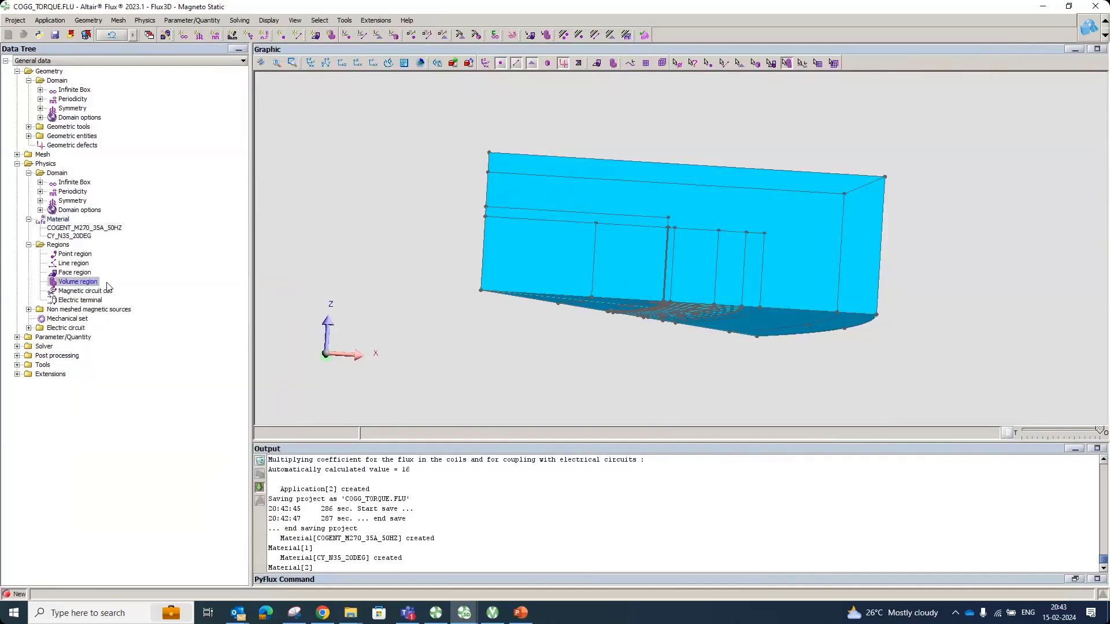
pyautogui.write('STATOR')
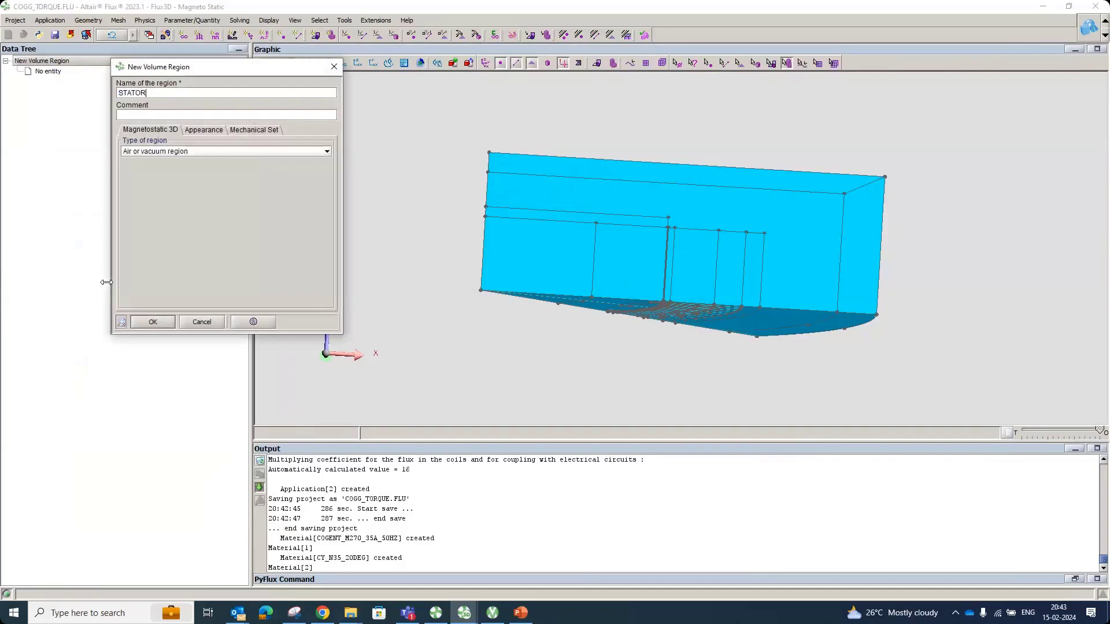
pyautogui.click(172, 152)
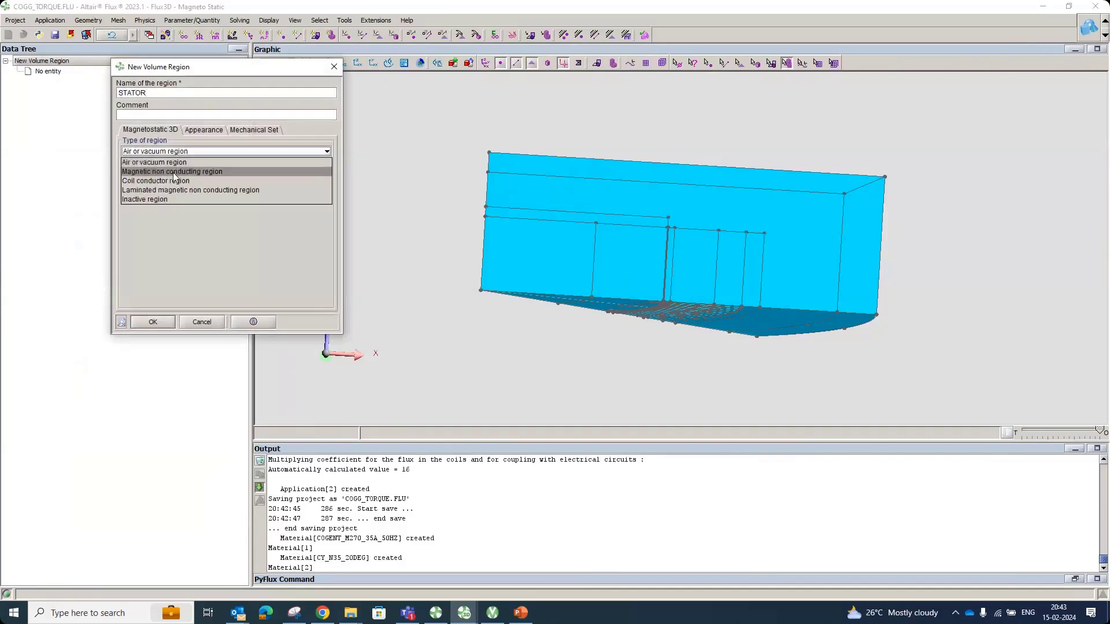
pyautogui.click(145, 167)
pyautogui.click(140, 174)
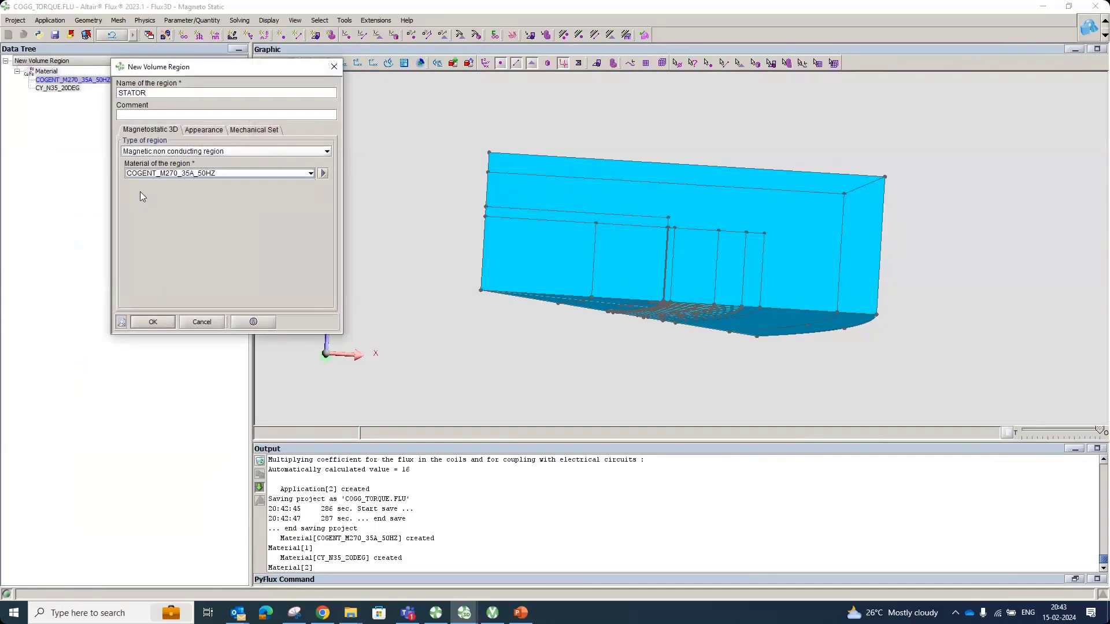
pyautogui.click(152, 322)
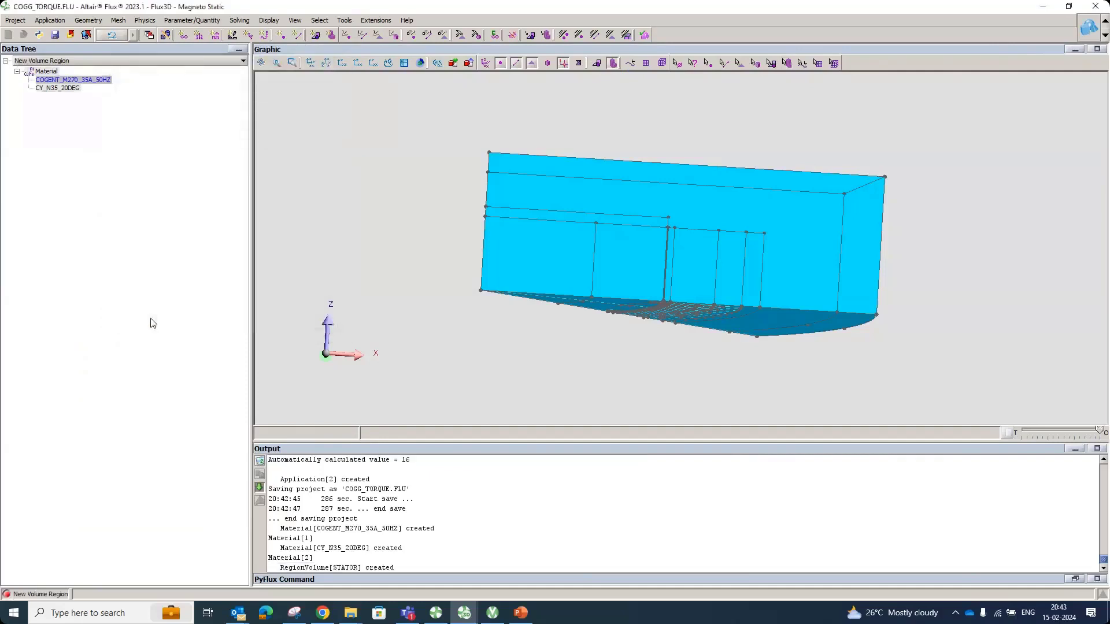
pyautogui.write('ROTOR')
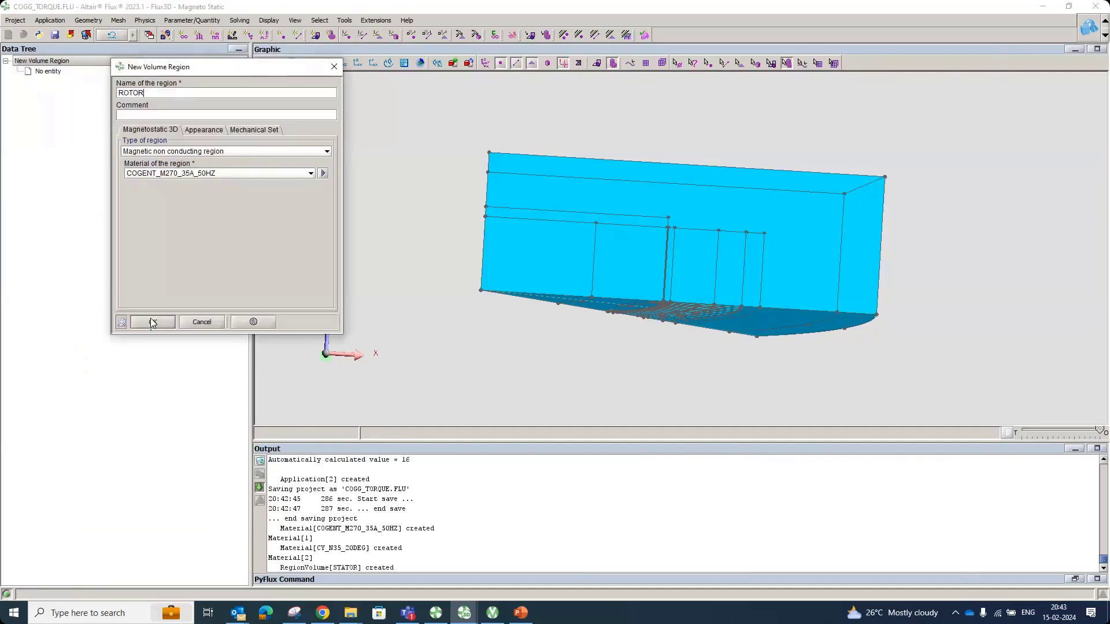
pyautogui.click(153, 322)
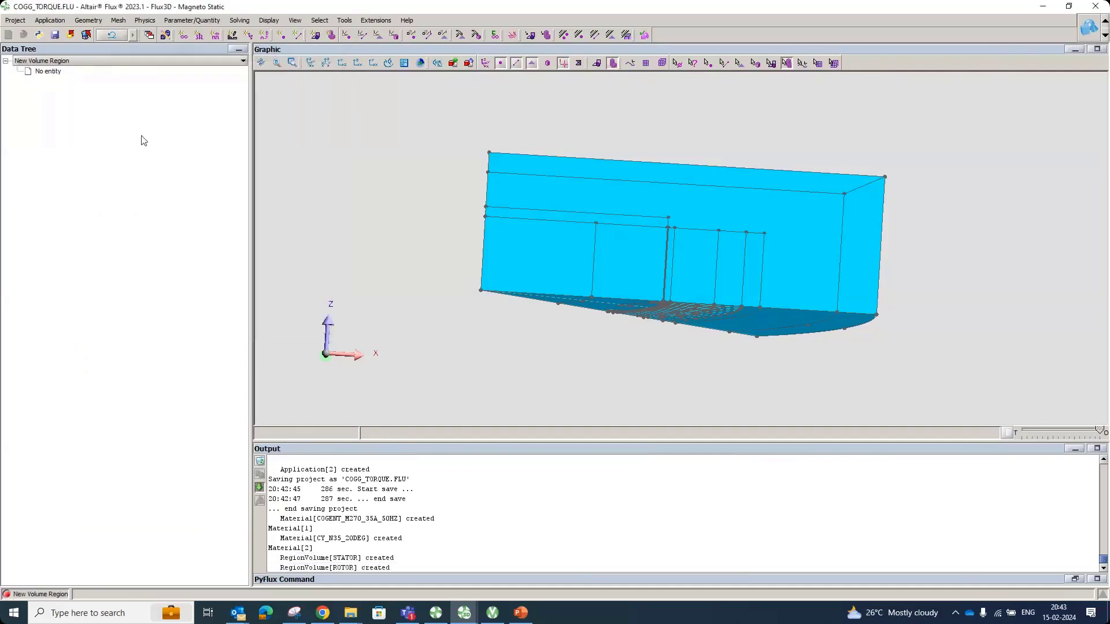
# Create the volume regions ROTOR_AIR, STATOR_AIR and INFINITE as air or vacuum regions.
pyautogui.write('ROTOR_AIR')
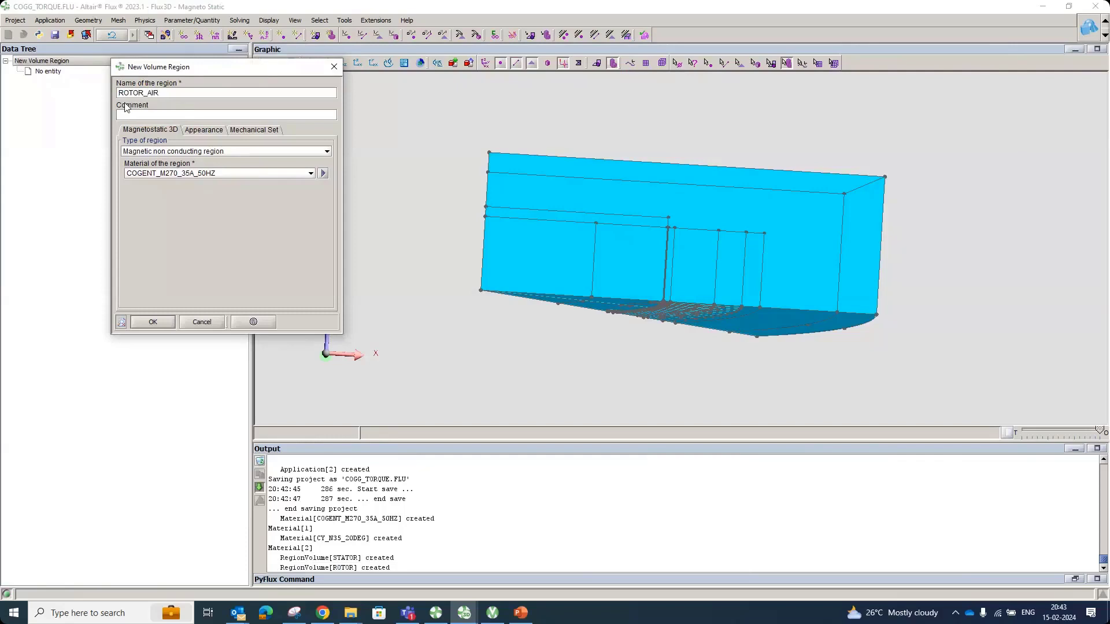
pyautogui.click(166, 154)
pyautogui.click(159, 163)
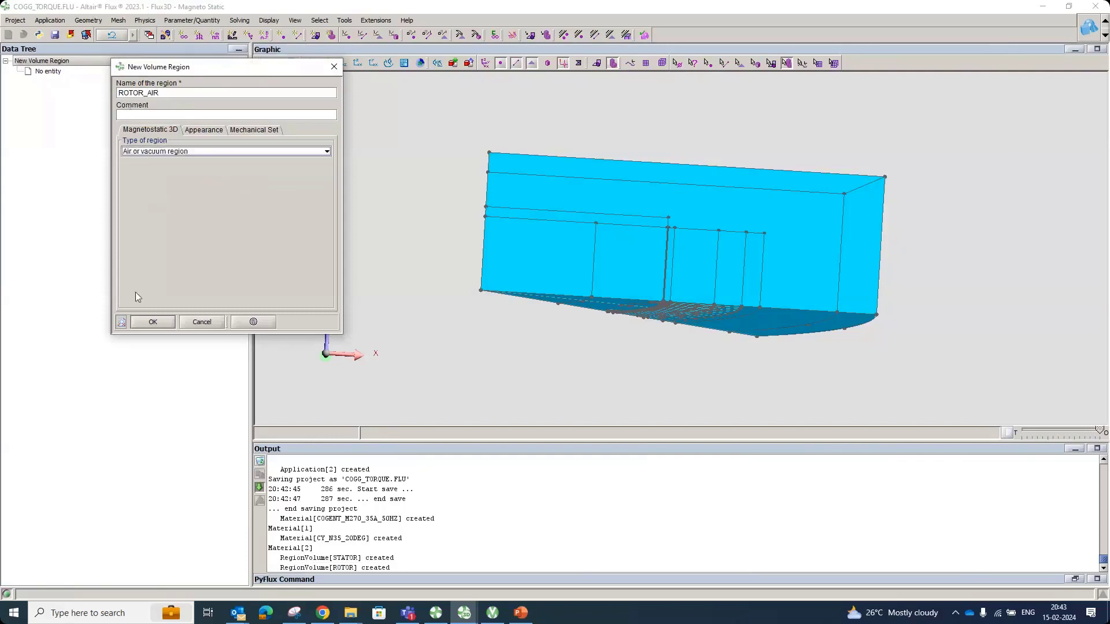
pyautogui.click(149, 322)
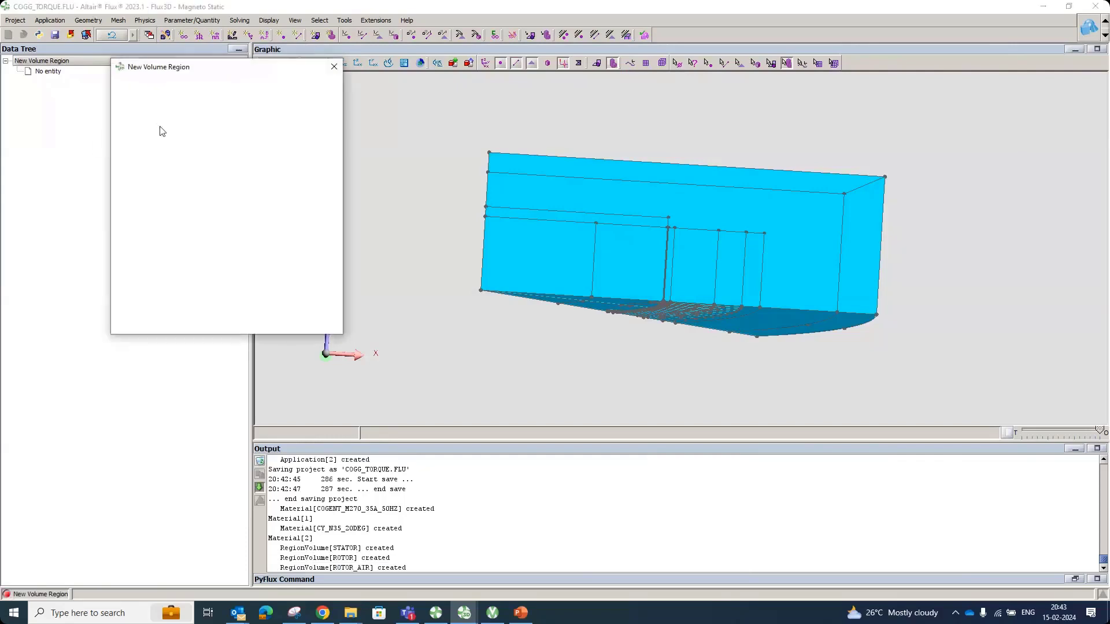
pyautogui.write('STATOR_AIR')
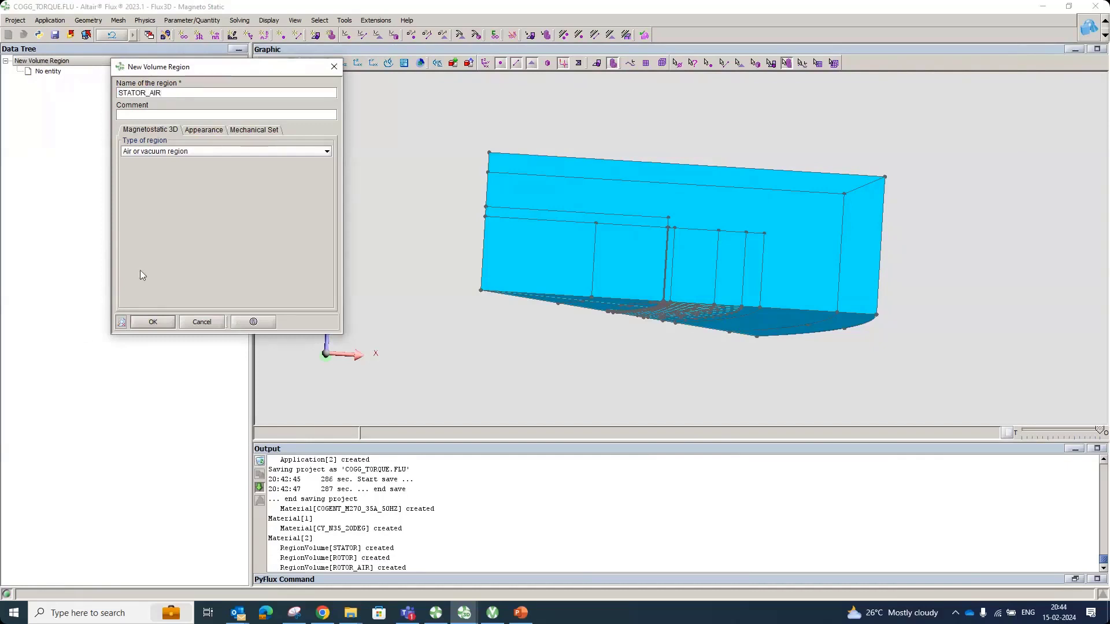
pyautogui.click(149, 322)
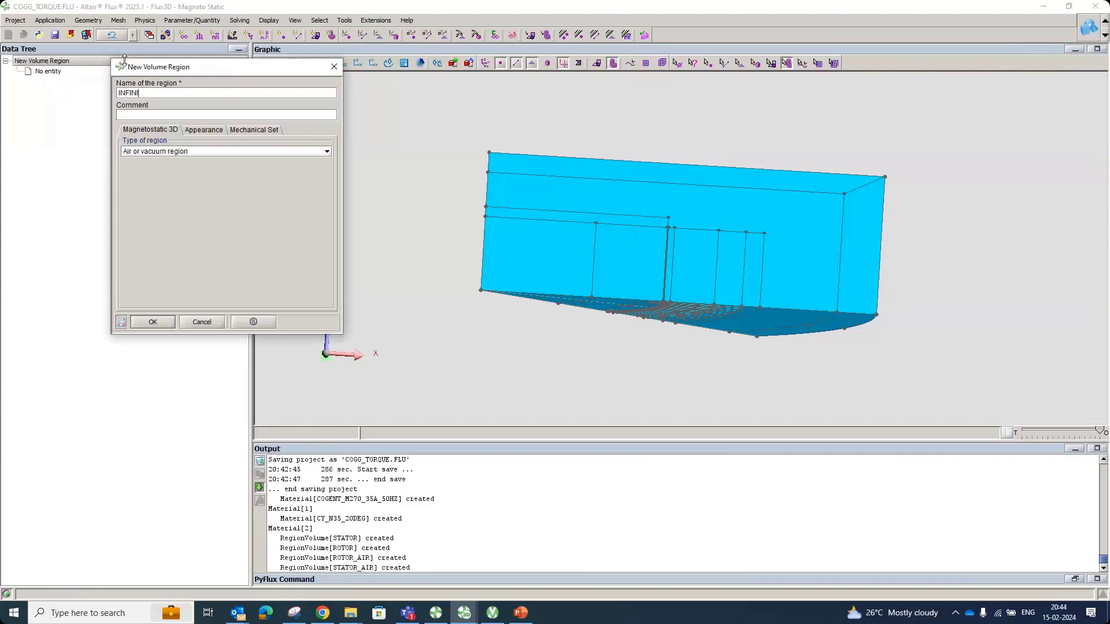
pyautogui.click(152, 321)
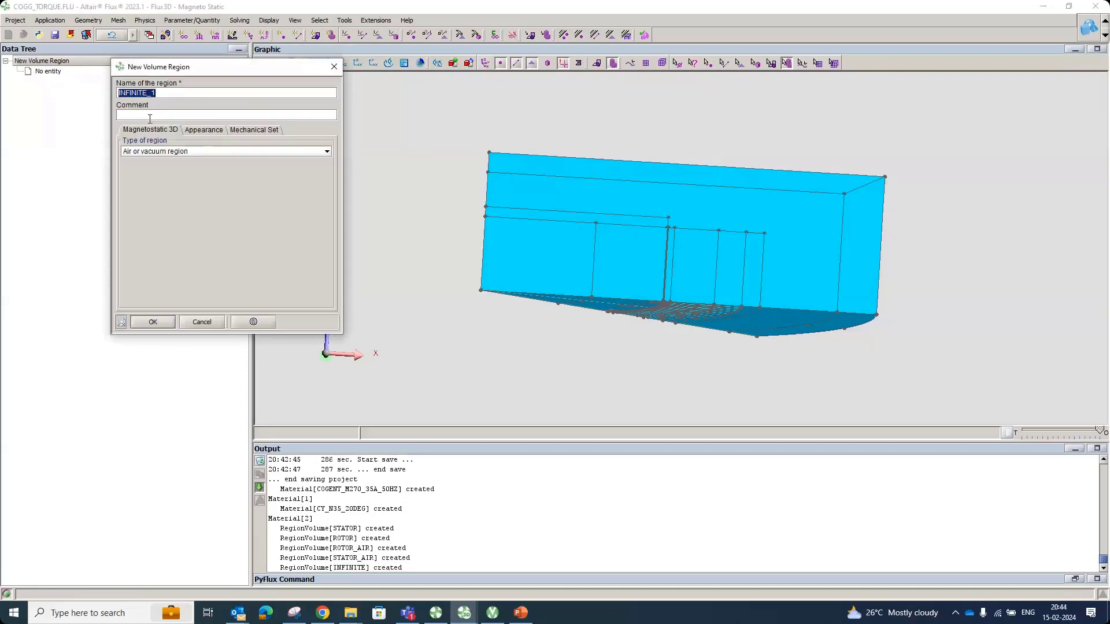
# Create the volume region MAGNET_1 as a magnetic non conducting region with the material CY_N35_20DEG.
pyautogui.write('MAGNET')
pyautogui.click(149, 152)
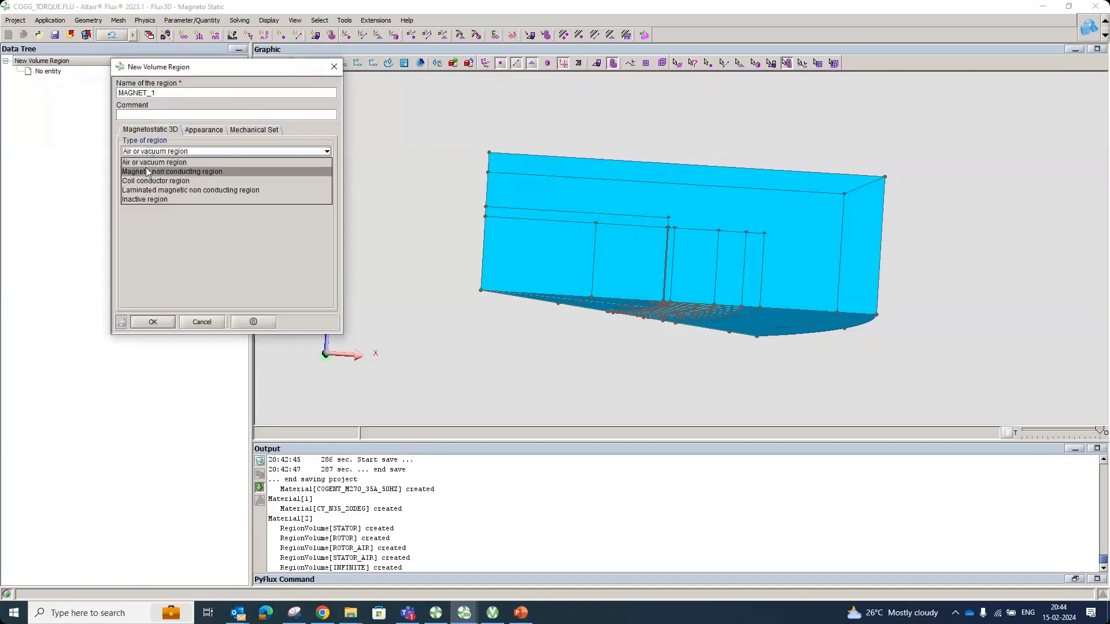
pyautogui.click(145, 168)
pyautogui.click(162, 174)
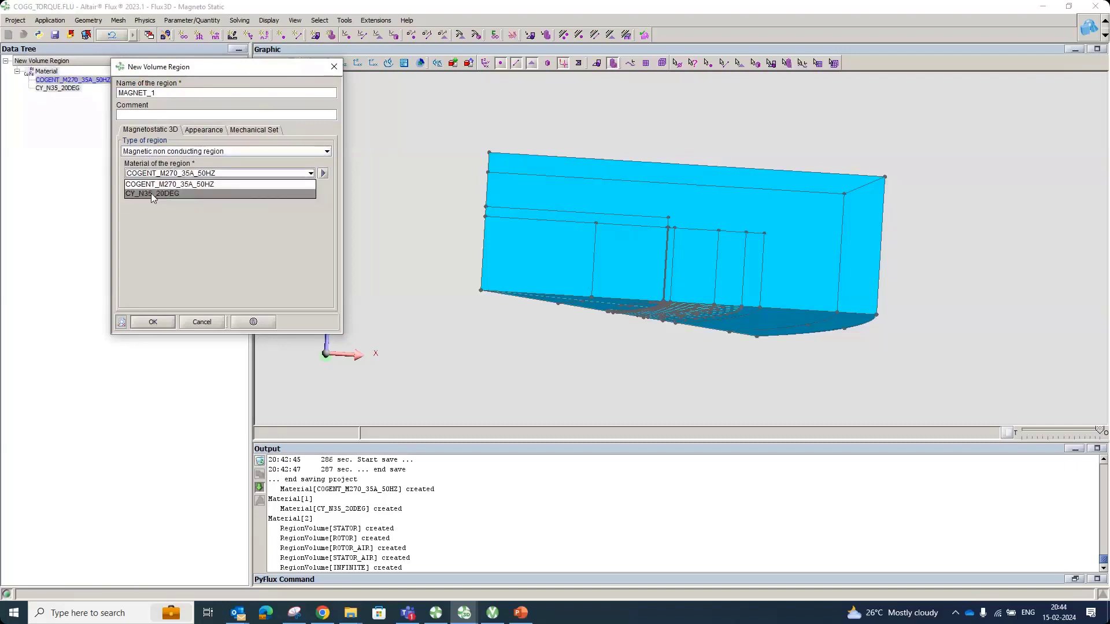
pyautogui.click(151, 193)
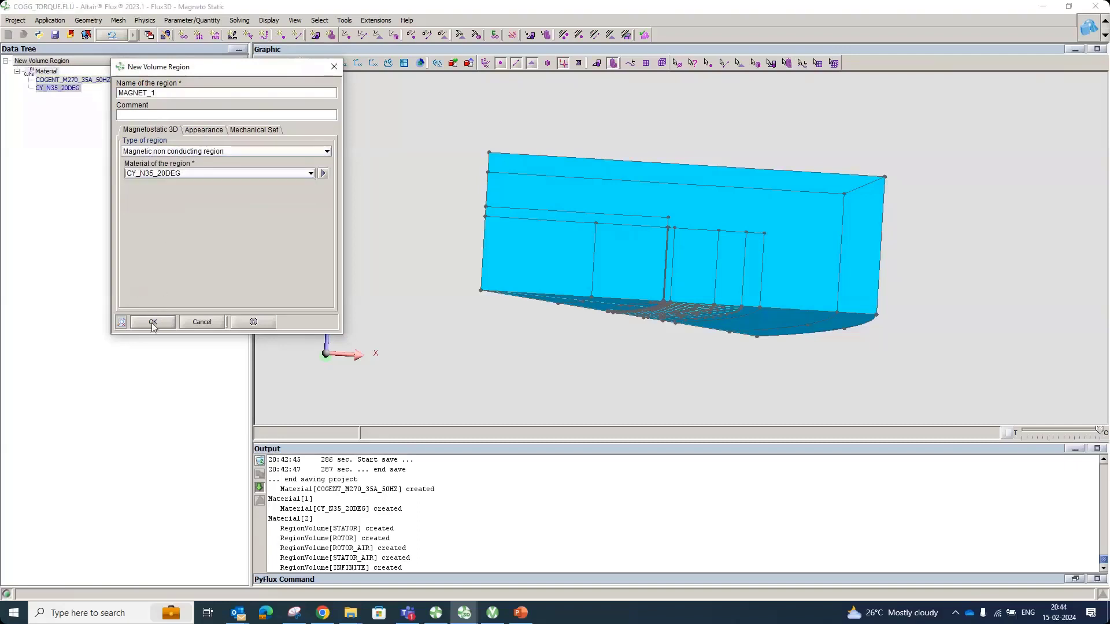
pyautogui.click(151, 322)
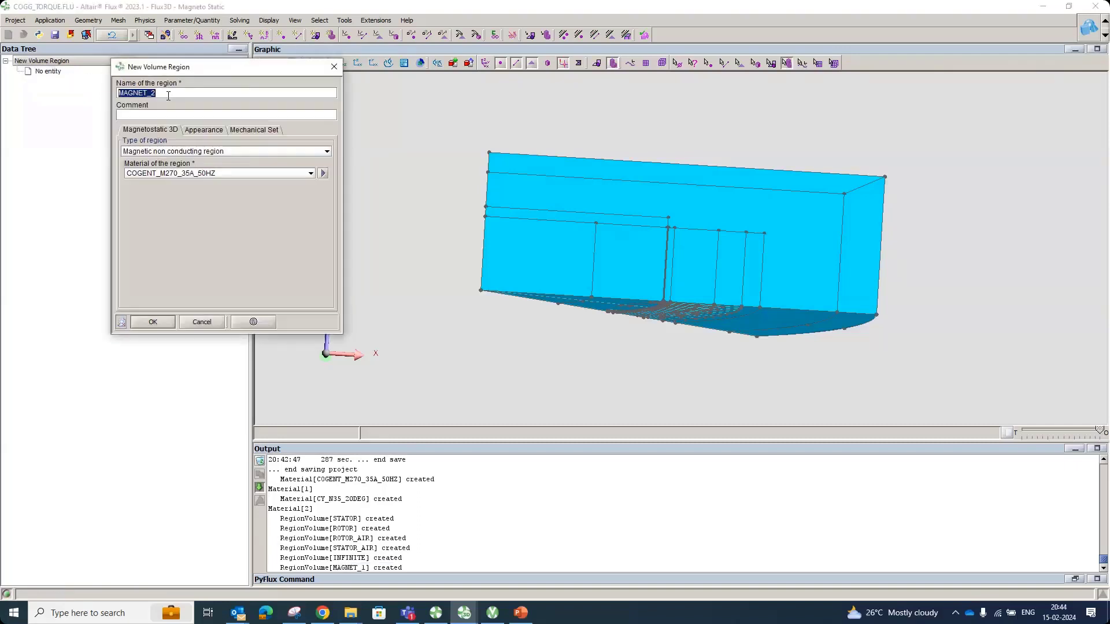
# Create the magnetic non conducting volume region MAGNET_2 with the material CY_N35_20DEG and finish adding regions.
pyautogui.click(155, 173)
pyautogui.click(149, 193)
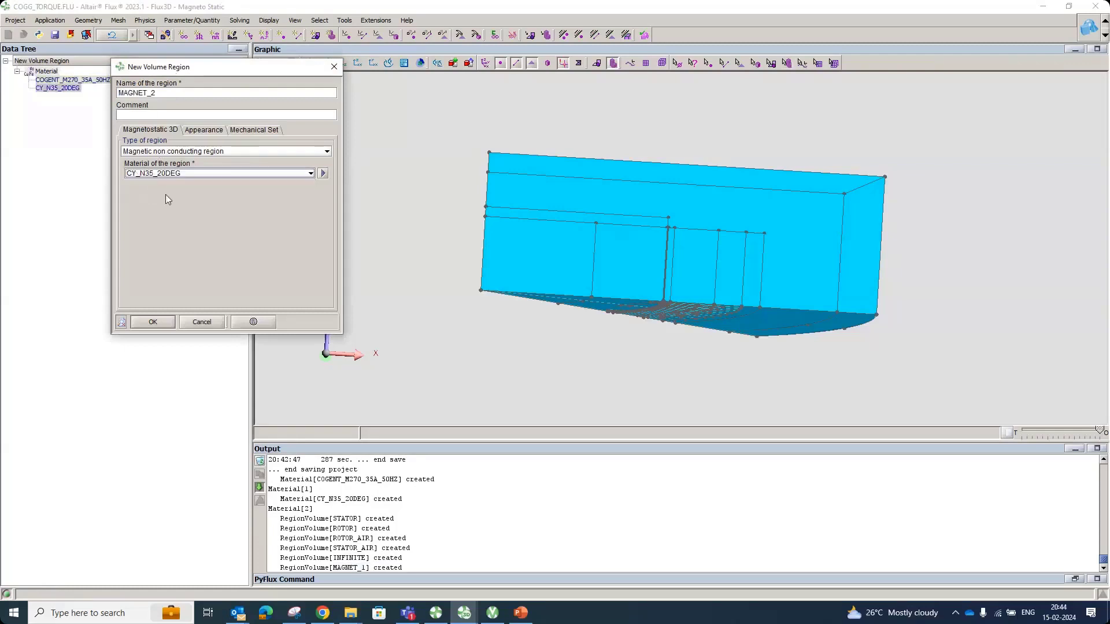
pyautogui.click(159, 321)
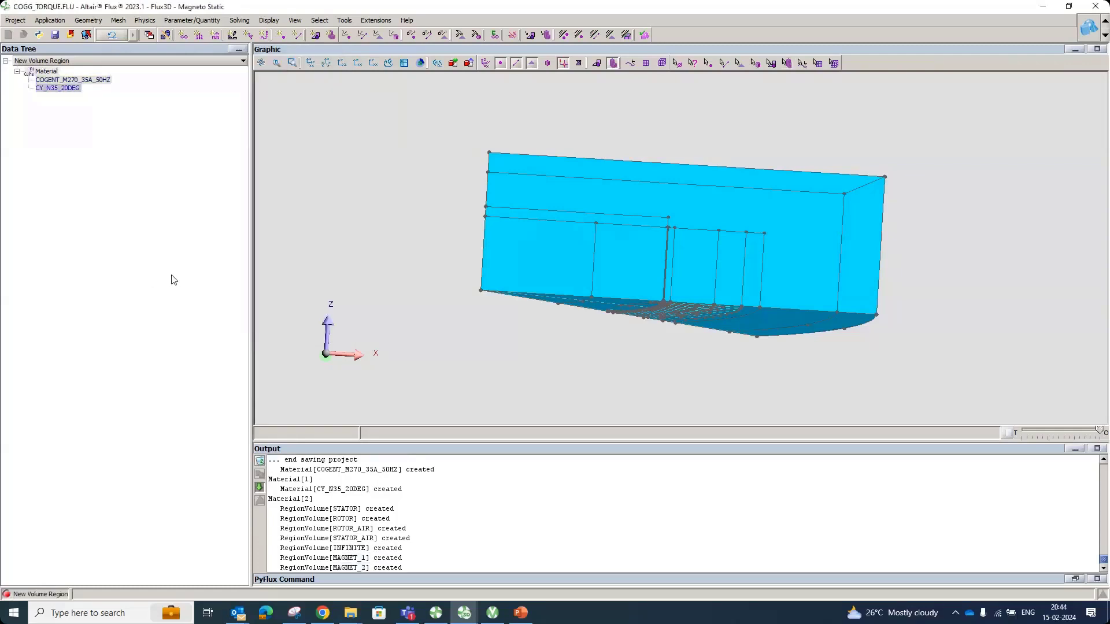
pyautogui.press('Escape')
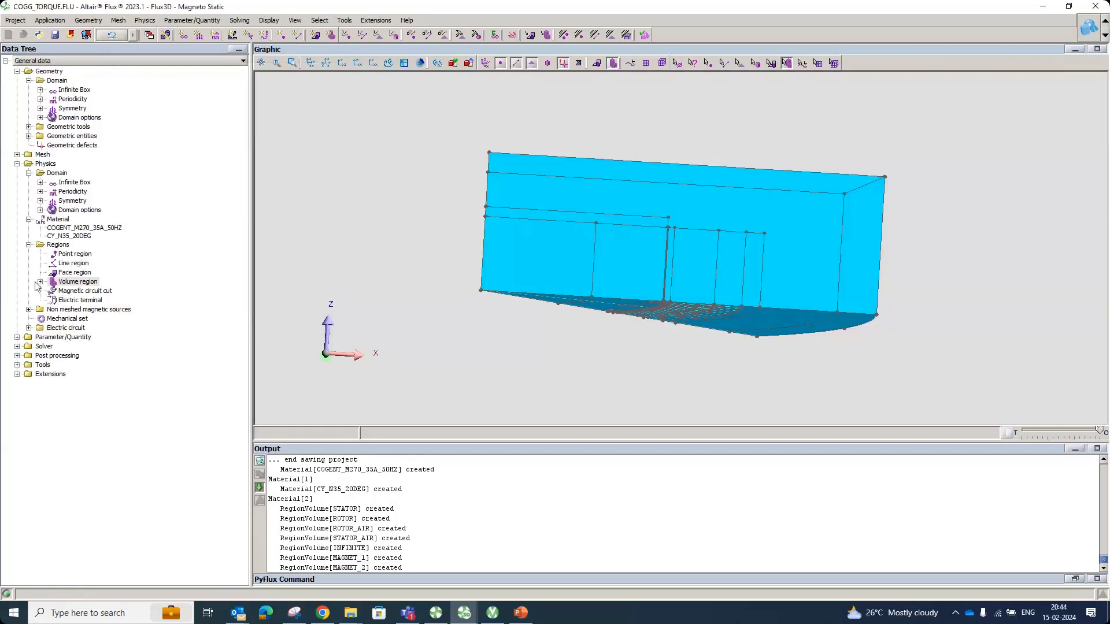
# Create the mechanical set ROTATIONAL with rotation around one axis parallel to Oz in XYZ1 and pivot point coordinates of 0.
pyautogui.rightClick(59, 318)
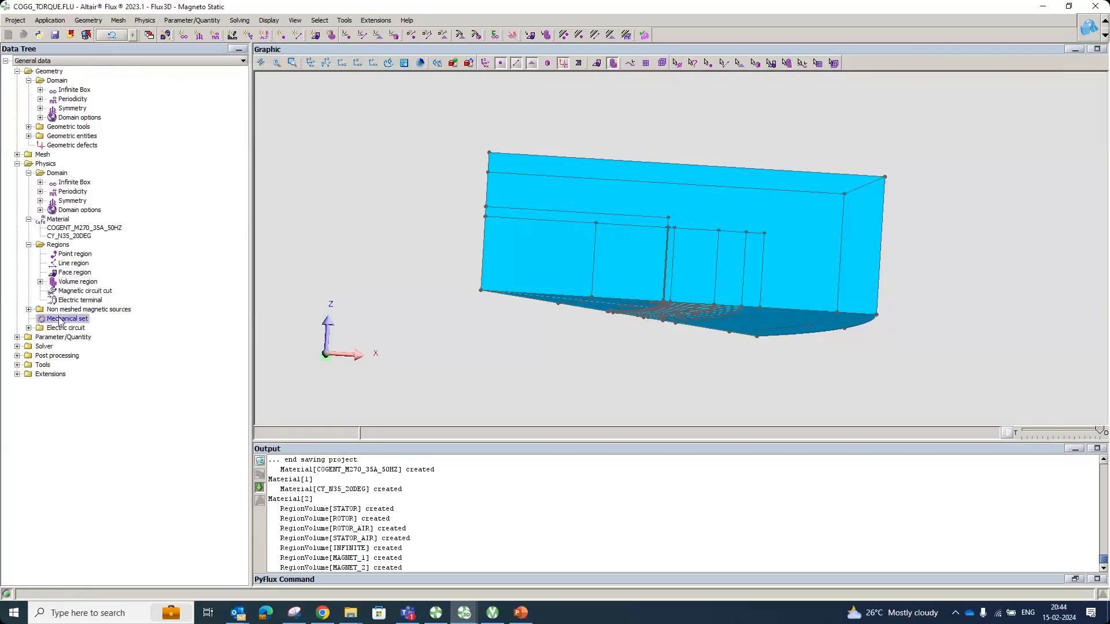
pyautogui.click(86, 324)
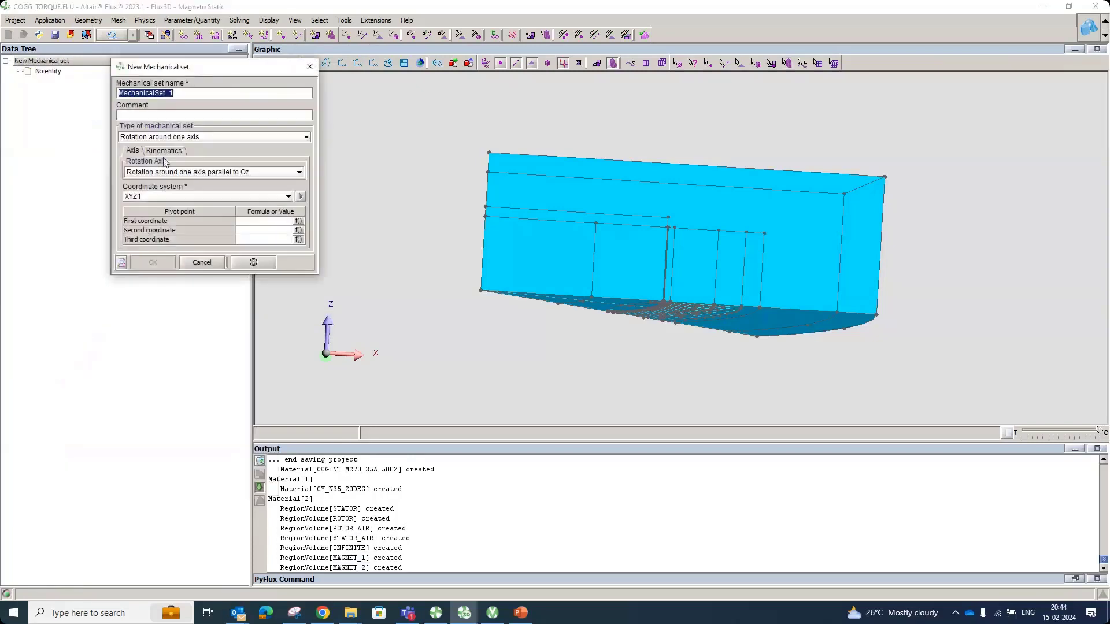
pyautogui.write('ROTATIONAL')
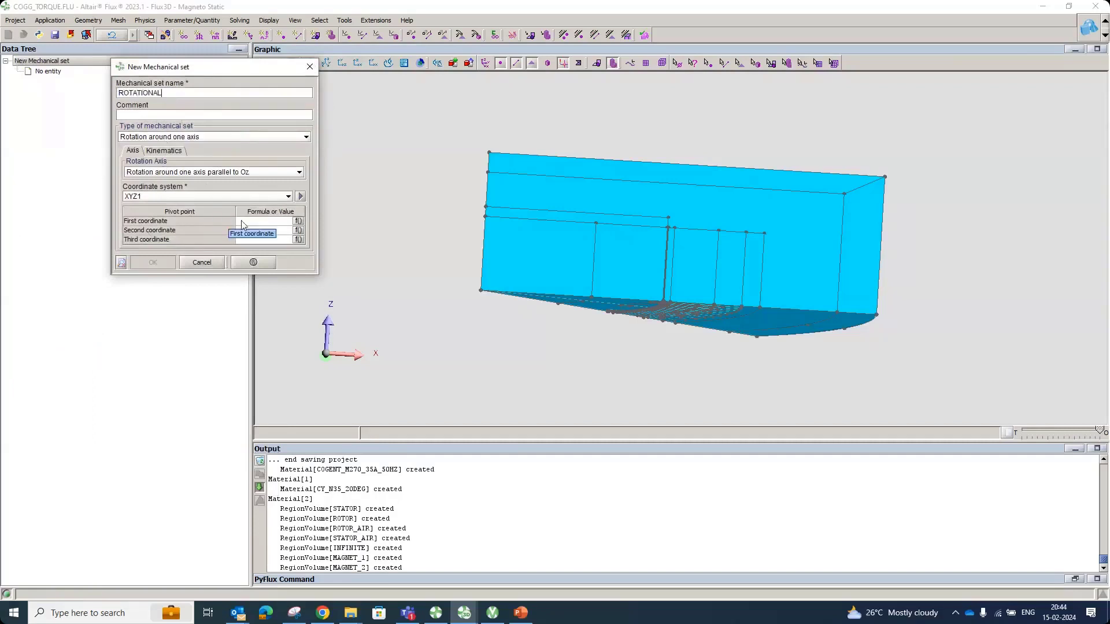
pyautogui.write('0')
pyautogui.press('Tab')
pyautogui.write('0')
pyautogui.press('Tab')
pyautogui.write('0')
pyautogui.click(168, 263)
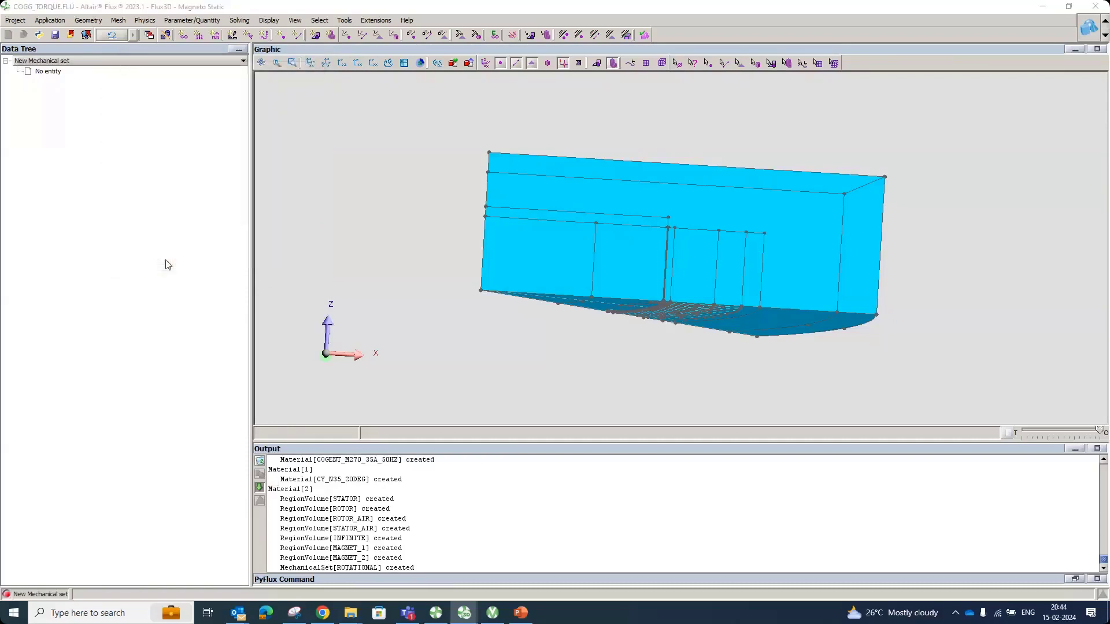
# Create a second mechanical set named FIXED of type Fixed and finish adding mechanical sets.
pyautogui.write('FI')
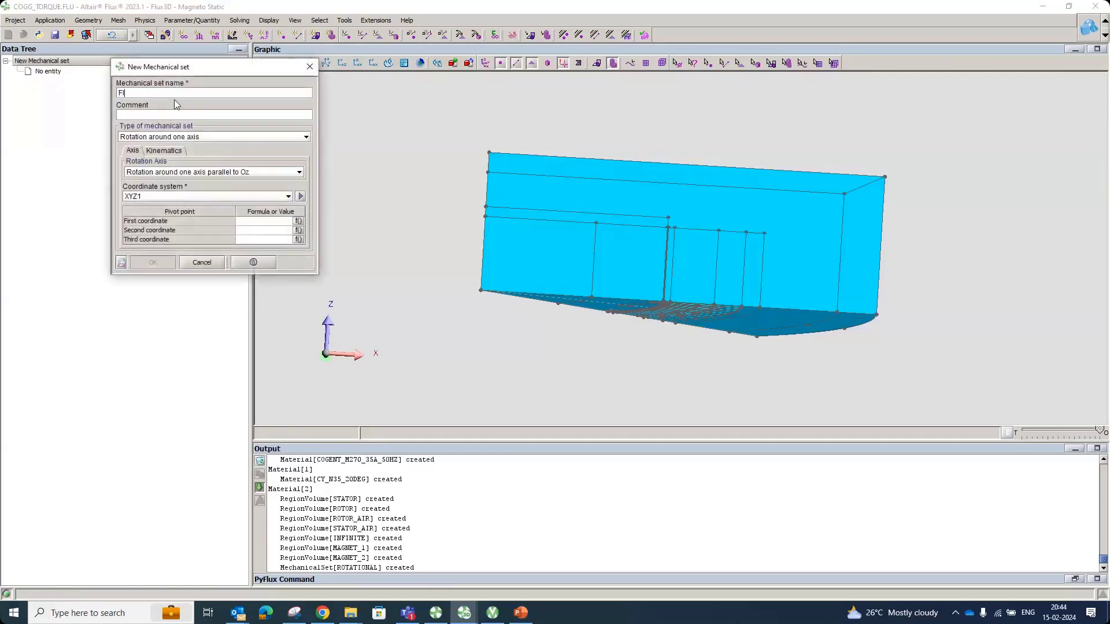
pyautogui.write('XED')
pyautogui.click(166, 137)
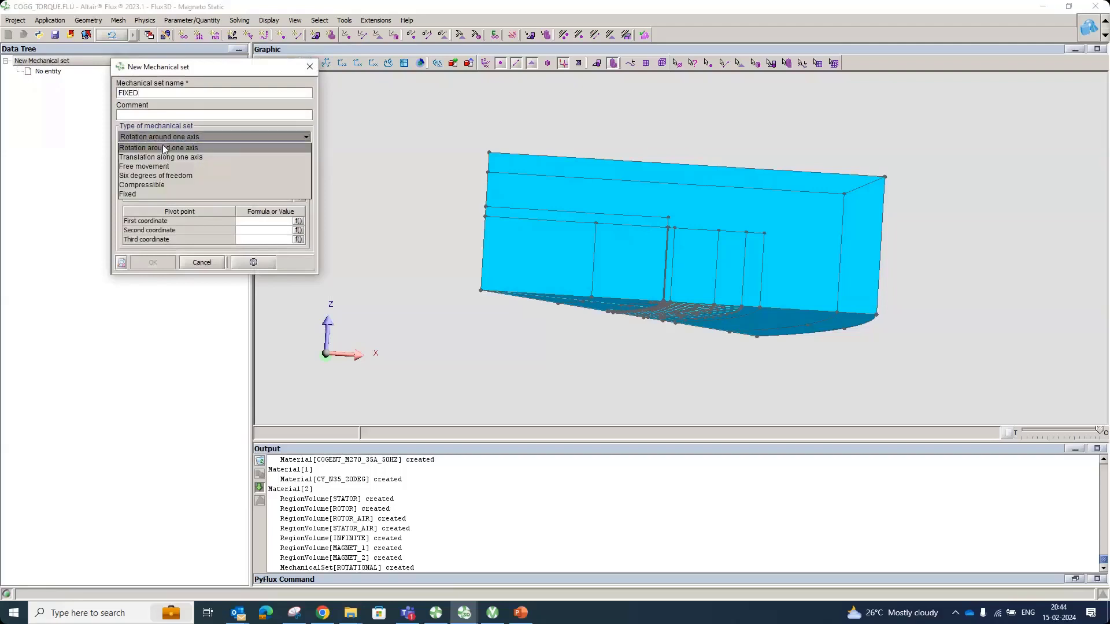
pyautogui.click(139, 193)
pyautogui.click(151, 262)
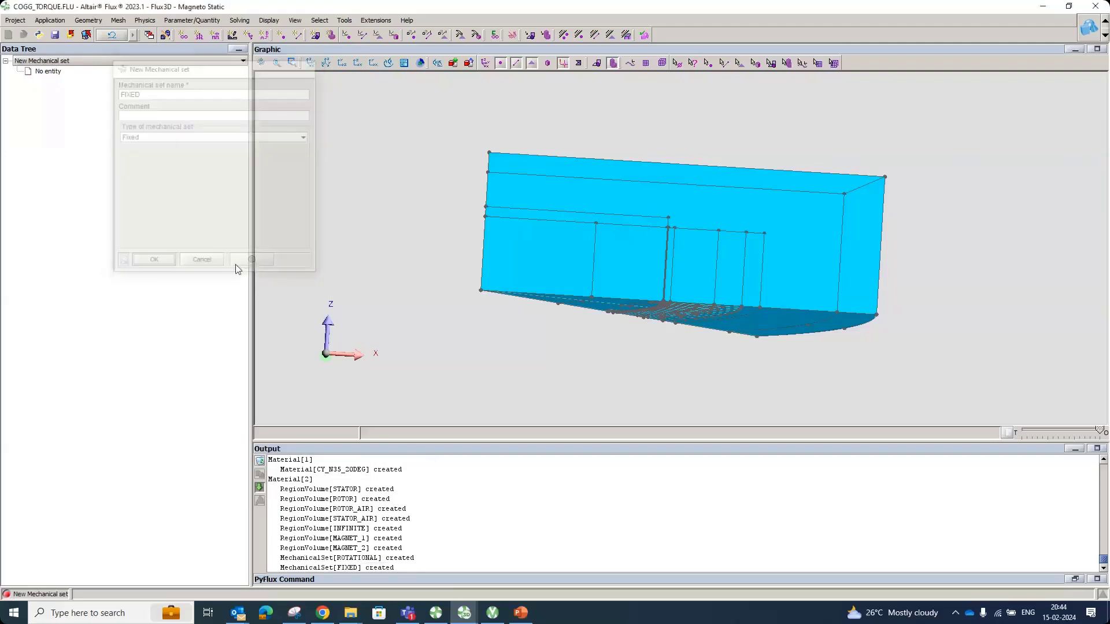
pyautogui.click(201, 263)
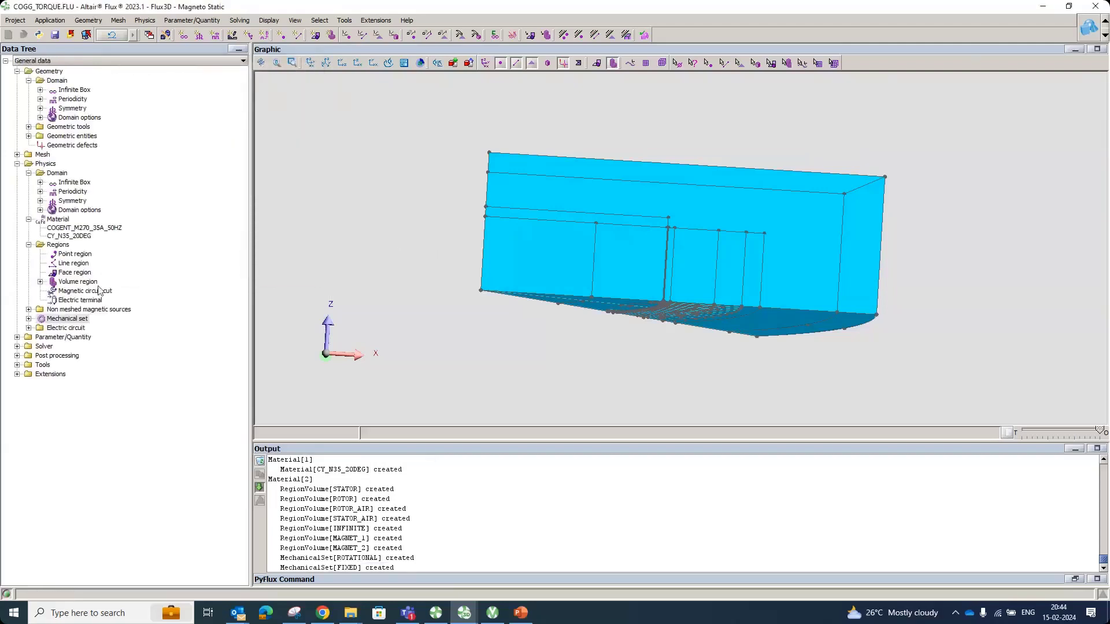
# Open all seven volume regions for array editing and assign the FIXED mechanical set to INFINITE.
pyautogui.click(40, 282)
pyautogui.click(72, 291)
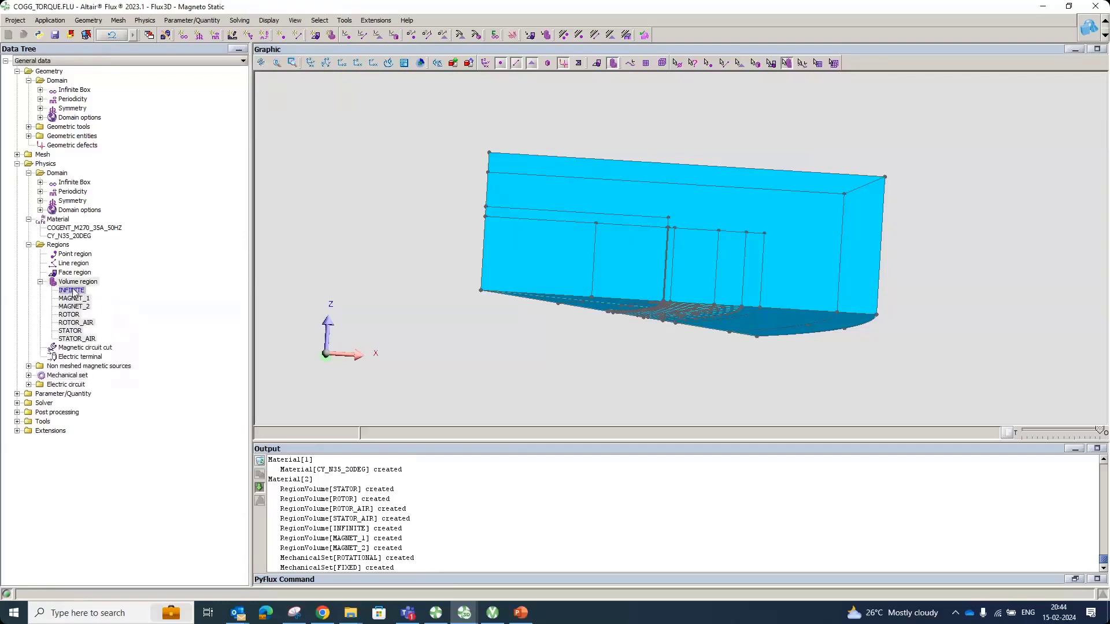
pyautogui.keyDown('shift'); pyautogui.click(68, 339); pyautogui.keyUp('shift')
pyautogui.rightClick(67, 340)
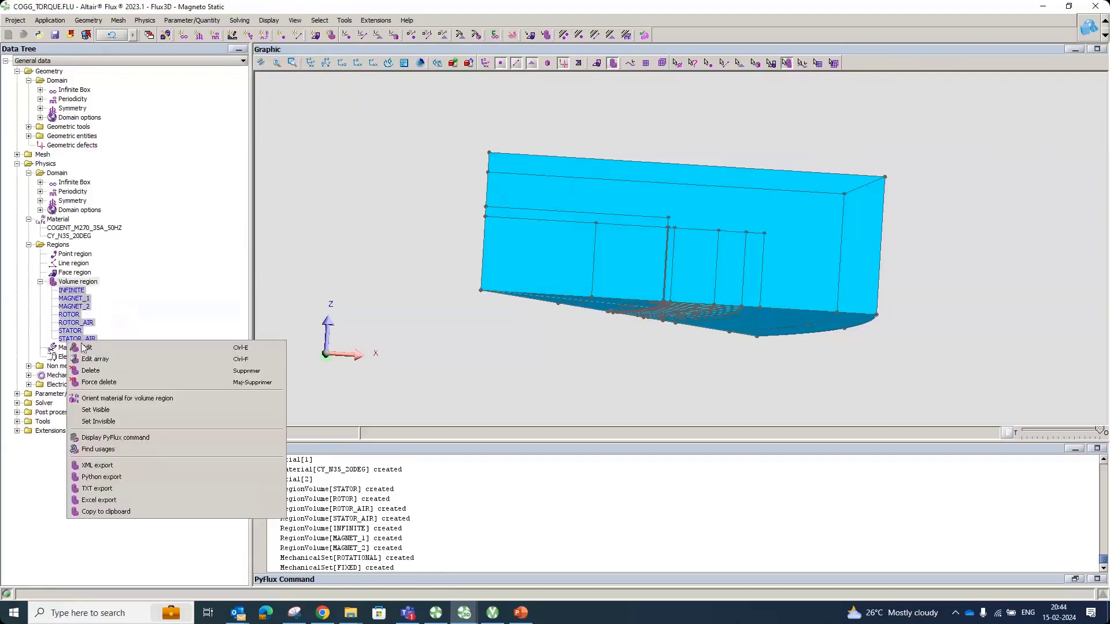
pyautogui.click(95, 358)
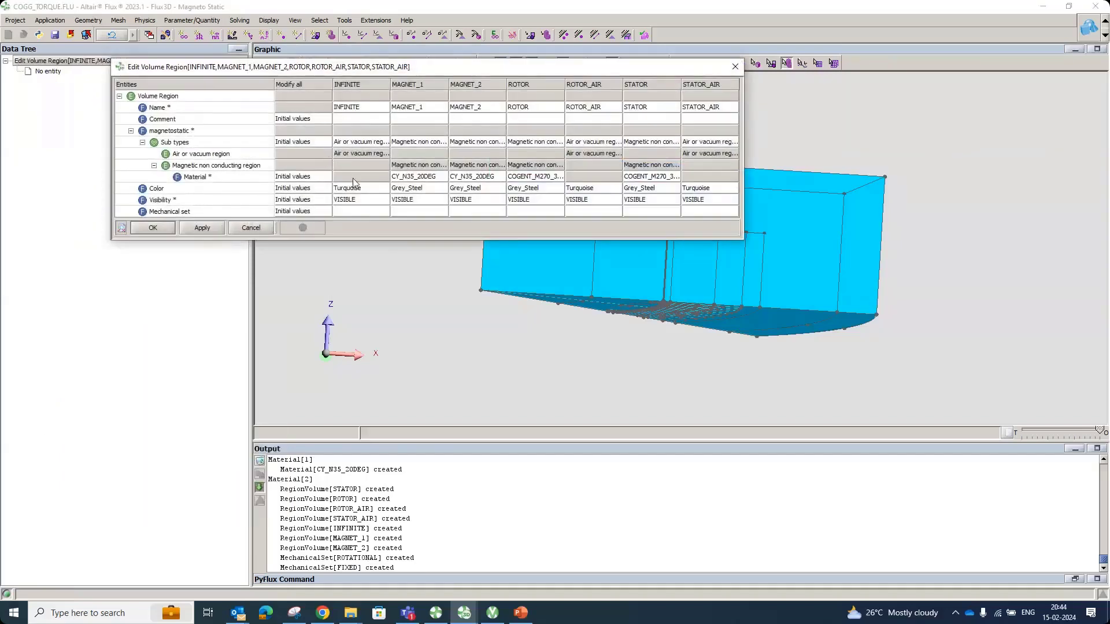
pyautogui.click(355, 199)
pyautogui.click(414, 227)
pyautogui.click(354, 212)
pyautogui.click(353, 213)
pyautogui.click(348, 232)
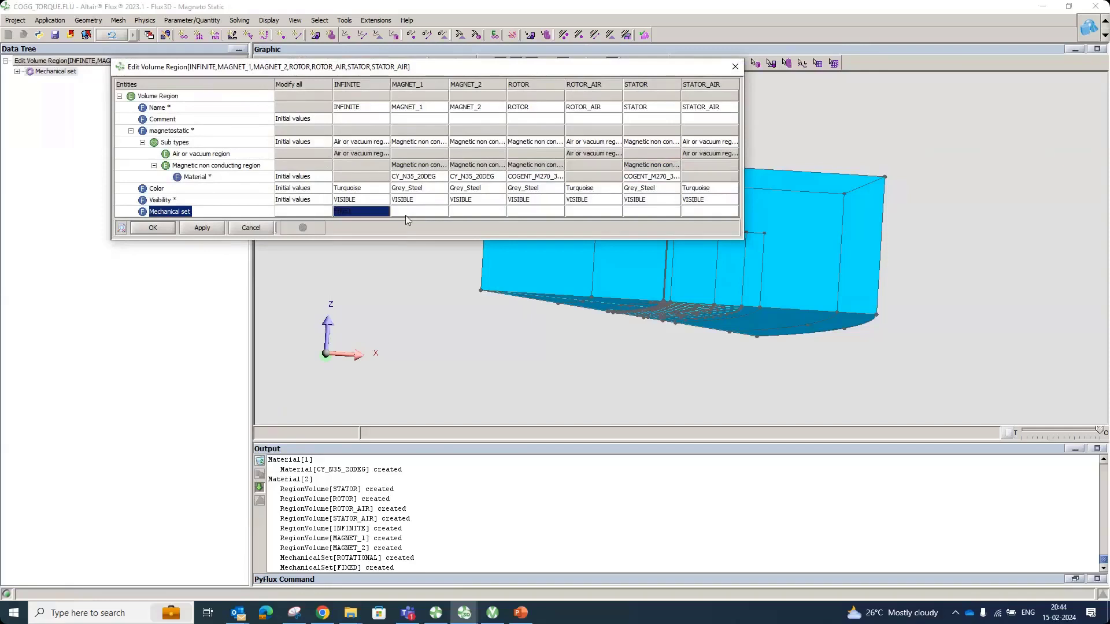
# Assign the ROTATIONAL mechanical set to MAGNET_1, MAGNET_2 and ROTOR and confirm the array edit.
pyautogui.click(404, 215)
pyautogui.click(416, 241)
pyautogui.click(457, 213)
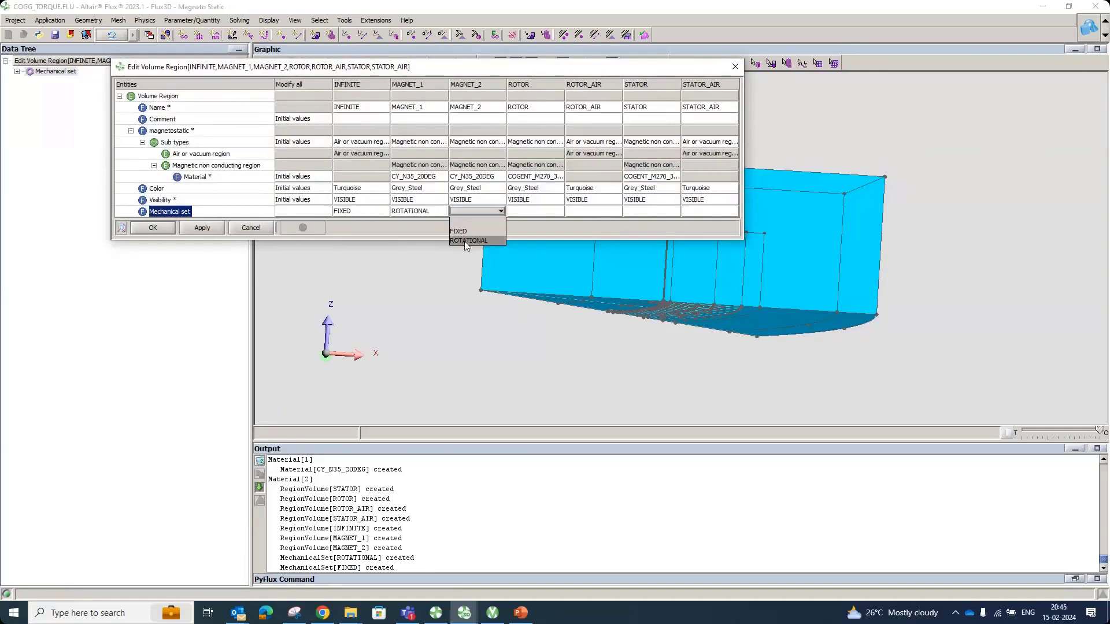
pyautogui.click(528, 211)
pyautogui.click(525, 238)
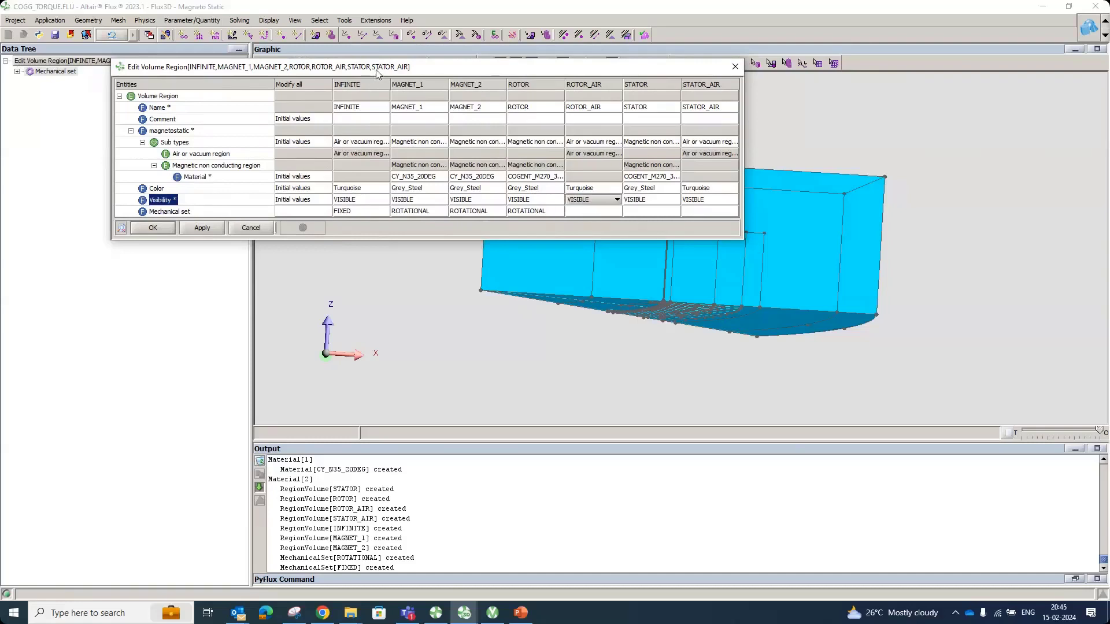
pyautogui.moveTo(376, 73); pyautogui.dragTo(419, 111)
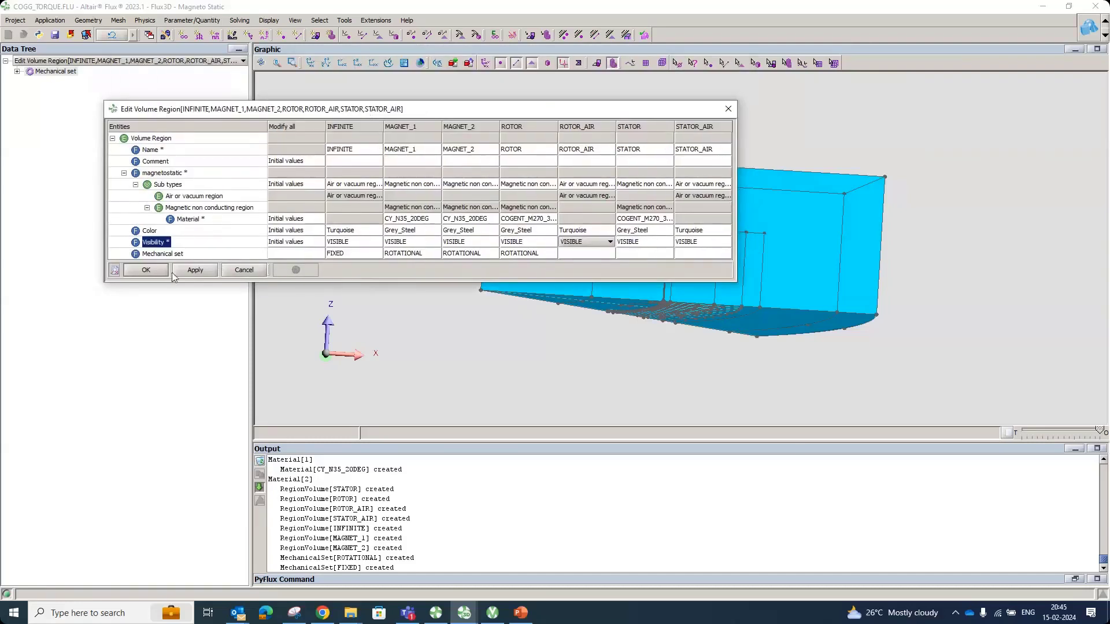
pyautogui.click(146, 270)
# Reopen the volume regions for array editing and assign ROTATIONAL to ROTOR_AIR and FIXED to STATOR and STATOR_AIR.
pyautogui.rightClick(70, 308)
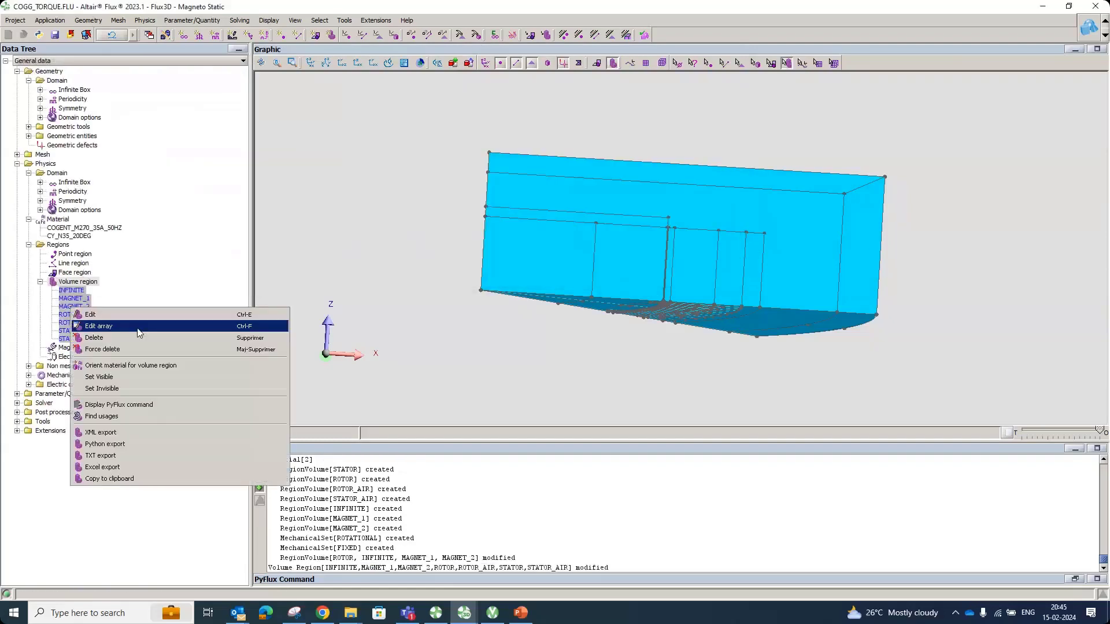
pyautogui.click(139, 327)
pyautogui.click(586, 253)
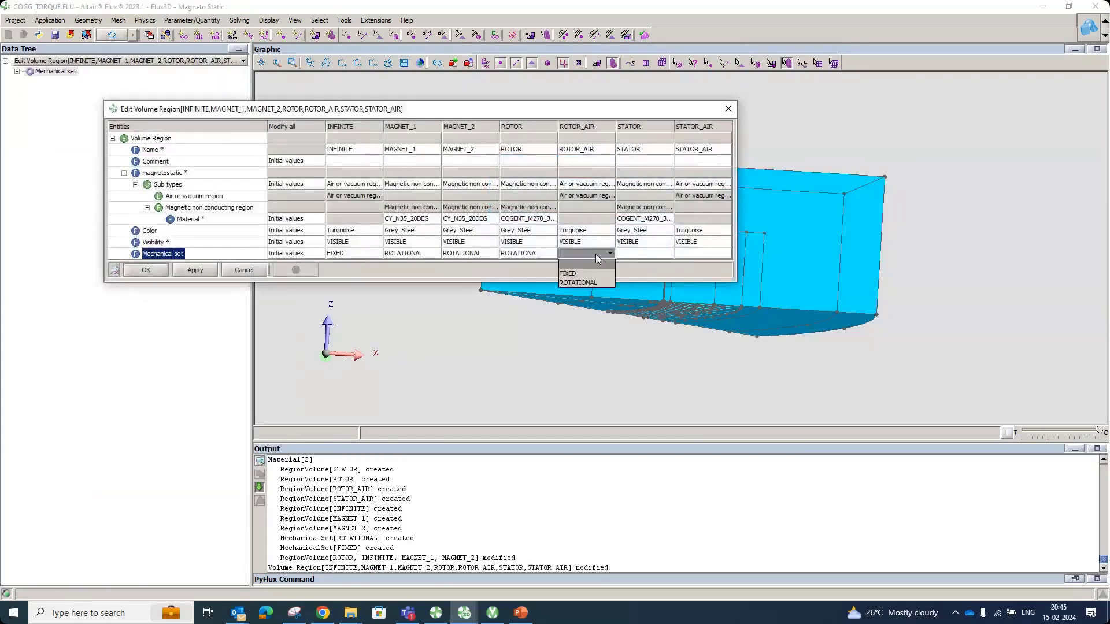
pyautogui.click(578, 283)
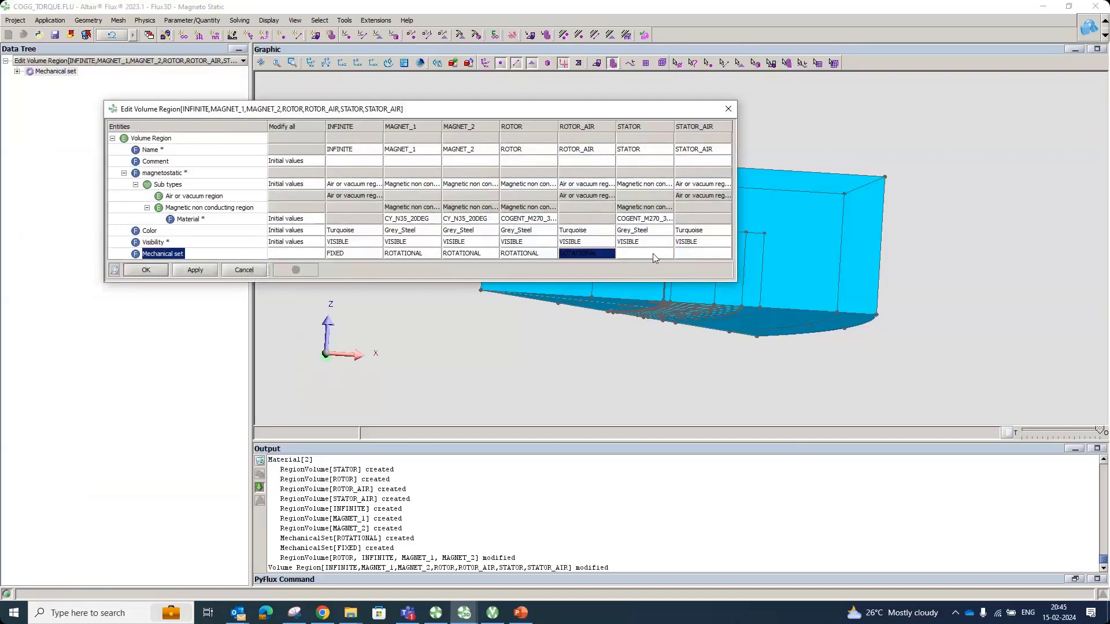
pyautogui.click(653, 254)
pyautogui.click(700, 254)
pyautogui.click(686, 274)
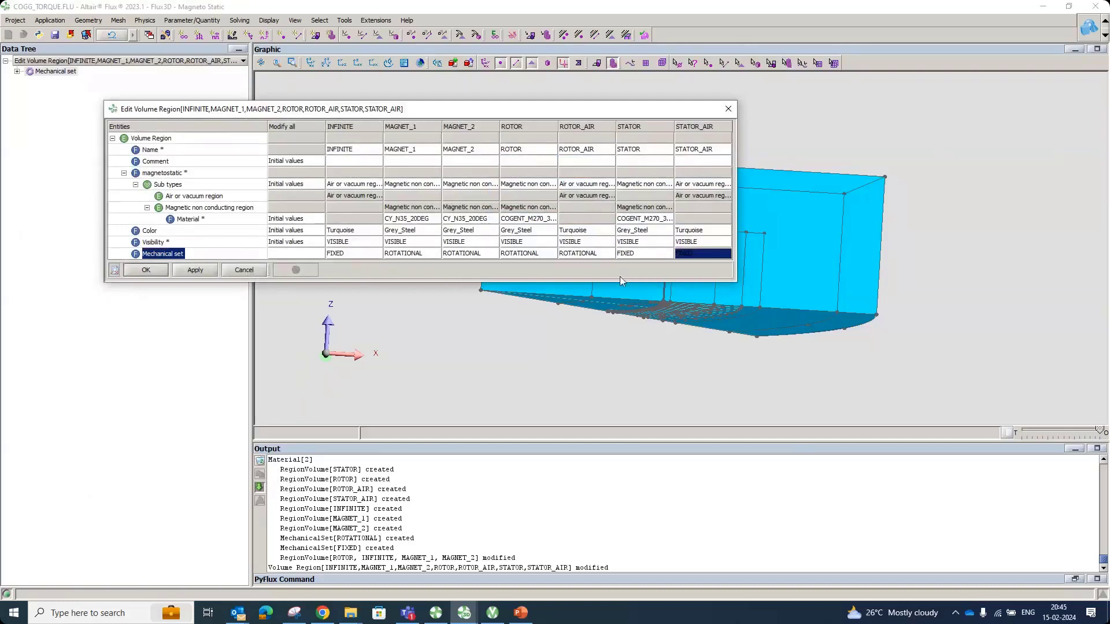
pyautogui.click(154, 270)
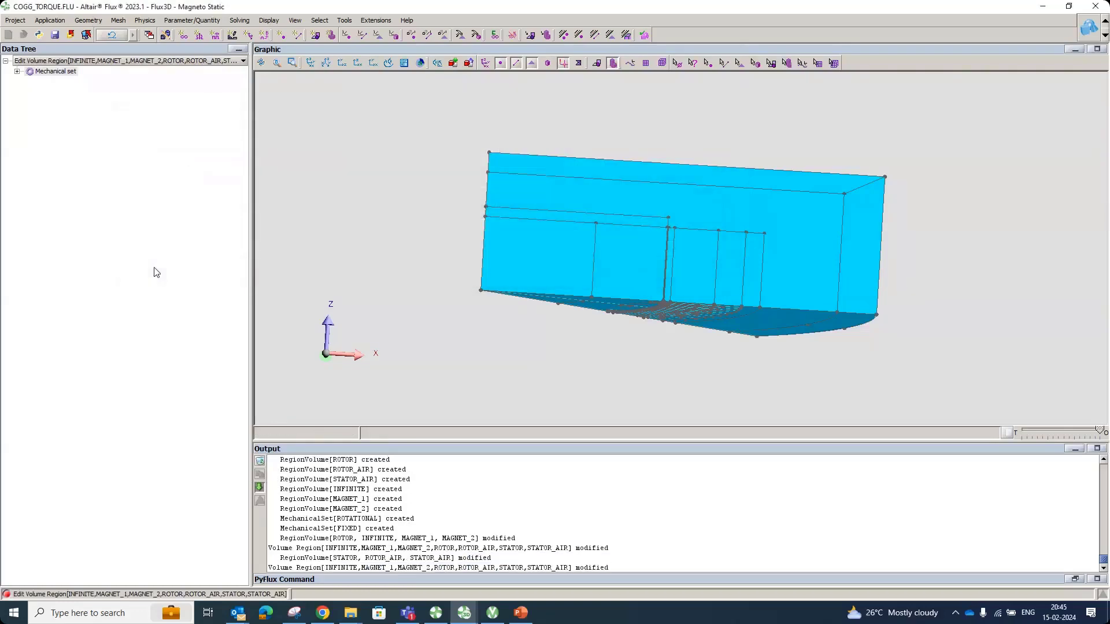
pyautogui.click(151, 23)
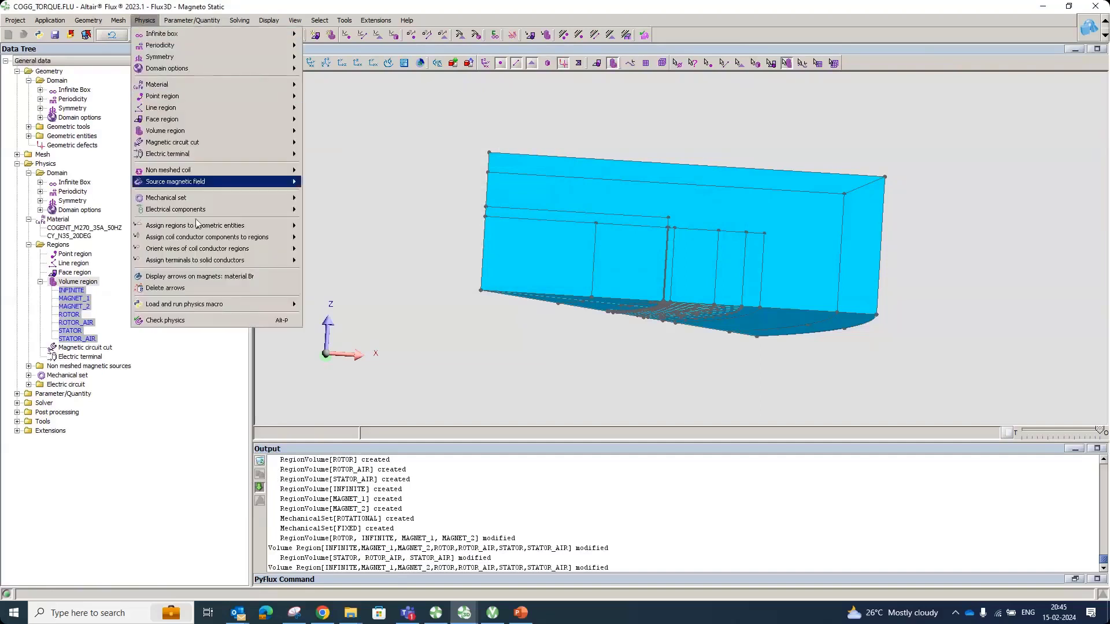
pyautogui.moveTo(205, 236)
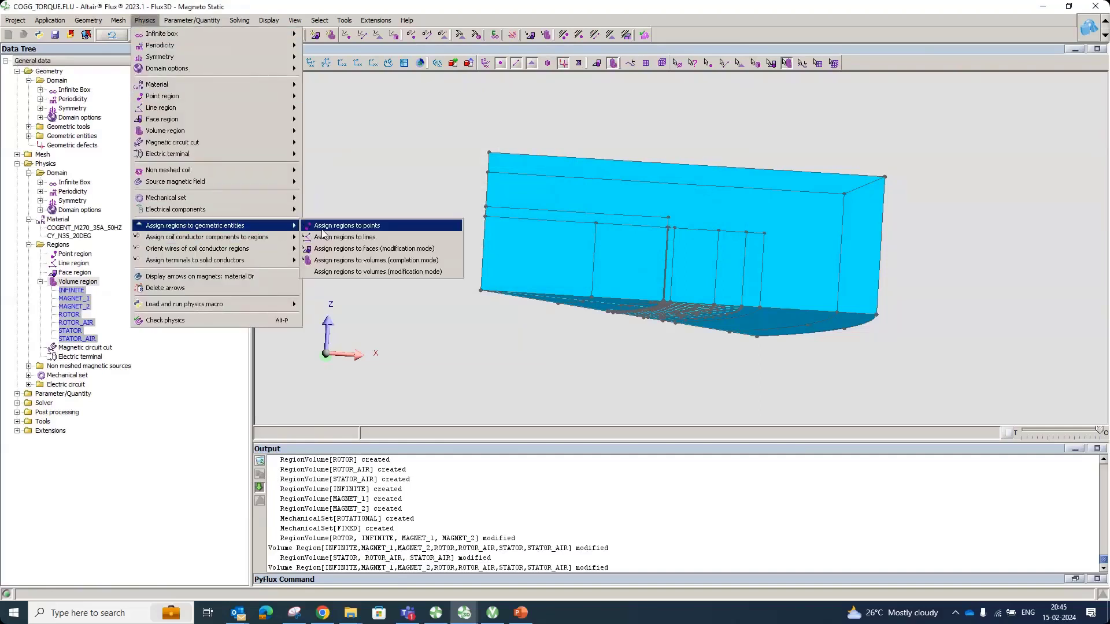
pyautogui.click(376, 236)
pyautogui.moveTo(394, 168); pyautogui.dragTo(344, 204)
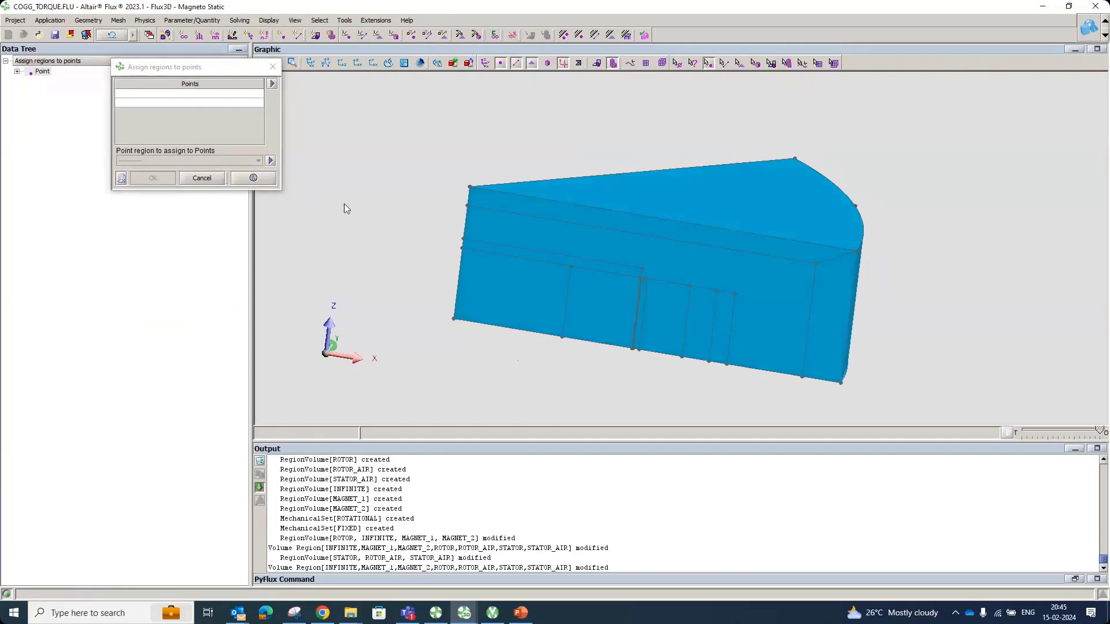
pyautogui.click(273, 67)
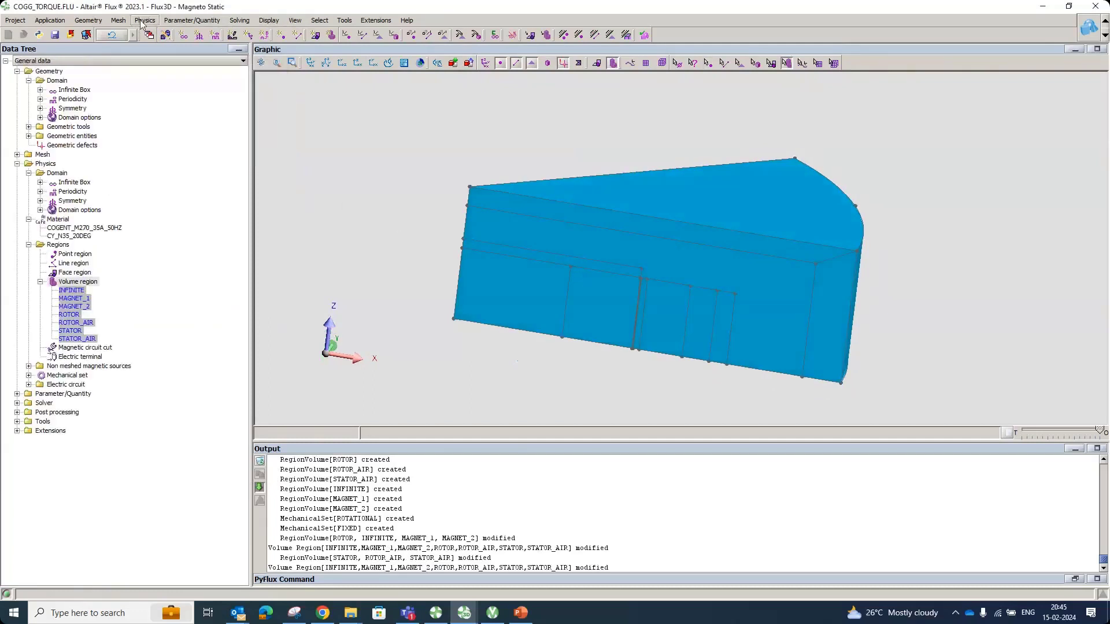
# Assign the INFINITE region to the two outermost infinite box volumes, 101 and 102, in completion mode.
pyautogui.click(142, 20)
pyautogui.moveTo(211, 231)
pyautogui.click(355, 260)
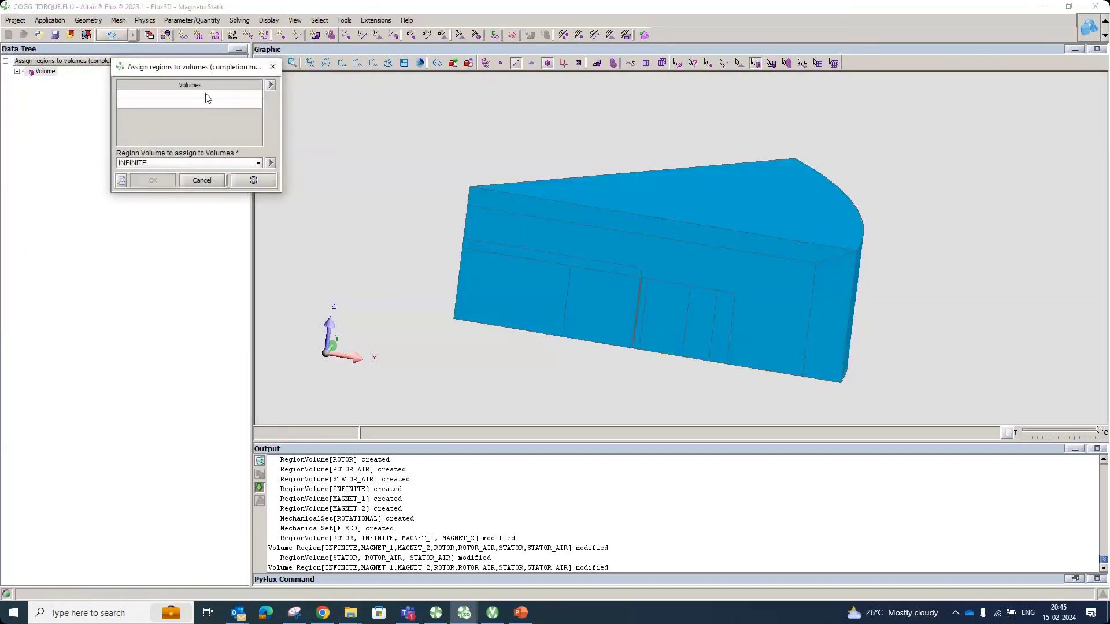
pyautogui.click(208, 98)
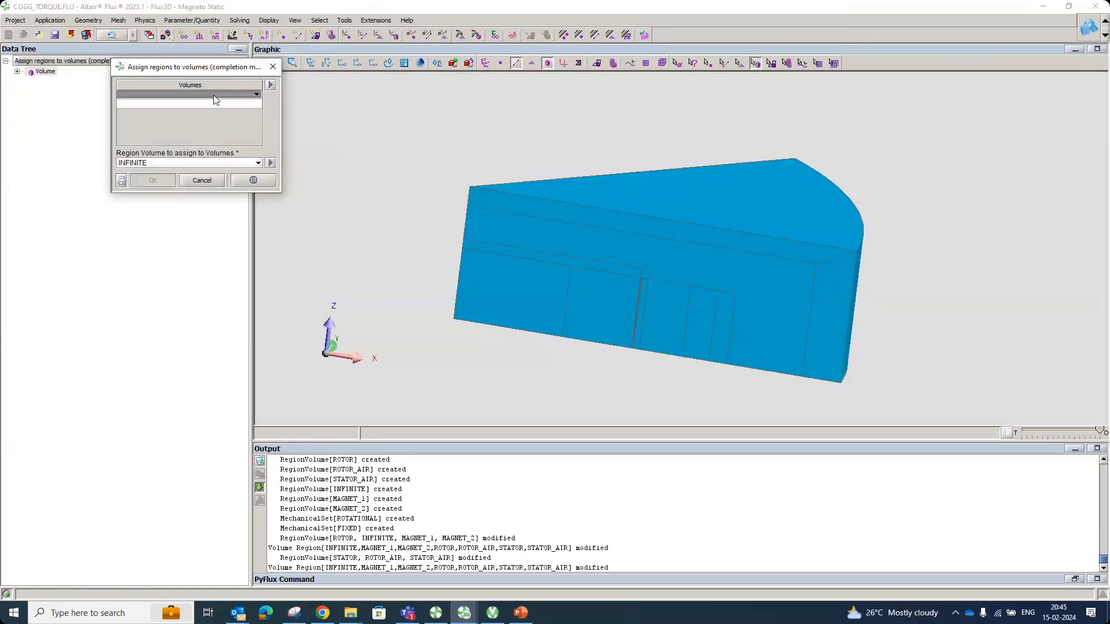
pyautogui.click(685, 234)
pyautogui.click(834, 293)
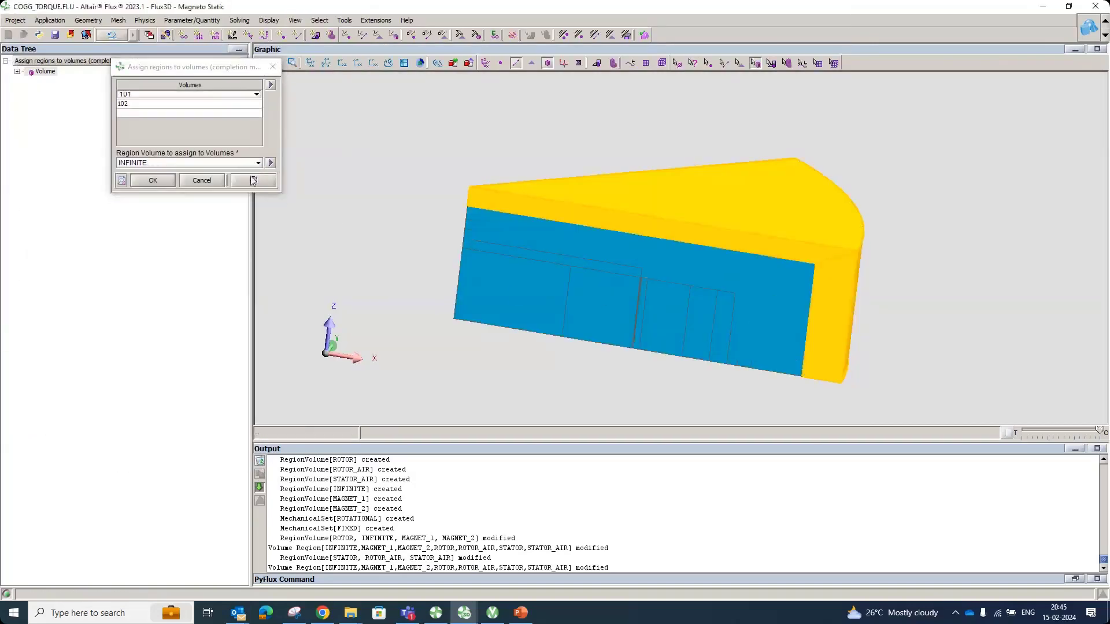
pyautogui.click(154, 183)
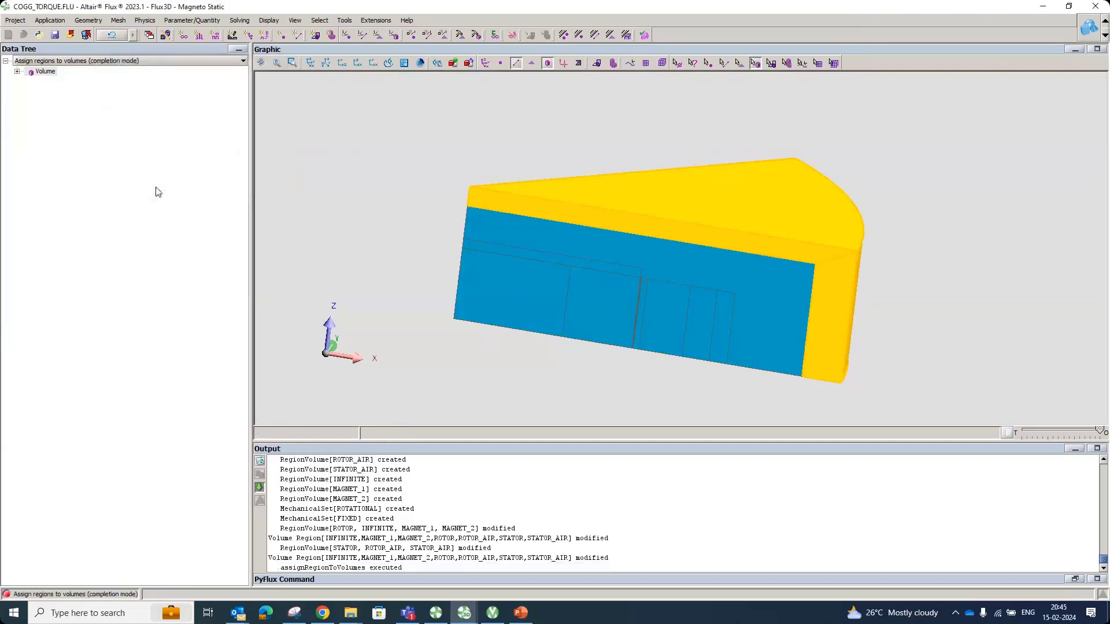
# Assign STATOR_AIR to volume 94 surrounding the motor and ROTOR_AIR to volume 96 on top of the rotor.
pyautogui.click(546, 226)
pyautogui.click(120, 163)
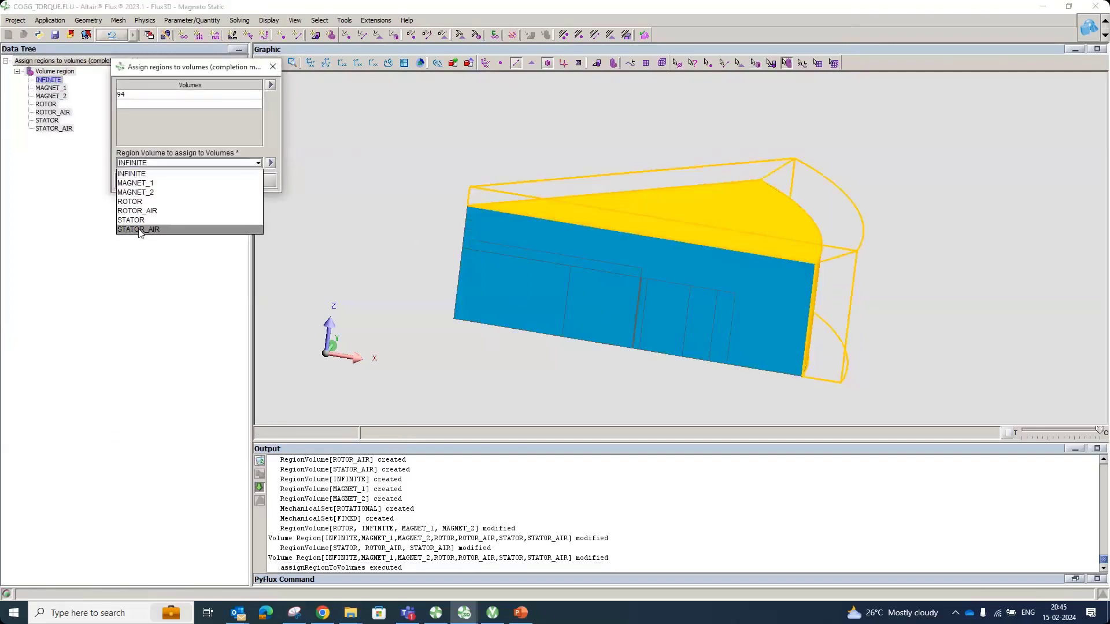
pyautogui.click(139, 233)
pyautogui.click(141, 183)
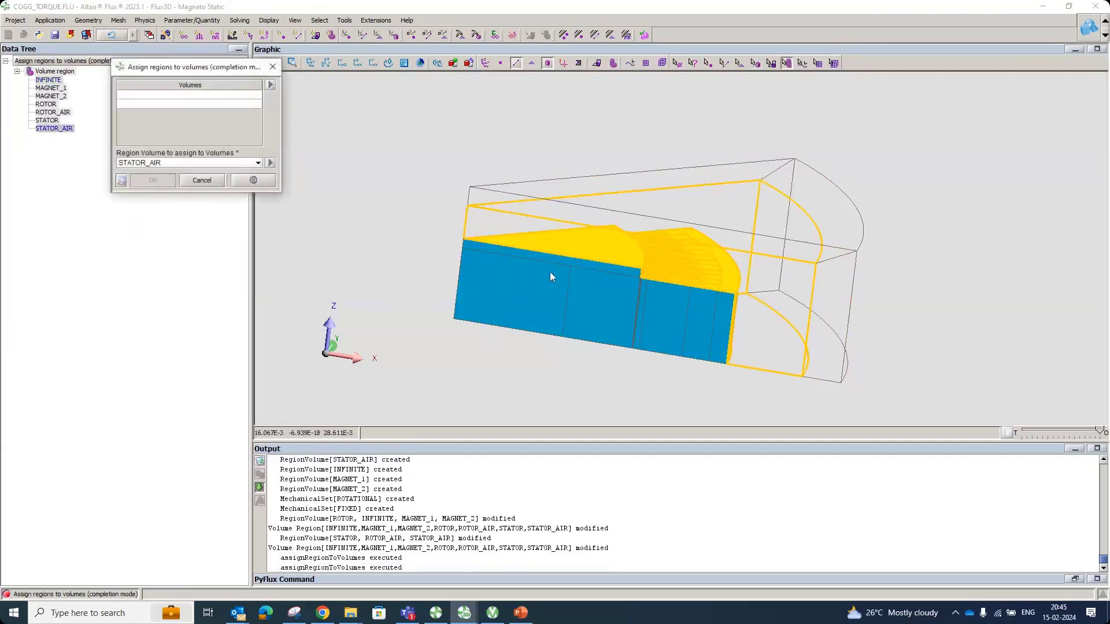
pyautogui.click(542, 258)
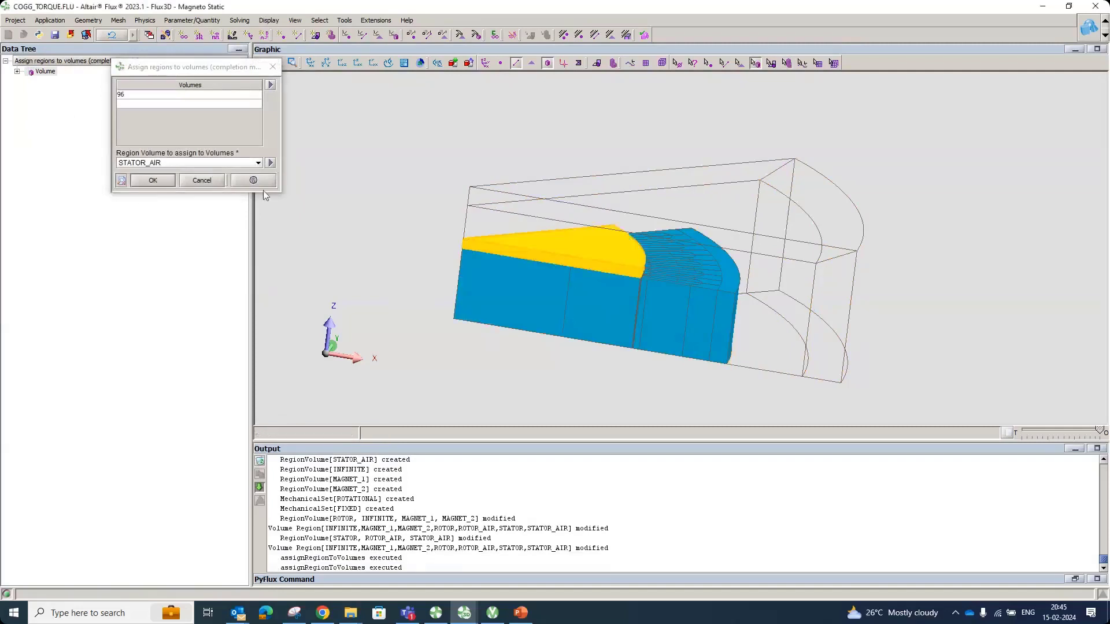
pyautogui.click(231, 165)
pyautogui.click(179, 209)
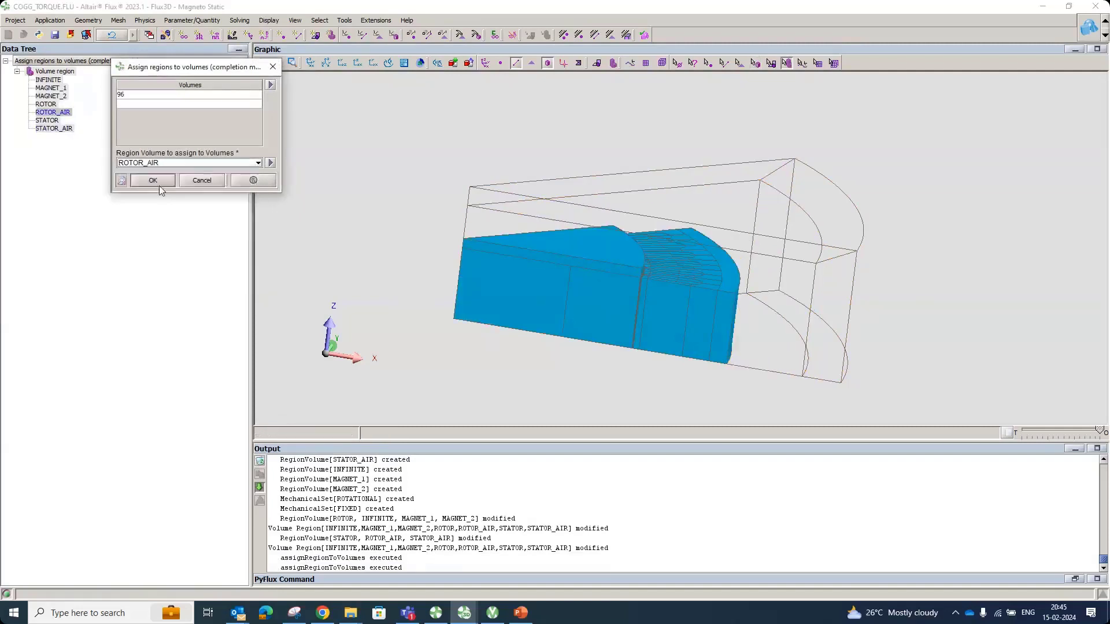
pyautogui.click(158, 184)
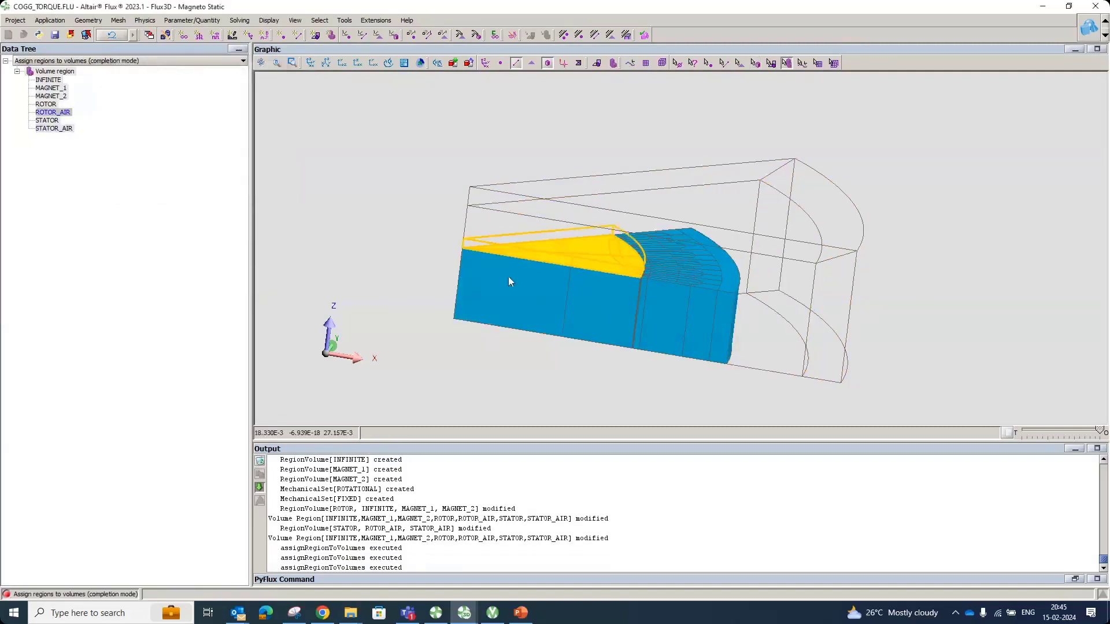
# Assign the ROTOR region to the two rotor core volumes around the magnets, 92 and 89.
pyautogui.click(587, 307)
pyautogui.click(568, 245)
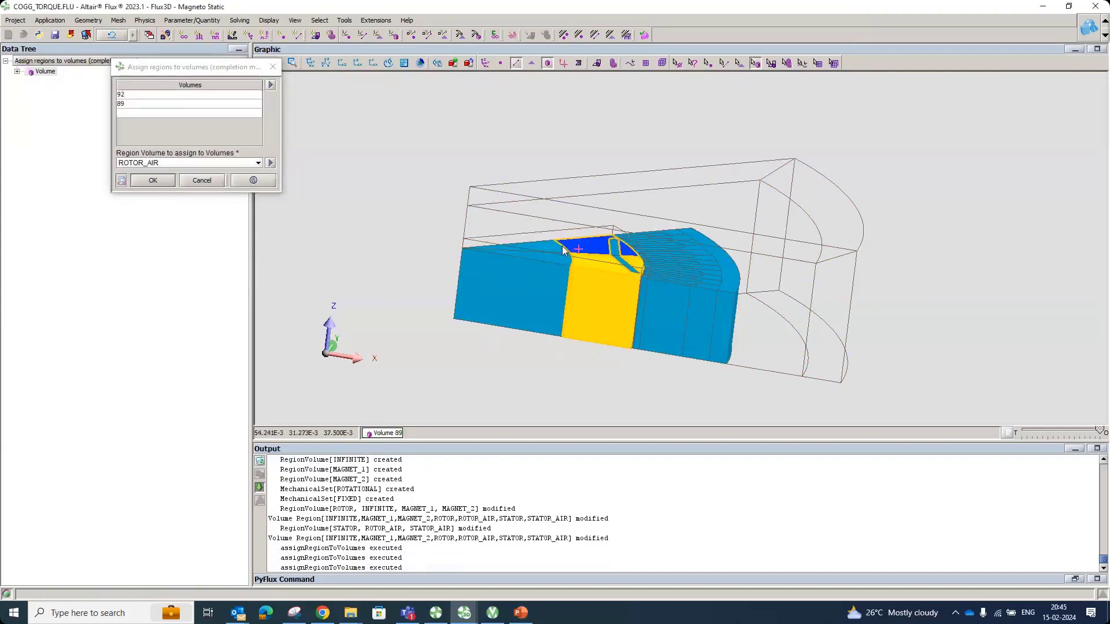
pyautogui.click(209, 163)
pyautogui.click(193, 200)
pyautogui.click(165, 181)
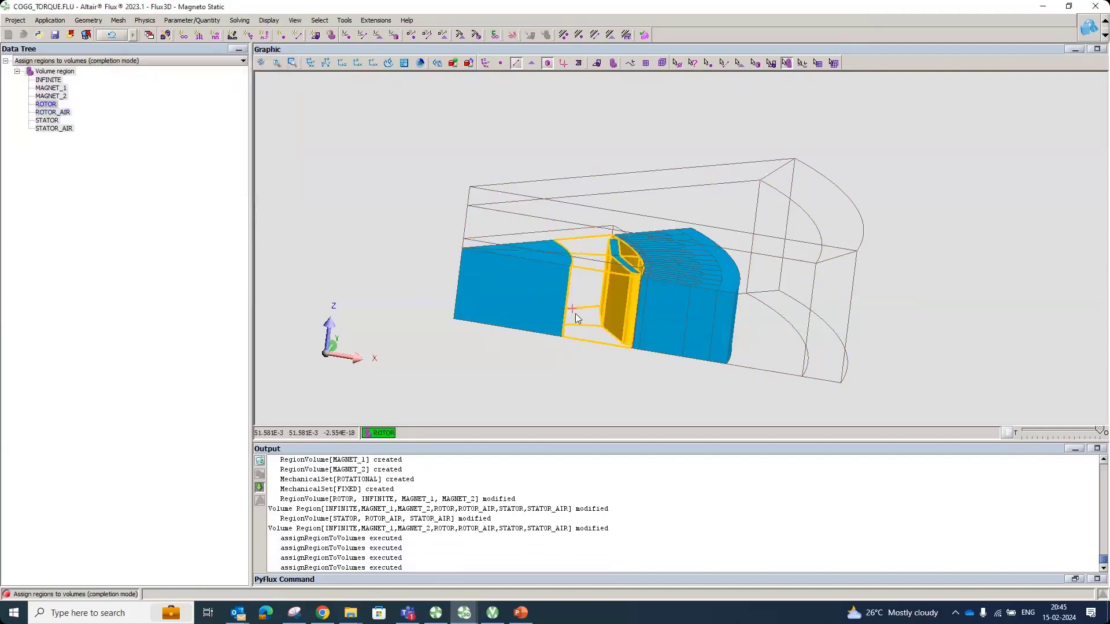
pyautogui.click(512, 306)
pyautogui.click(512, 283)
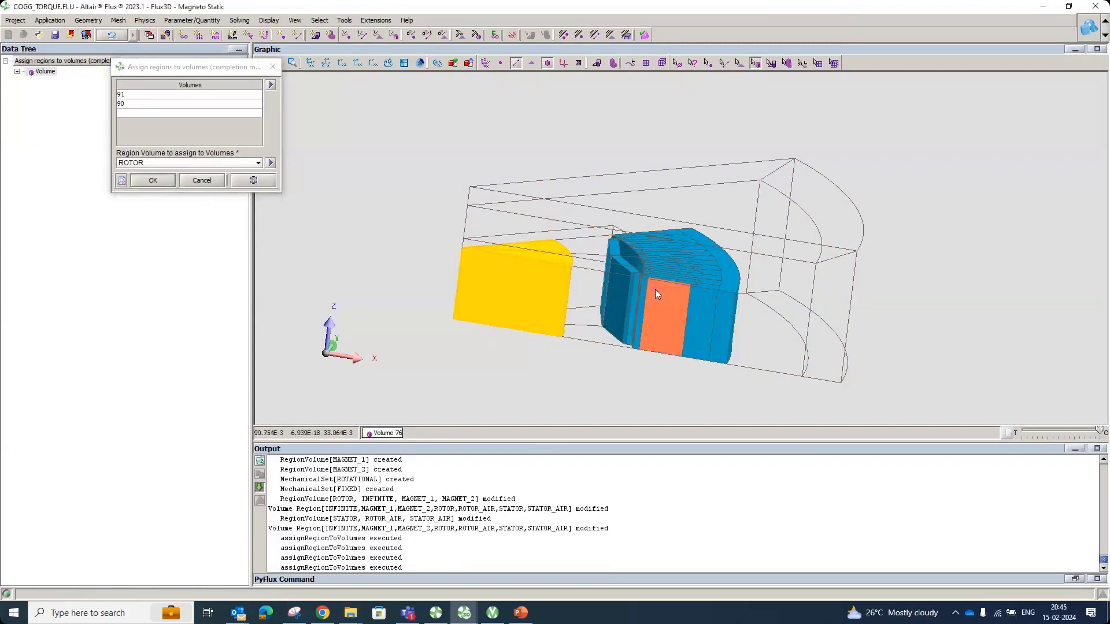
pyautogui.scroll(5, 655, 289)
pyautogui.click(704, 222)
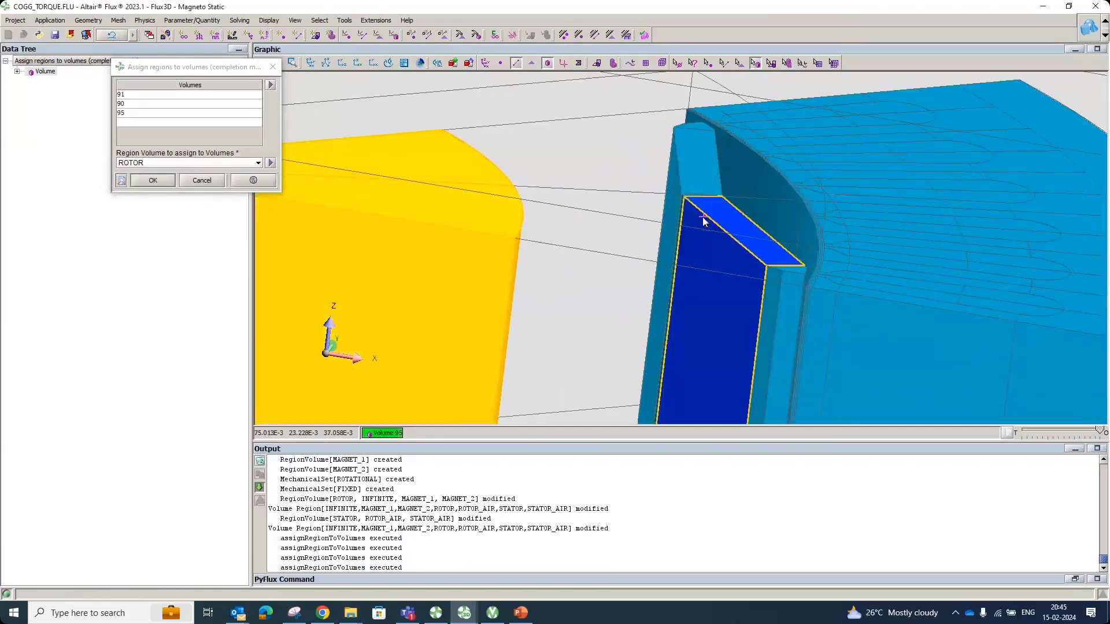
pyautogui.click(583, 226)
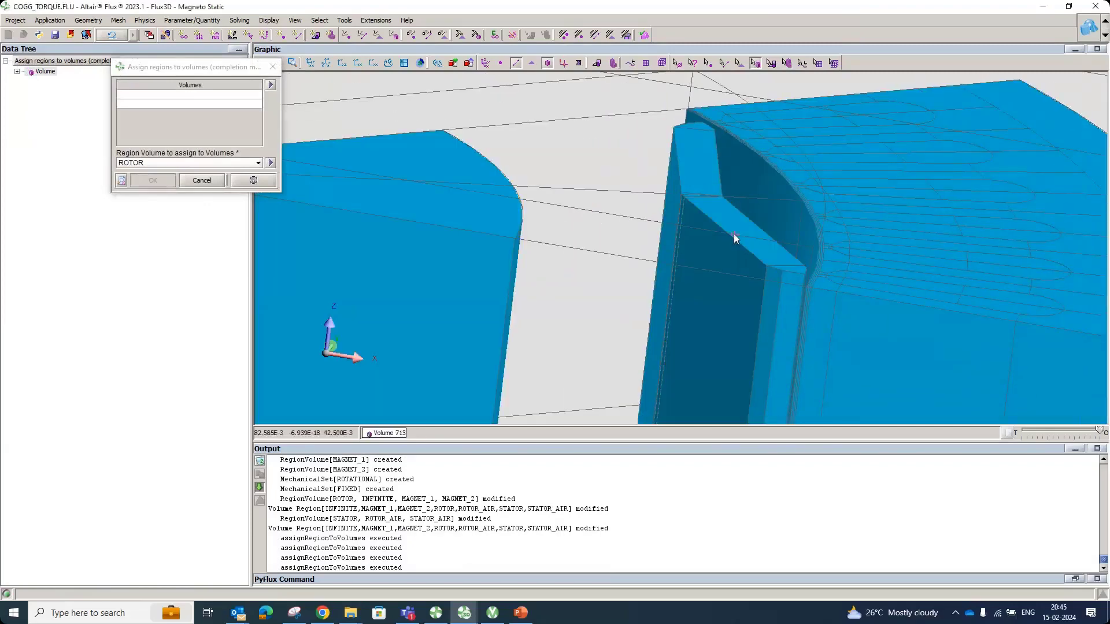
# Assign MAGNET_1 to magnet volume 95 and MAGNET_2 to the neighbouring magnet volume 87.
pyautogui.click(719, 222)
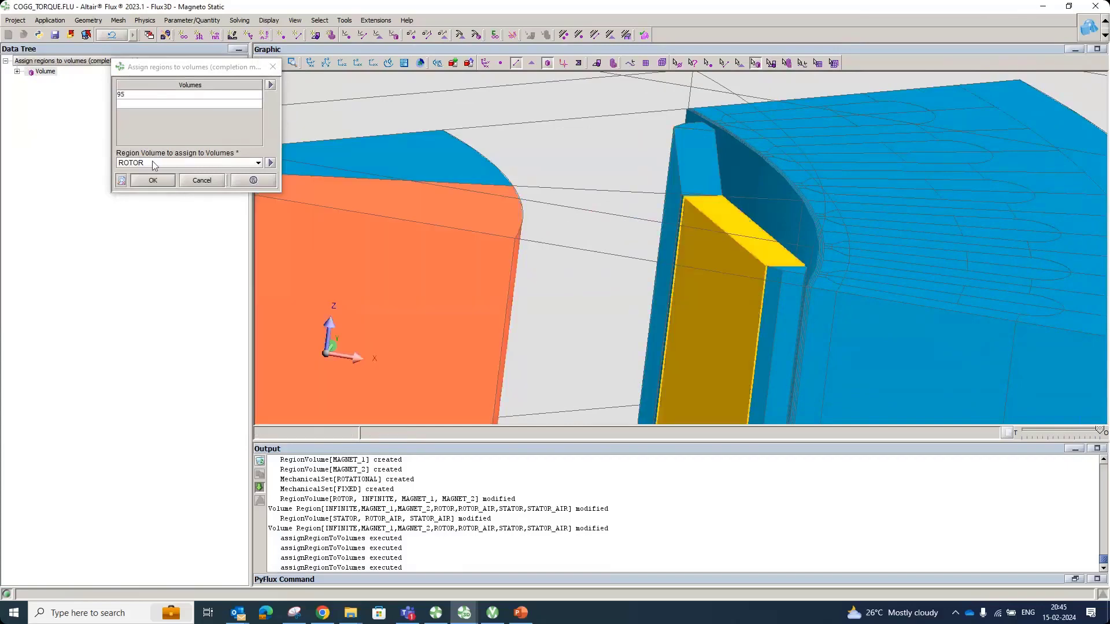
pyautogui.click(151, 162)
pyautogui.click(148, 184)
pyautogui.click(152, 181)
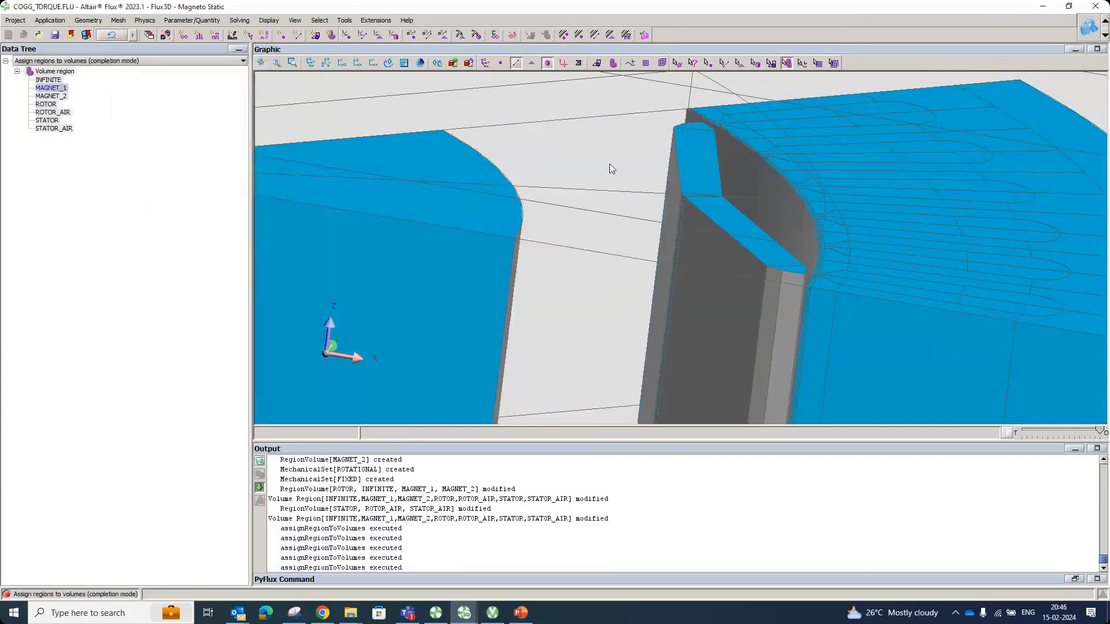
pyautogui.click(697, 153)
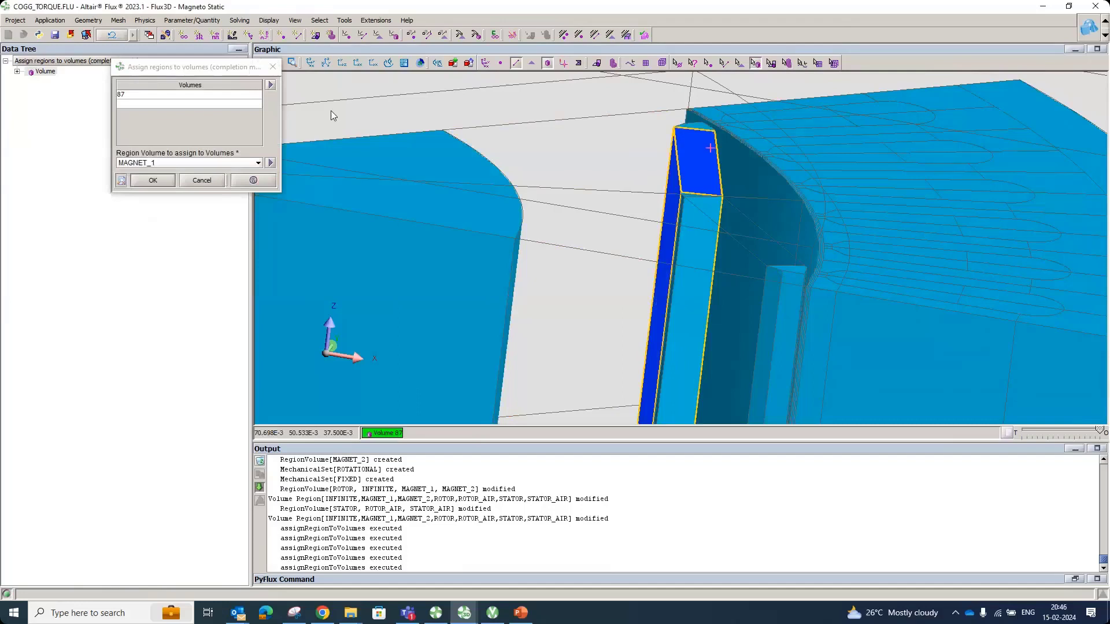
pyautogui.click(173, 162)
pyautogui.click(174, 192)
pyautogui.click(152, 180)
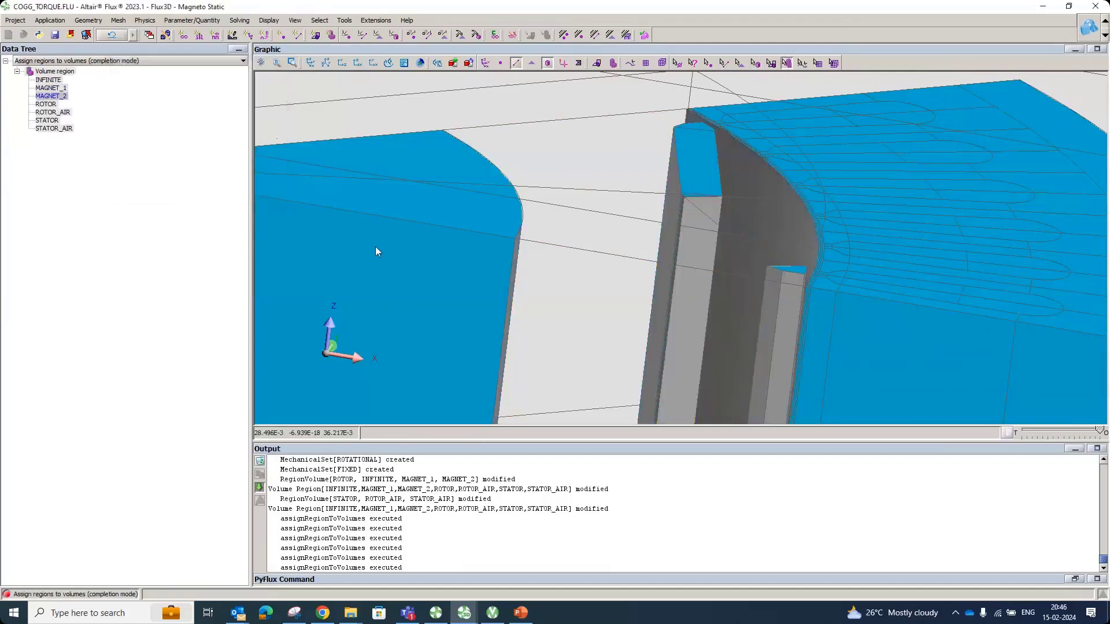
# Assign ROTOR_AIR to the inner shaft volumes 91 and 90 and the air pocket volumes at the magnet ends.
pyautogui.click(375, 246)
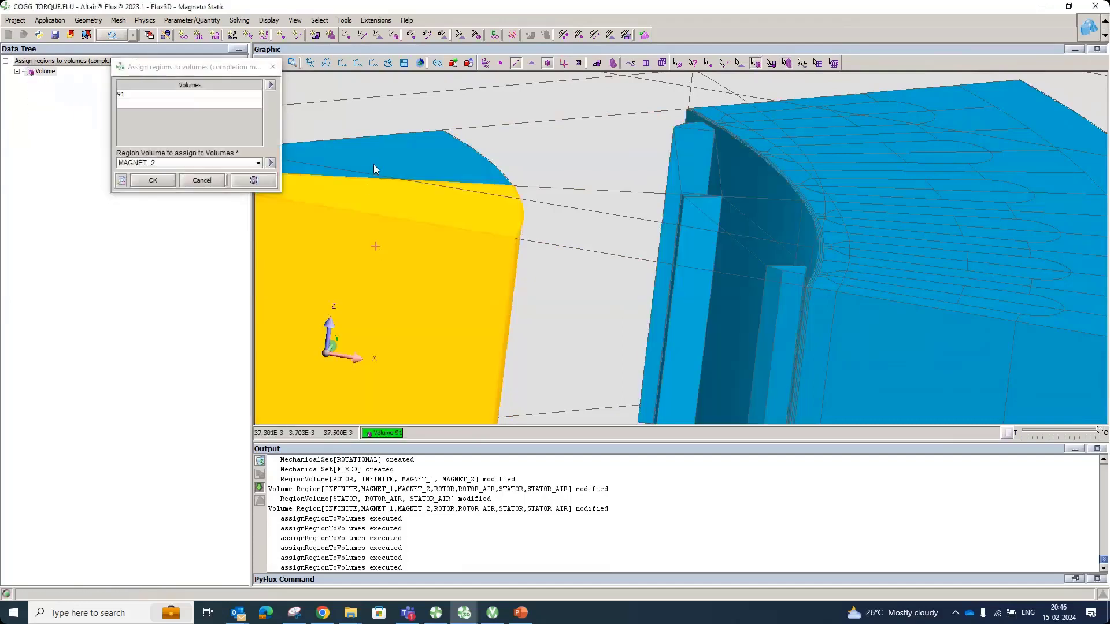
pyautogui.click(373, 164)
pyautogui.click(697, 163)
pyautogui.click(696, 201)
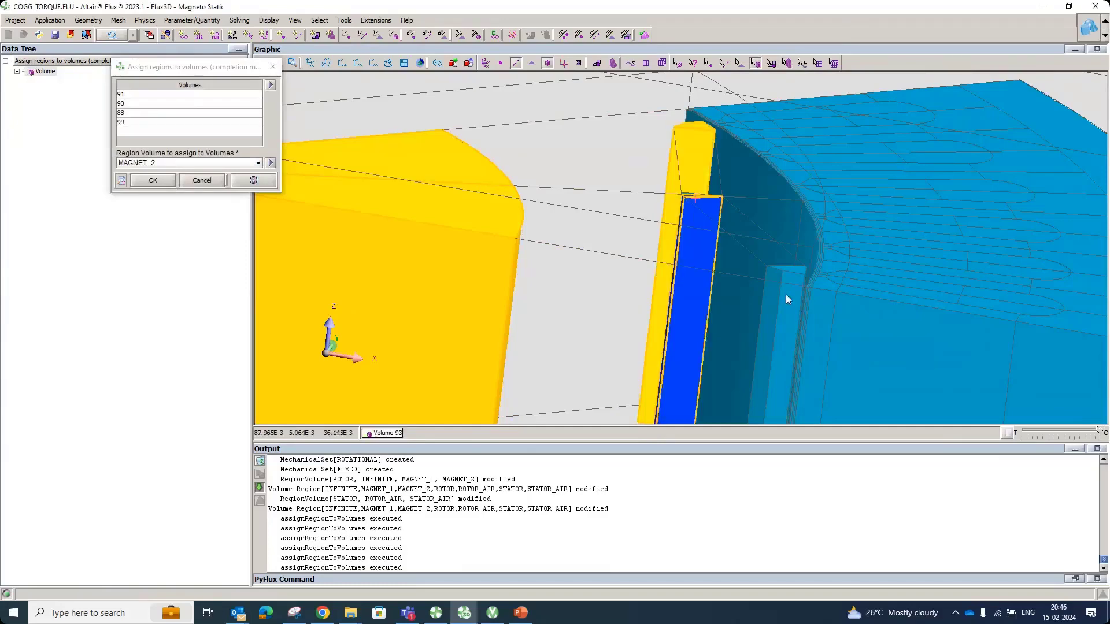
pyautogui.click(786, 296)
pyautogui.moveTo(753, 296); pyautogui.dragTo(754, 322)
pyautogui.click(754, 322)
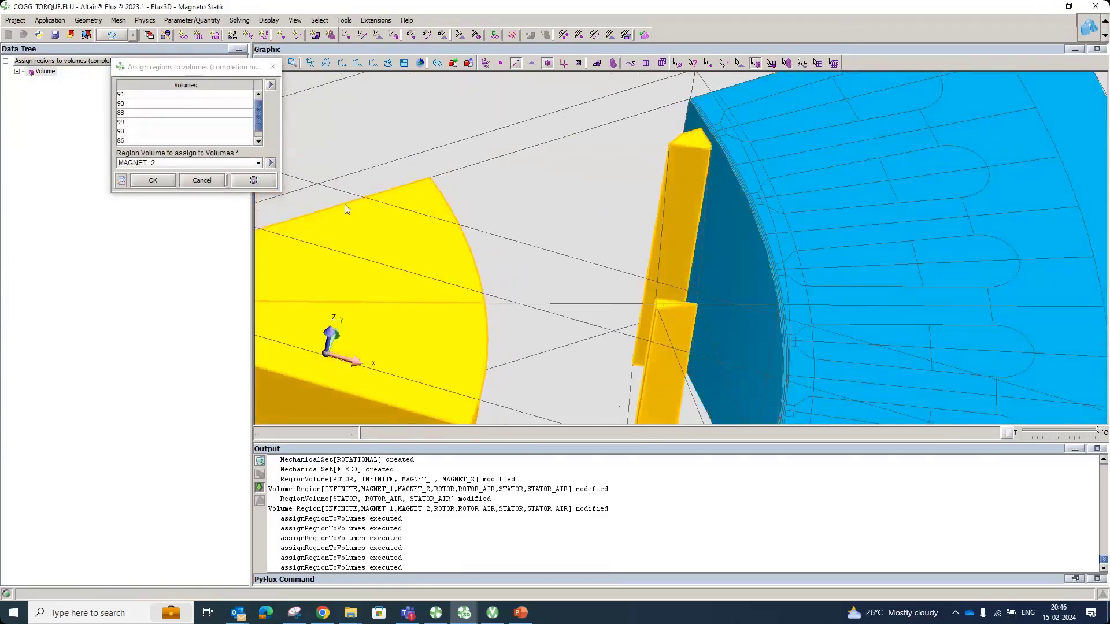
pyautogui.click(169, 162)
pyautogui.click(153, 212)
pyautogui.click(150, 183)
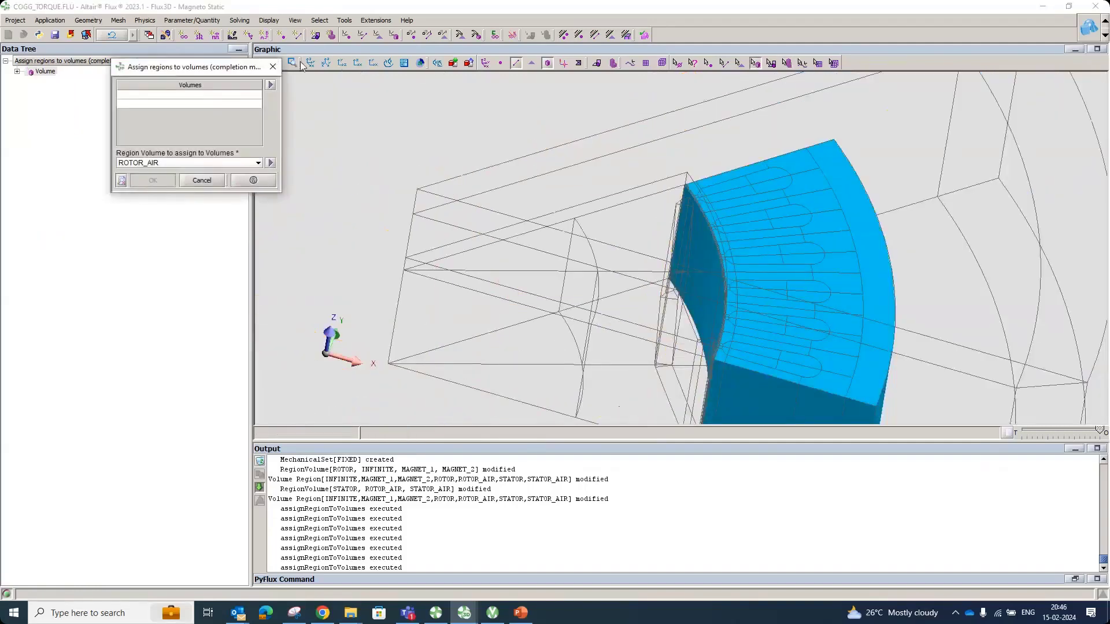
# Select the stator's outer ring, the yoke segments behind the slots and the half tooth at the X-axis edge for region assignment.
pyautogui.click(372, 62)
pyautogui.scroll(6, 537, 173)
pyautogui.moveTo(543, 182); pyautogui.dragTo(476, 132, button='right')
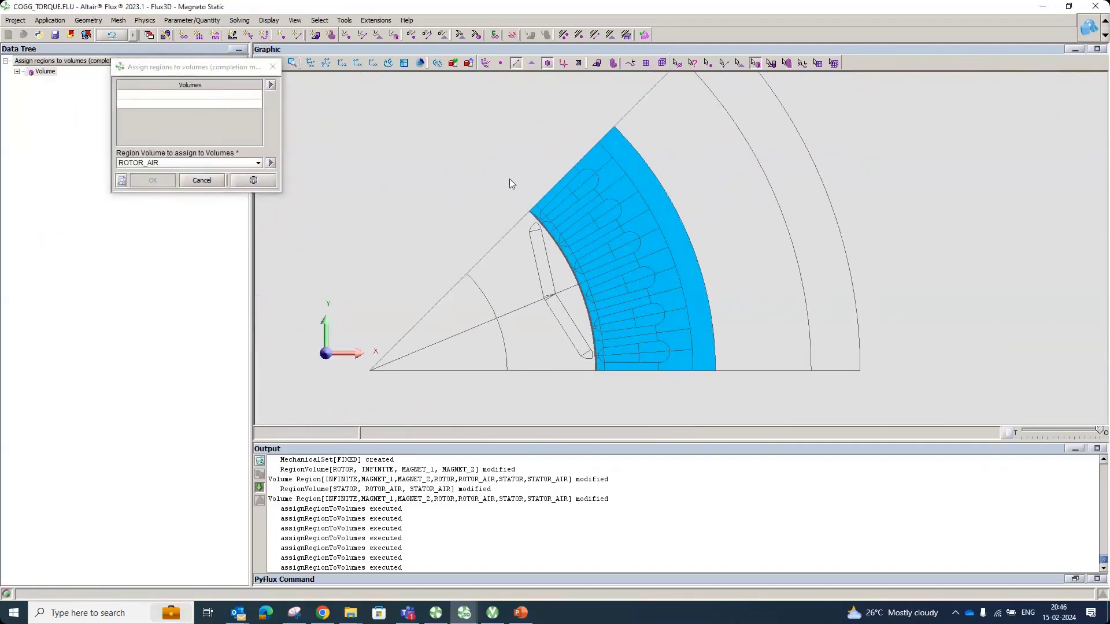
pyautogui.scroll(1, 510, 183)
pyautogui.click(685, 404)
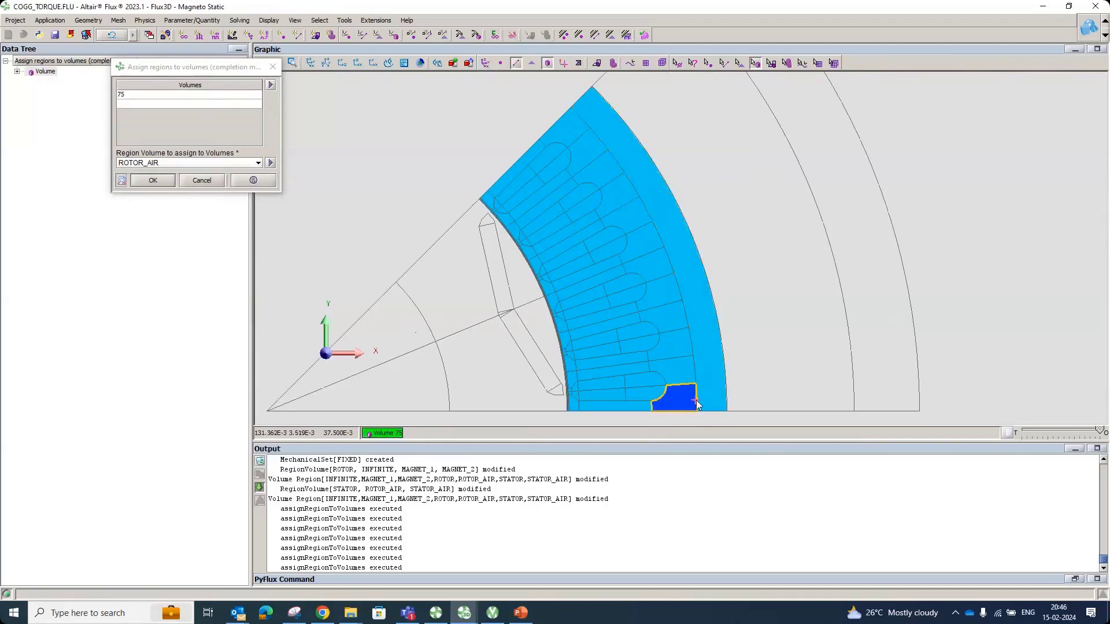
pyautogui.click(708, 400)
pyautogui.keyDown('ctrl'); pyautogui.click(657, 404); pyautogui.keyUp('ctrl')
pyautogui.keyDown('ctrl'); pyautogui.click(630, 406); pyautogui.keyUp('ctrl')
pyautogui.keyDown('ctrl'); pyautogui.click(678, 376); pyautogui.keyUp('ctrl')
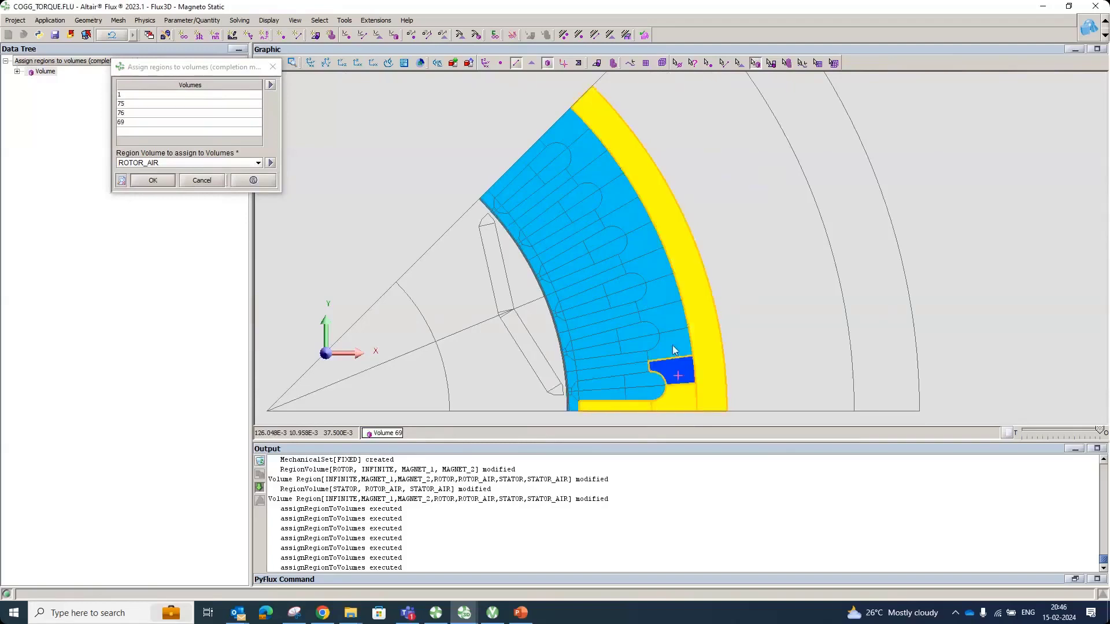
pyautogui.keyDown('ctrl'); pyautogui.click(671, 343); pyautogui.keyUp('ctrl')
pyautogui.keyDown('ctrl'); pyautogui.click(662, 311); pyautogui.keyUp('ctrl')
pyautogui.keyDown('ctrl'); pyautogui.moveTo(661, 286); pyautogui.dragTo(659, 282); pyautogui.keyUp('ctrl')
pyautogui.keyDown('ctrl'); pyautogui.click(651, 260); pyautogui.keyUp('ctrl')
pyautogui.keyDown('ctrl'); pyautogui.click(641, 239); pyautogui.keyUp('ctrl')
pyautogui.keyDown('ctrl'); pyautogui.click(627, 214); pyautogui.keyUp('ctrl')
pyautogui.keyDown('ctrl'); pyautogui.click(598, 169); pyautogui.keyUp('ctrl')
pyautogui.keyDown('ctrl'); pyautogui.click(569, 131); pyautogui.keyUp('ctrl')
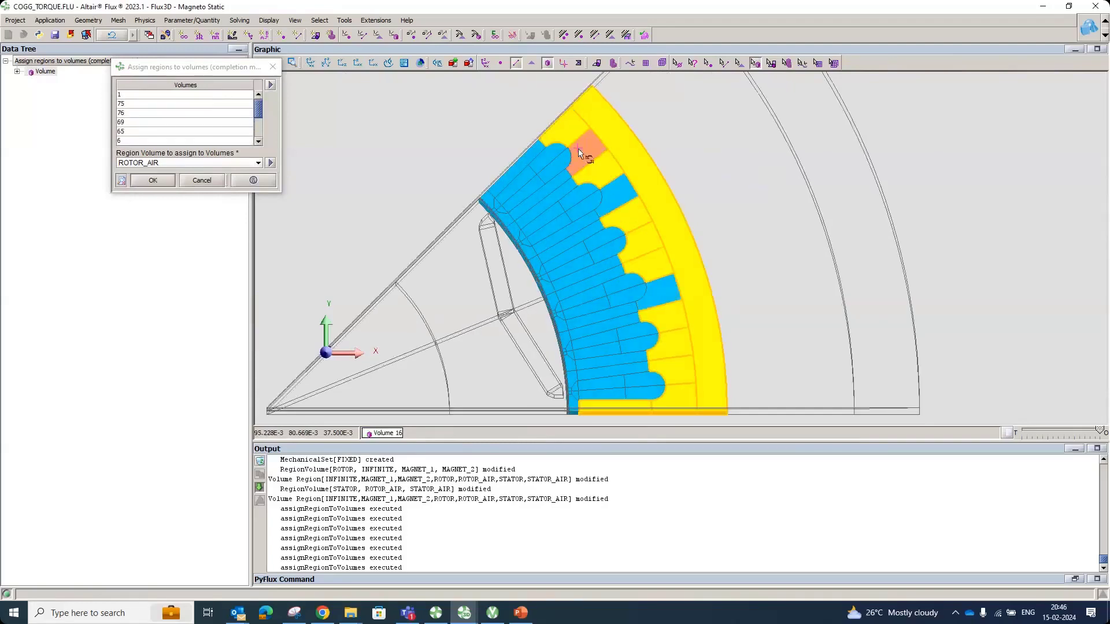
pyautogui.keyDown('ctrl'); pyautogui.click(578, 148); pyautogui.keyUp('ctrl')
# Add the remaining stator tooth and tooth-tip volumes to the selection and assign the STATOR region to all selected volumes.
pyautogui.keyDown('ctrl'); pyautogui.click(523, 165); pyautogui.keyUp('ctrl')
pyautogui.keyDown('ctrl'); pyautogui.click(490, 201); pyautogui.keyUp('ctrl')
pyautogui.keyDown('ctrl'); pyautogui.click(505, 217); pyautogui.keyUp('ctrl')
pyautogui.keyDown('ctrl'); pyautogui.click(516, 211); pyautogui.keyUp('ctrl')
pyautogui.keyDown('ctrl'); pyautogui.click(523, 220); pyautogui.keyUp('ctrl')
pyautogui.keyDown('ctrl'); pyautogui.click(524, 248); pyautogui.keyUp('ctrl')
pyautogui.keyDown('ctrl'); pyautogui.click(538, 245); pyautogui.keyUp('ctrl')
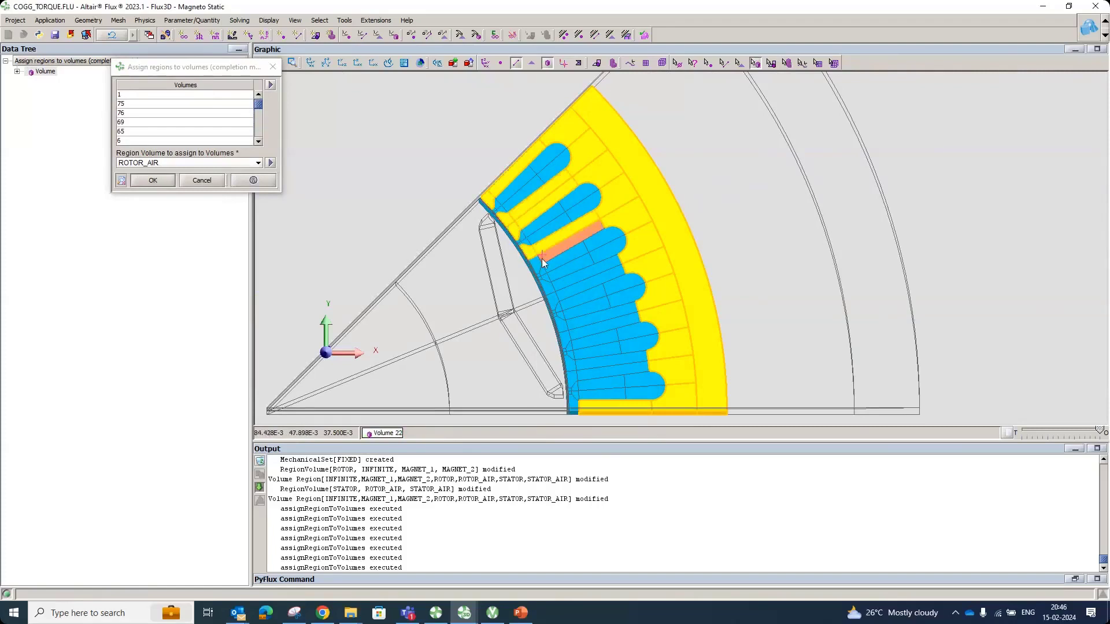
pyautogui.click(544, 263)
pyautogui.click(584, 280)
pyautogui.click(587, 323)
pyautogui.click(591, 364)
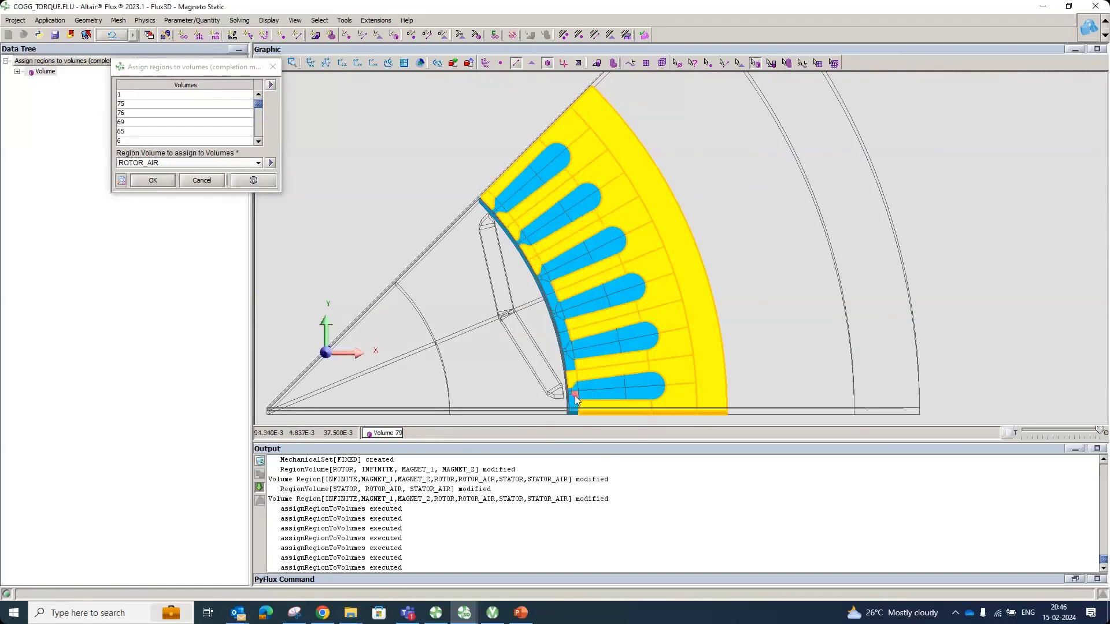
pyautogui.click(575, 398)
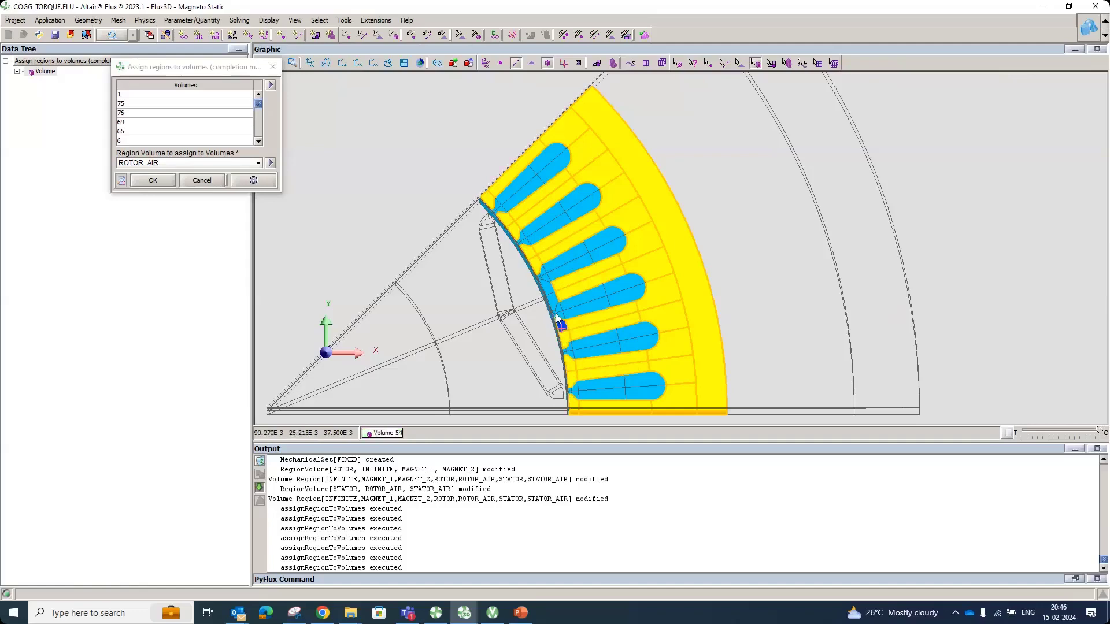
pyautogui.moveTo(562, 313); pyautogui.dragTo(550, 263)
pyautogui.click(153, 163)
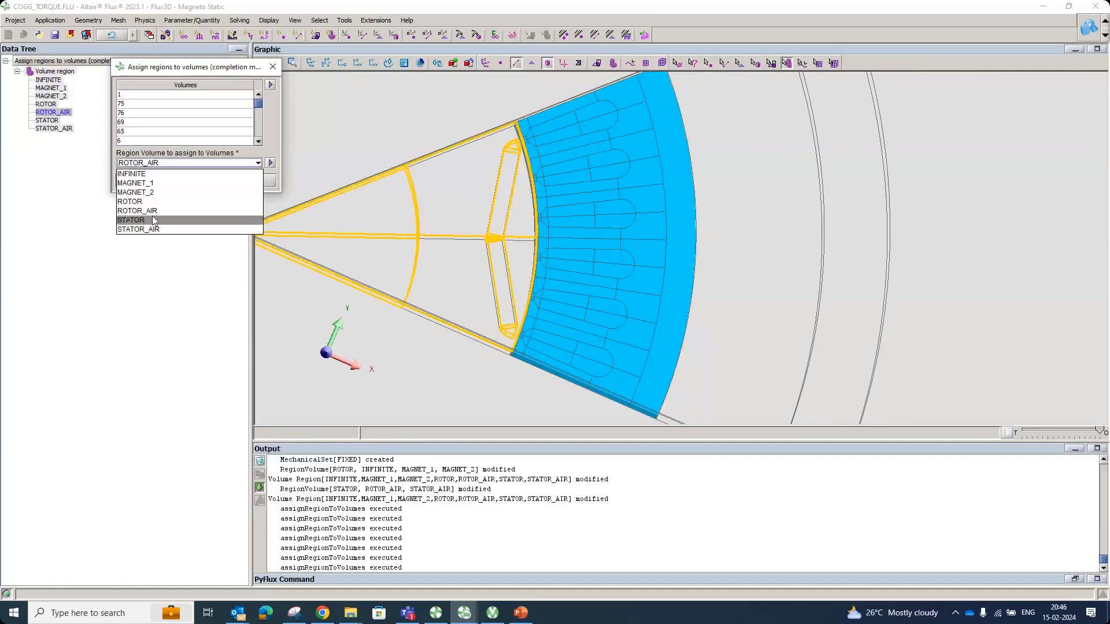
pyautogui.click(139, 220)
pyautogui.click(152, 179)
# Assign the ROTOR_AIR region to air-gap volume 100 on the rotor side.
pyautogui.moveTo(705, 284); pyautogui.dragTo(564, 241, button='middle')
pyautogui.click(503, 220)
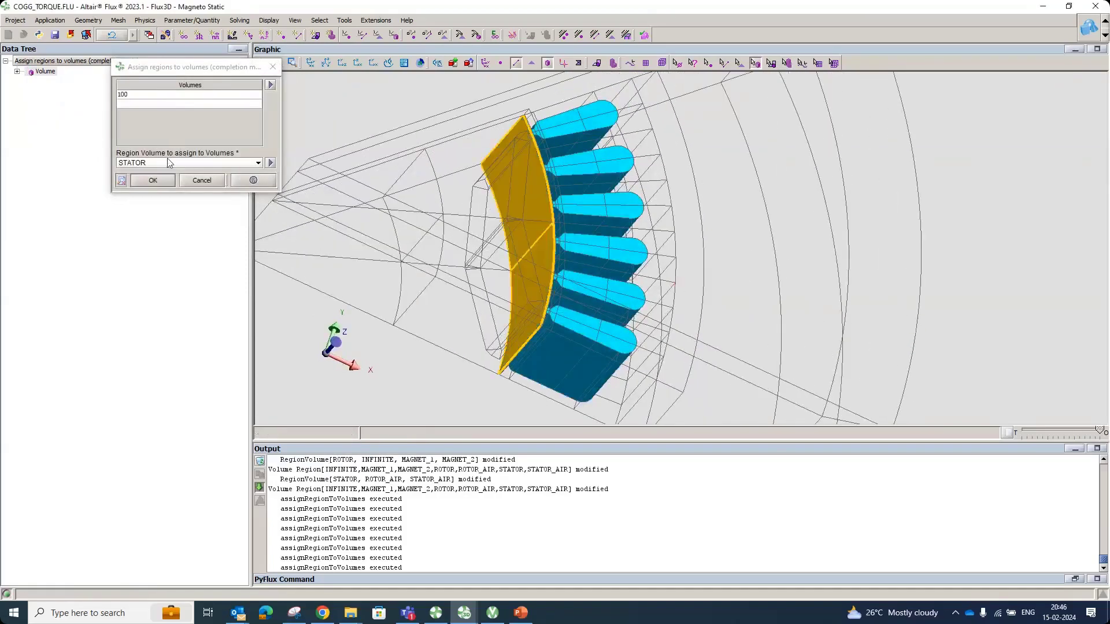
pyautogui.click(257, 162)
pyautogui.click(139, 211)
pyautogui.click(159, 184)
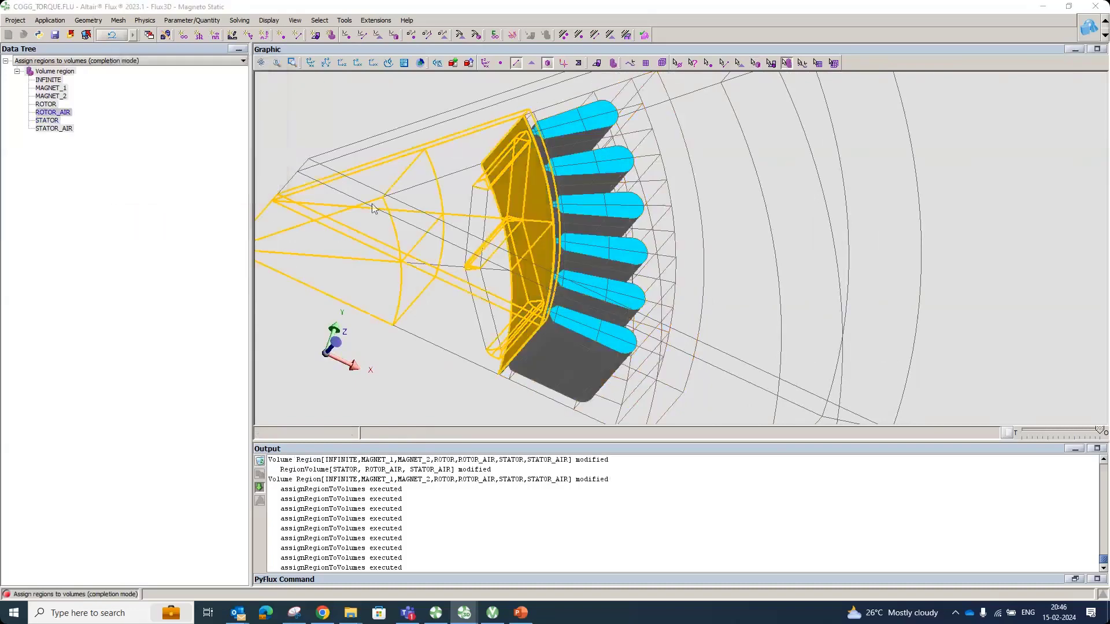
# Assign the STATOR_AIR region to all remaining unassigned volumes, covering the slots and the stator side of the air gap.
pyautogui.moveTo(529, 230); pyautogui.dragTo(484, 269, button='middle')
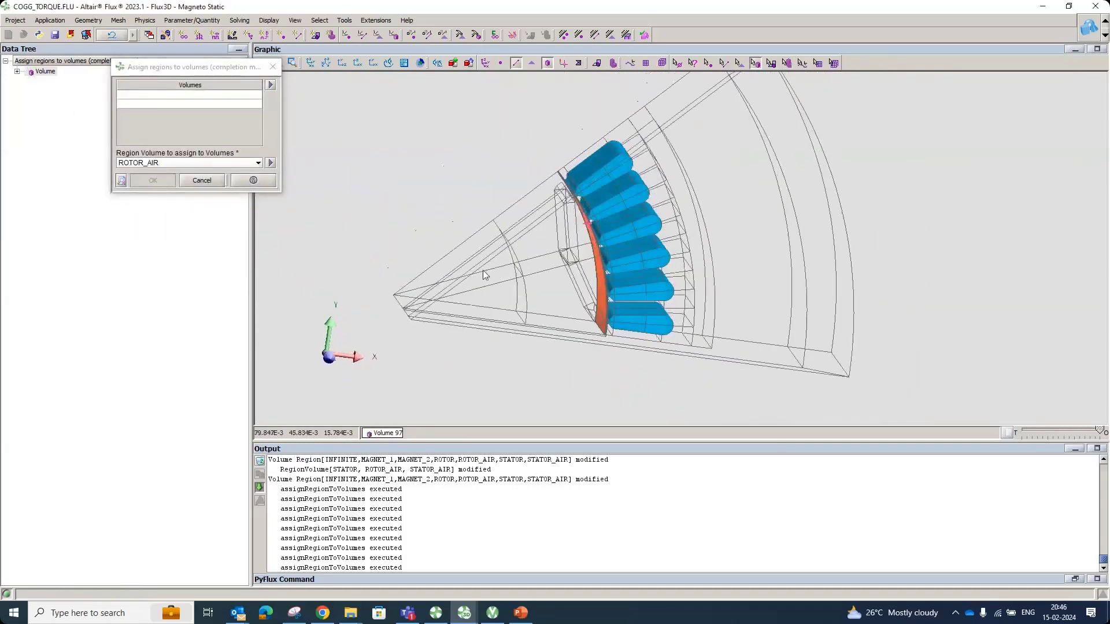
pyautogui.click(274, 86)
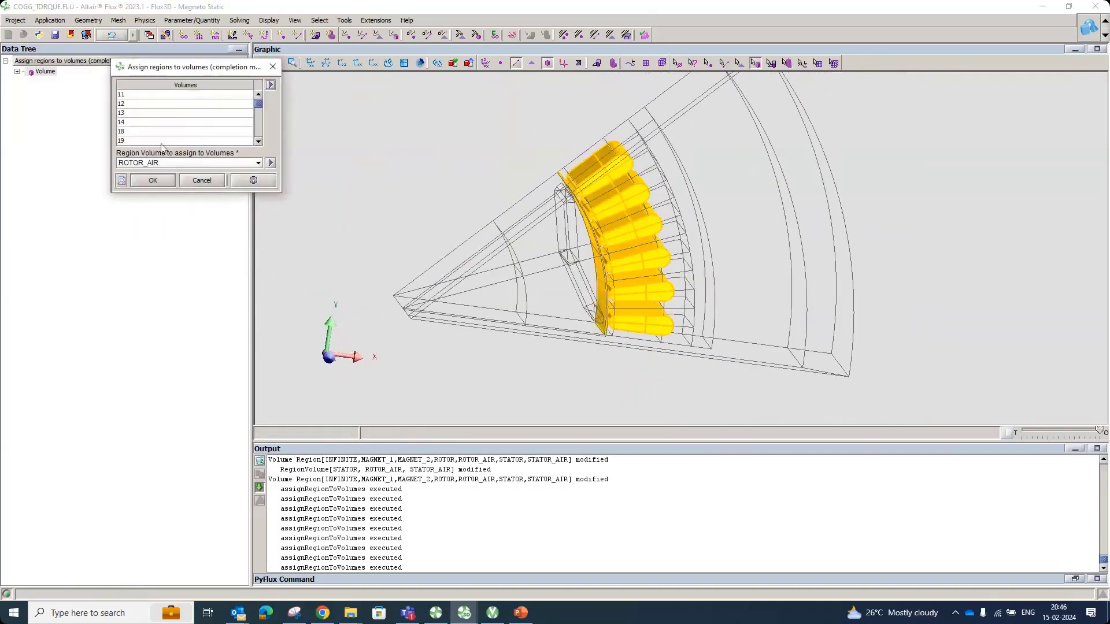
pyautogui.click(158, 162)
pyautogui.click(149, 230)
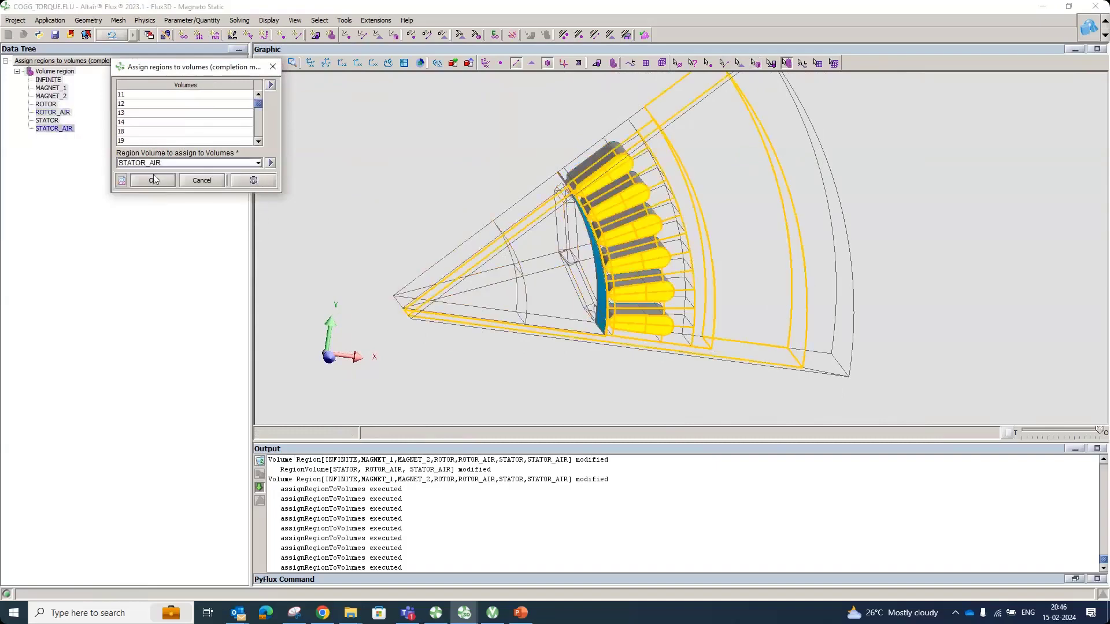
pyautogui.click(155, 181)
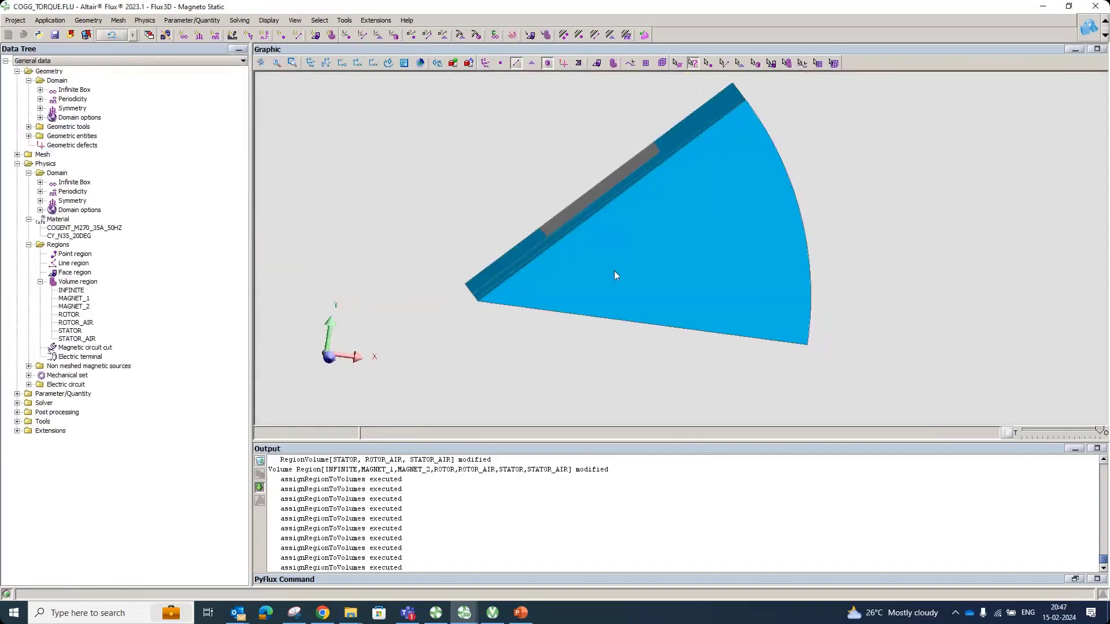
# Examine the motor sector from the side and from below to check the region assignment of its volumes.
pyautogui.moveTo(614, 275); pyautogui.dragTo(461, 206, button='middle')
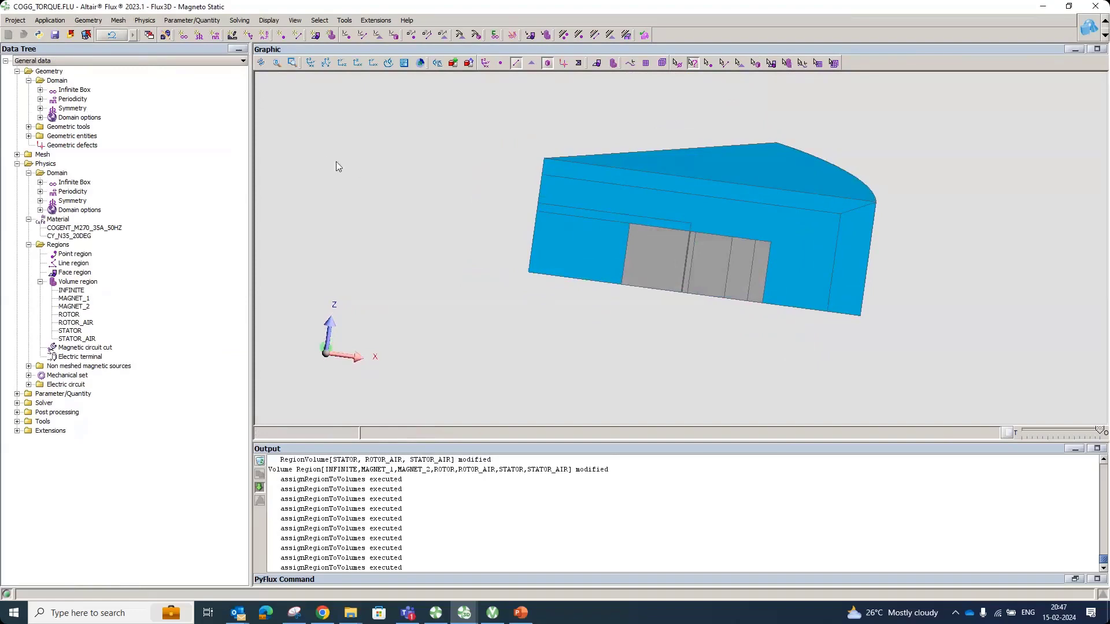
pyautogui.scroll(3, 335, 161)
pyautogui.moveTo(555, 279); pyautogui.dragTo(503, 308, button='right')
pyautogui.moveTo(583, 312); pyautogui.dragTo(595, 215)
pyautogui.moveTo(618, 237); pyautogui.dragTo(640, 286, button='right')
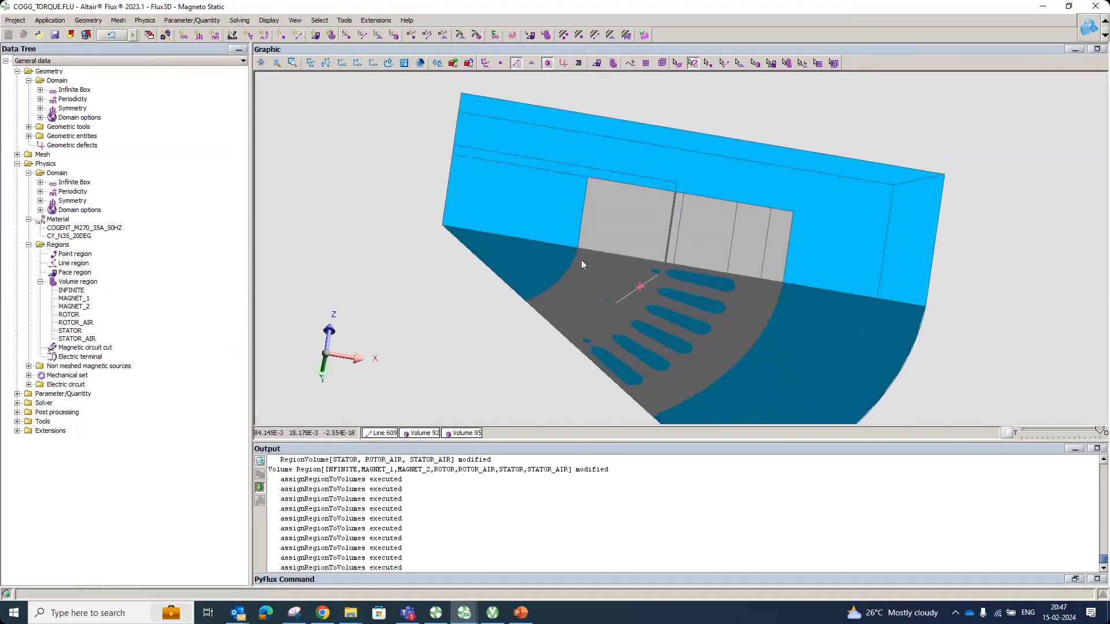
pyautogui.moveTo(582, 261); pyautogui.dragTo(391, 144, button='middle')
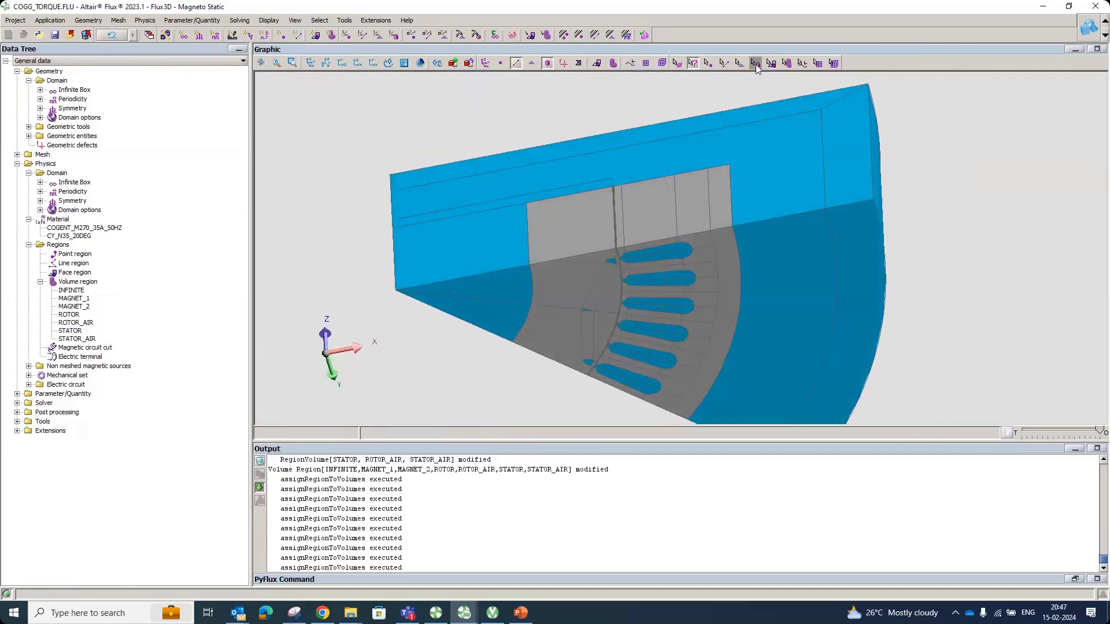
pyautogui.moveTo(632, 208); pyautogui.dragTo(658, 208, button='right')
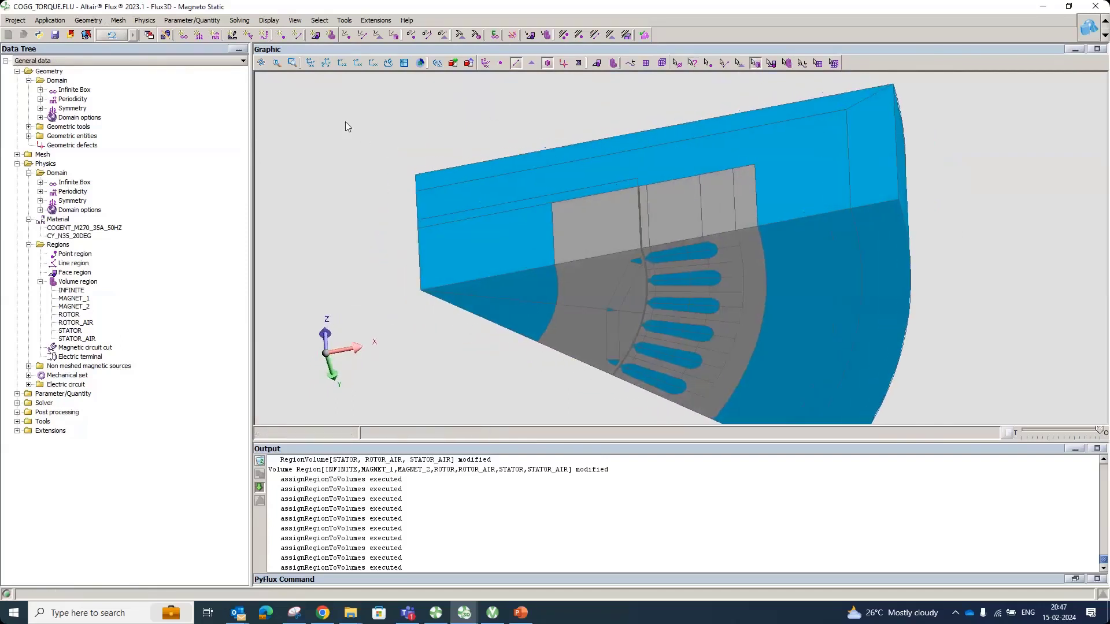
pyautogui.moveTo(606, 225)
pyautogui.mouseDown(button='middle')
pyautogui.moveTo(631, 191)
pyautogui.moveTo(681, 275)
pyautogui.moveTo(668, 277)
pyautogui.mouseUp(button='middle')
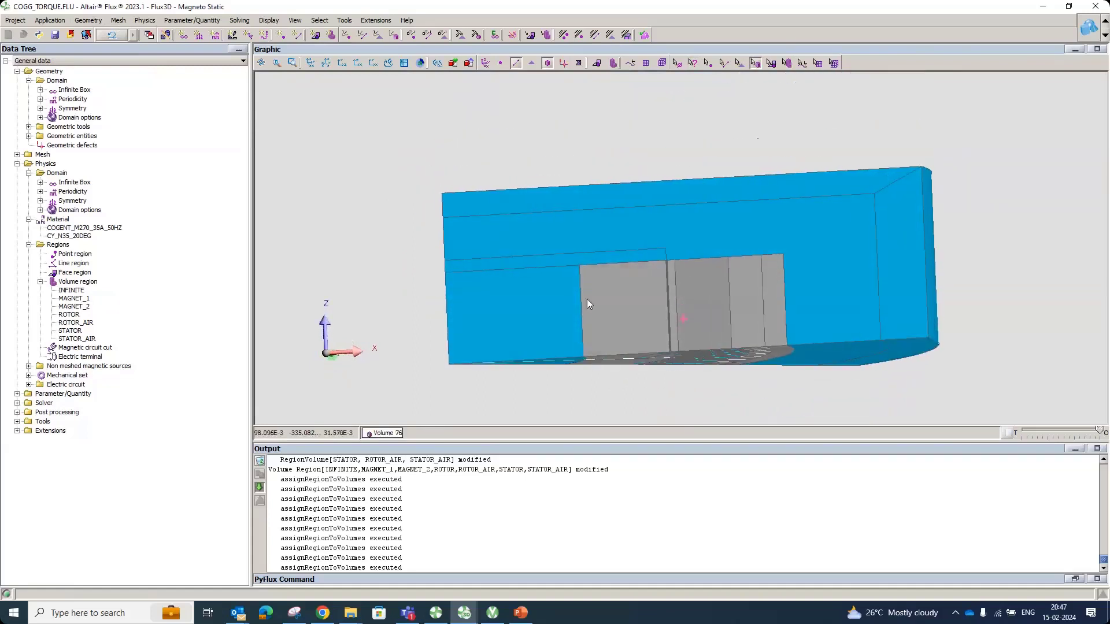
# Select by base surface 419 the volumes spanning the motor's stack height, without the outer air and infinite volumes, and open them for editing.
pyautogui.rightClick(302, 94)
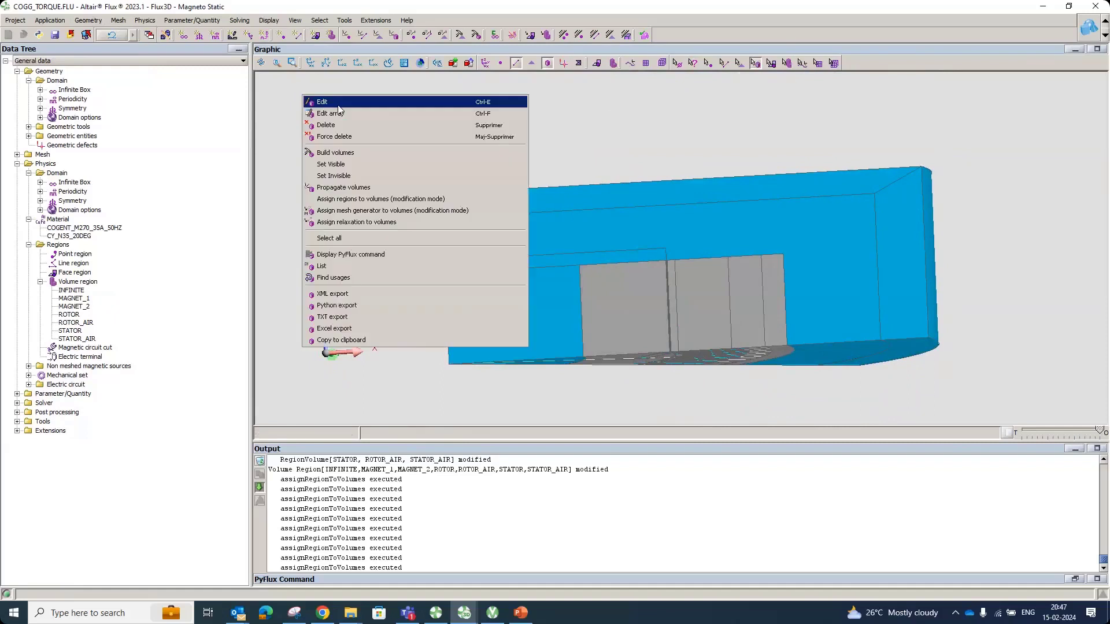
pyautogui.click(338, 106)
pyautogui.click(272, 84)
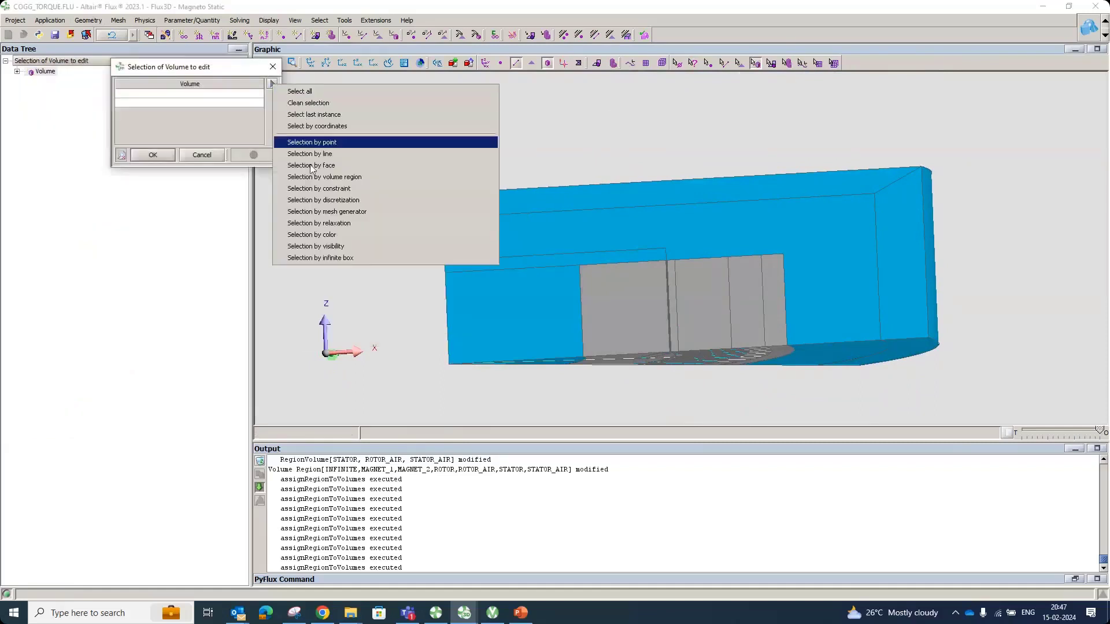
pyautogui.click(311, 167)
pyautogui.click(354, 85)
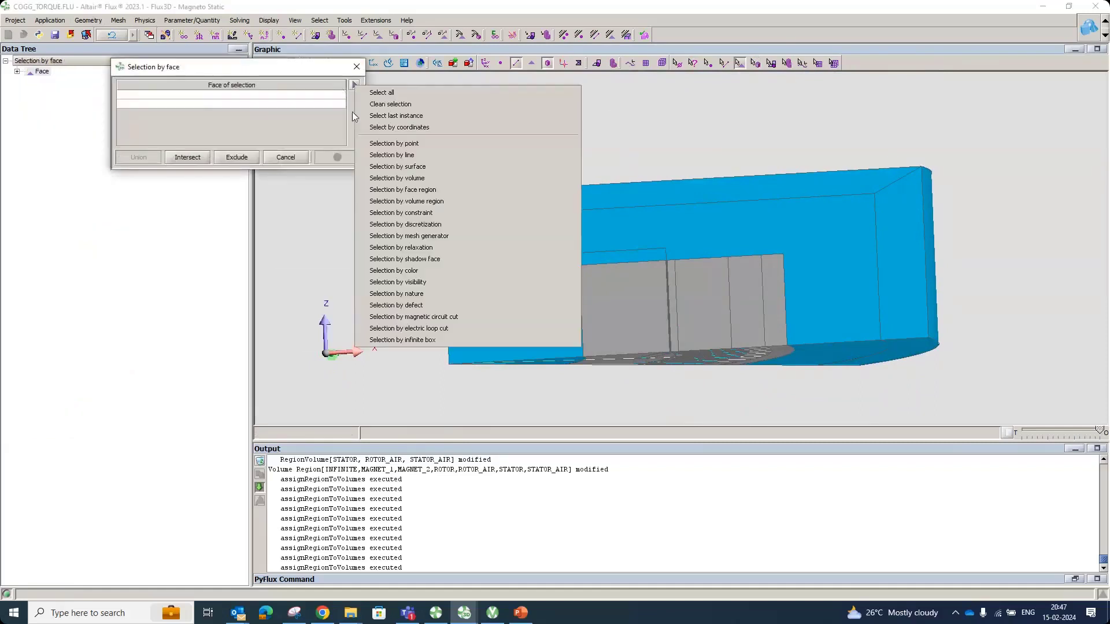
pyautogui.click(390, 167)
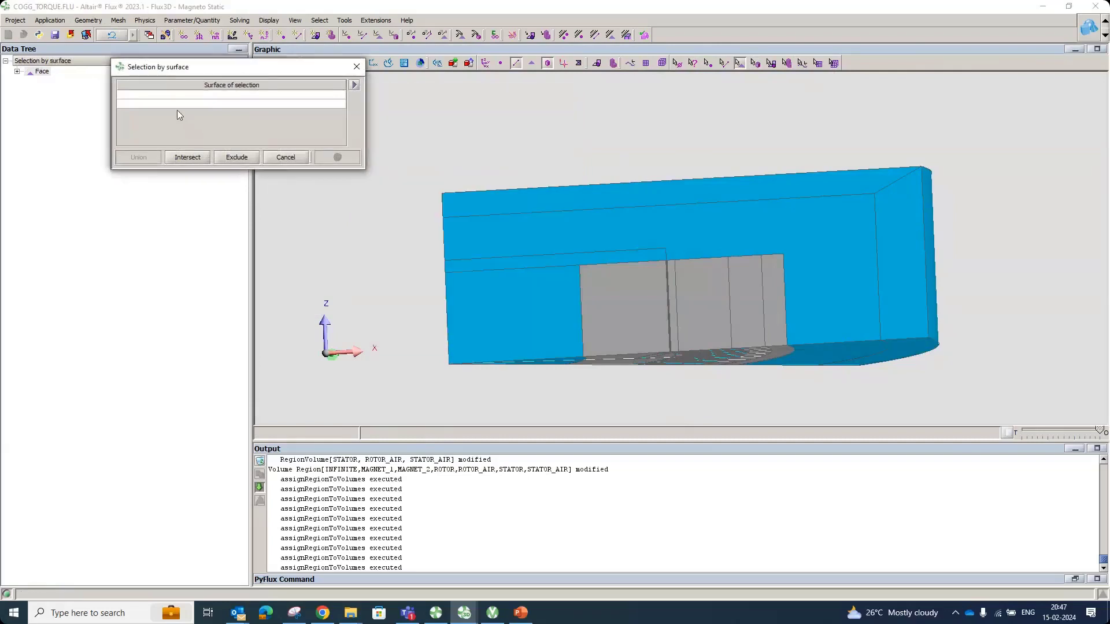
pyautogui.moveTo(605, 336); pyautogui.dragTo(603, 291)
pyautogui.click(579, 276)
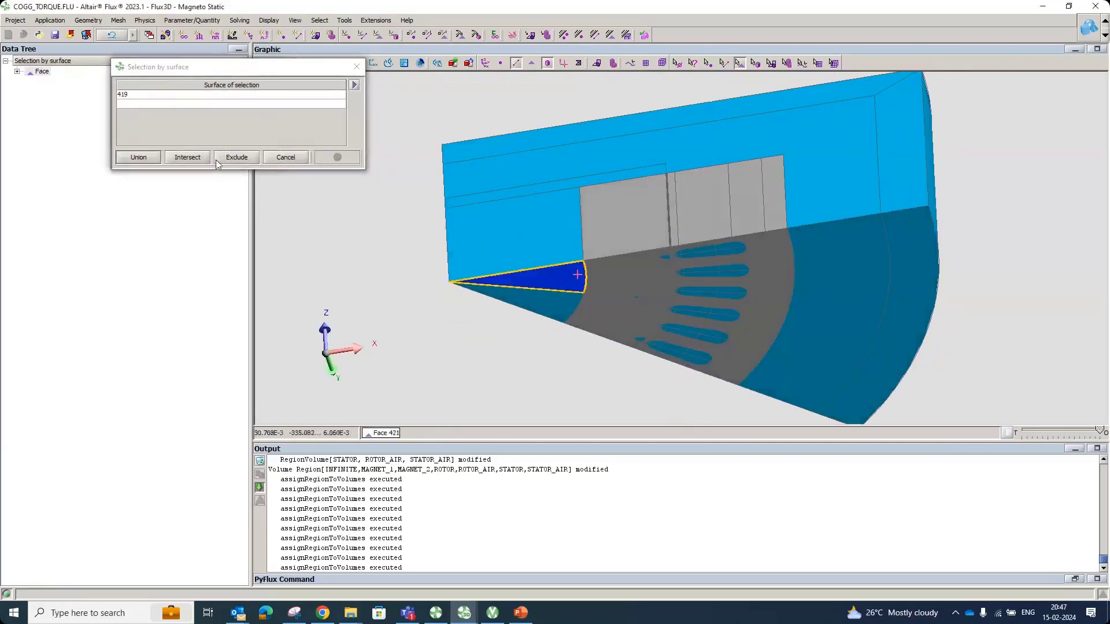
pyautogui.click(148, 161)
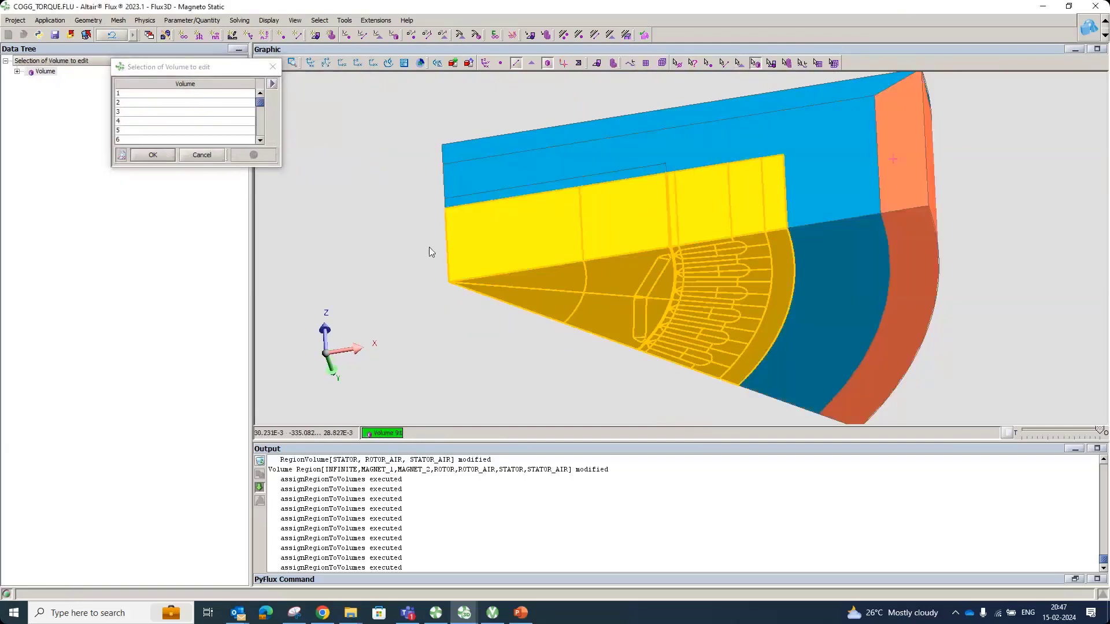
pyautogui.click(146, 155)
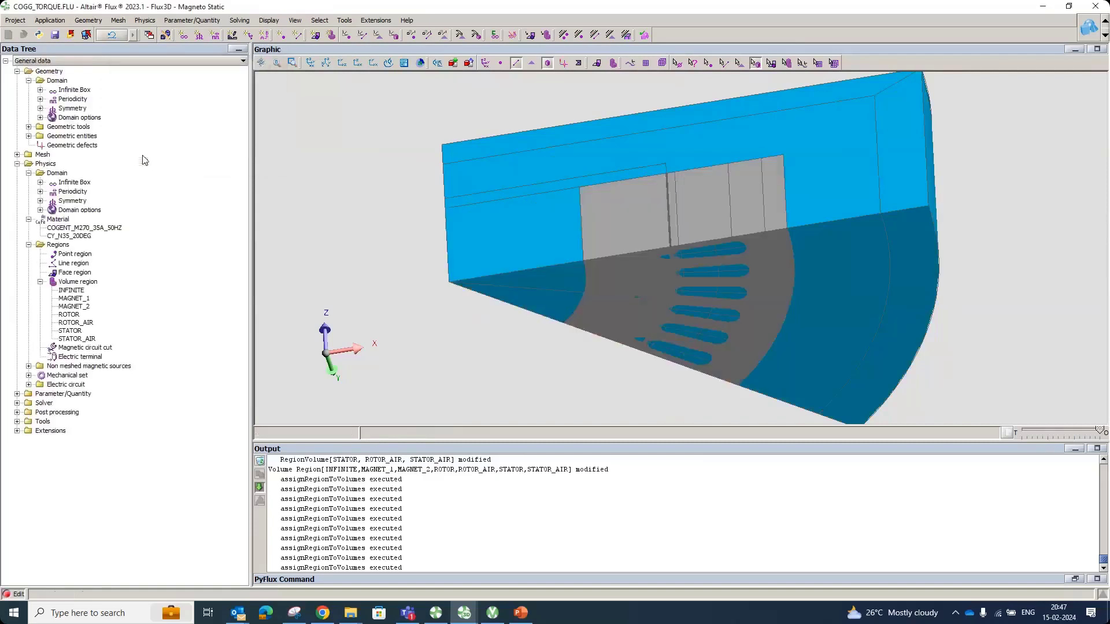
# Define a new mesh generator named EXT_MESH of type Extrusion for the selected volumes.
pyautogui.click(162, 87)
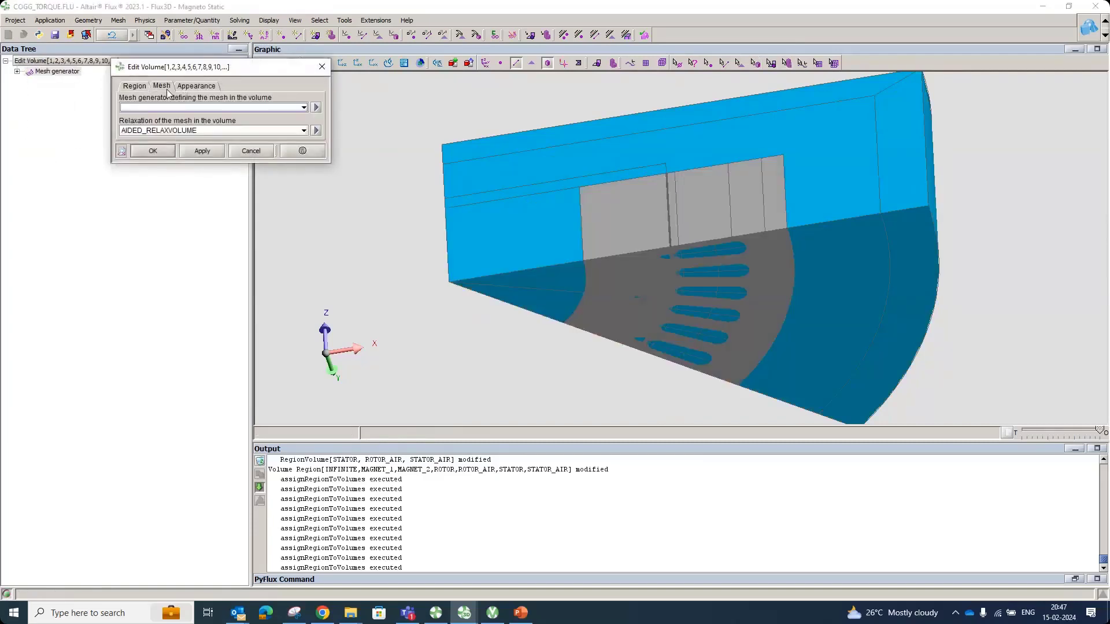
pyautogui.click(234, 108)
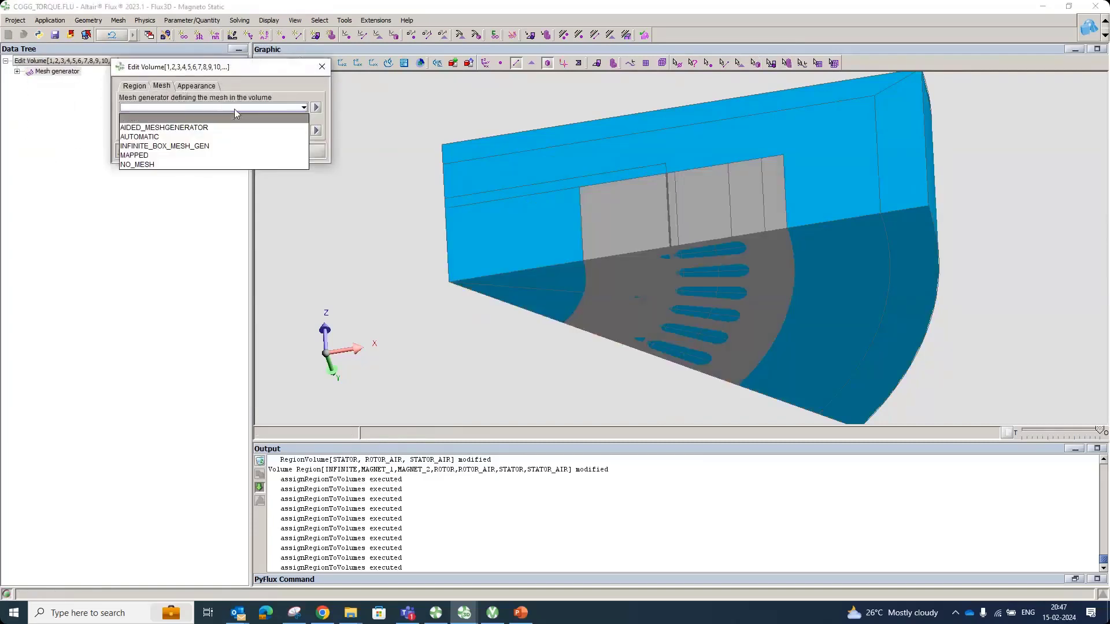
pyautogui.click(315, 108)
pyautogui.click(316, 108)
pyautogui.write('EXT_MESH')
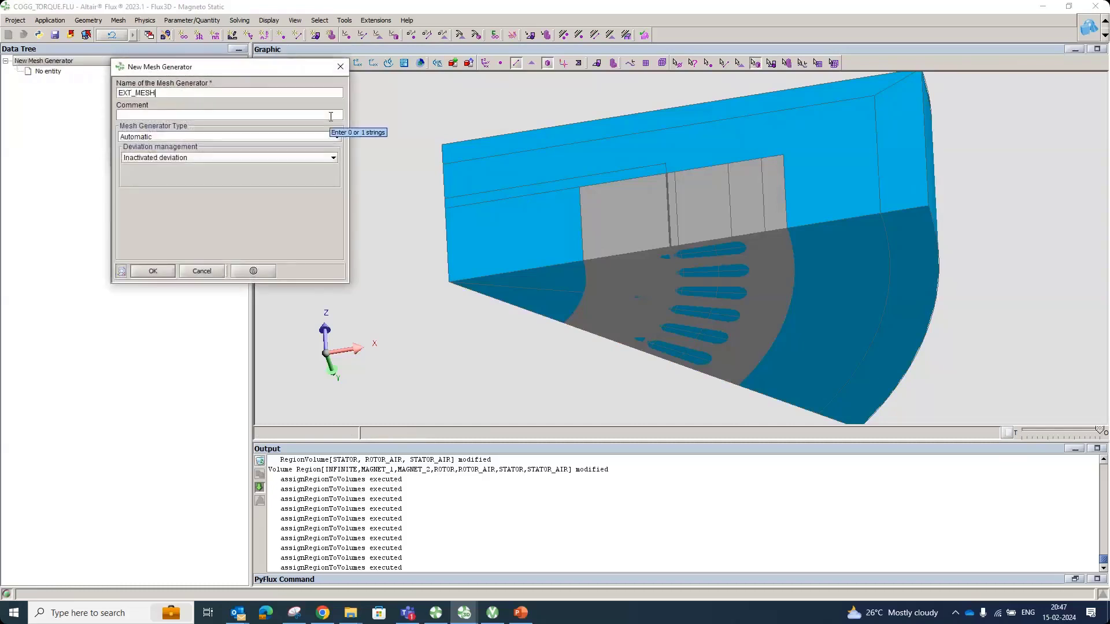
pyautogui.click(179, 137)
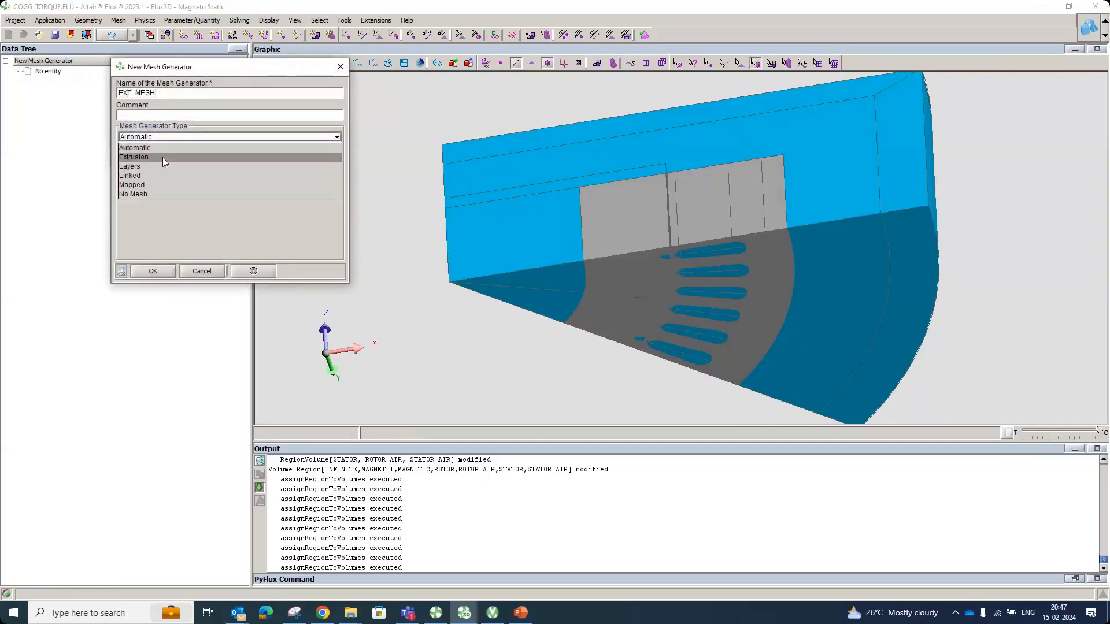
pyautogui.click(162, 157)
# Create translation vector Z_HEIGHT in XYZ1 with components 0, 0, 37.5 for EXT_MESH and apply the mesh generator to the selected volumes.
pyautogui.click(334, 158)
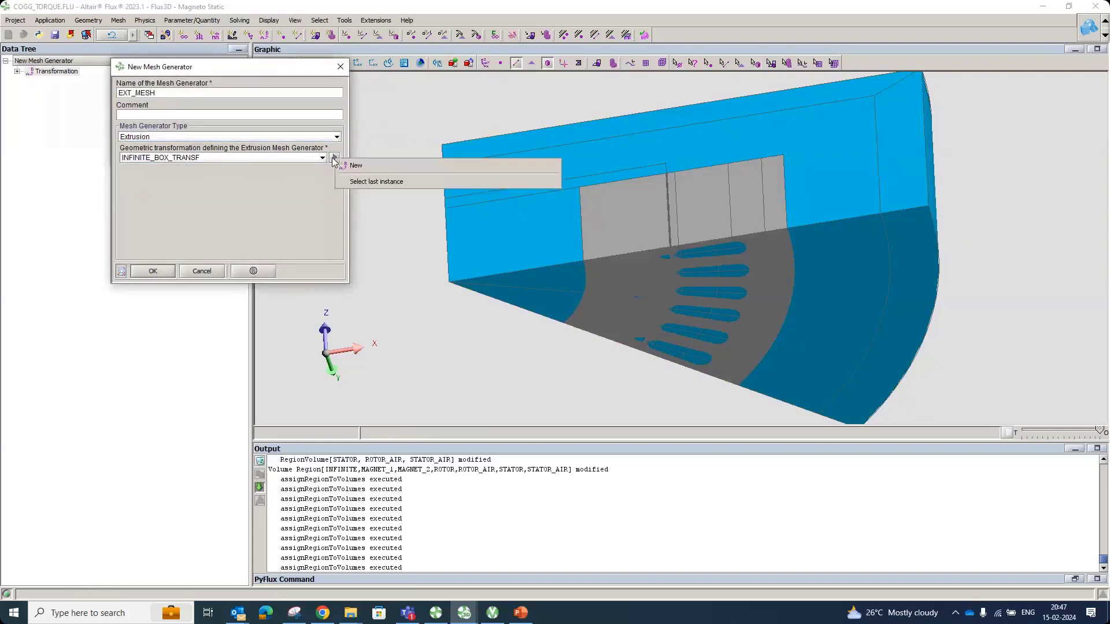
pyautogui.click(356, 167)
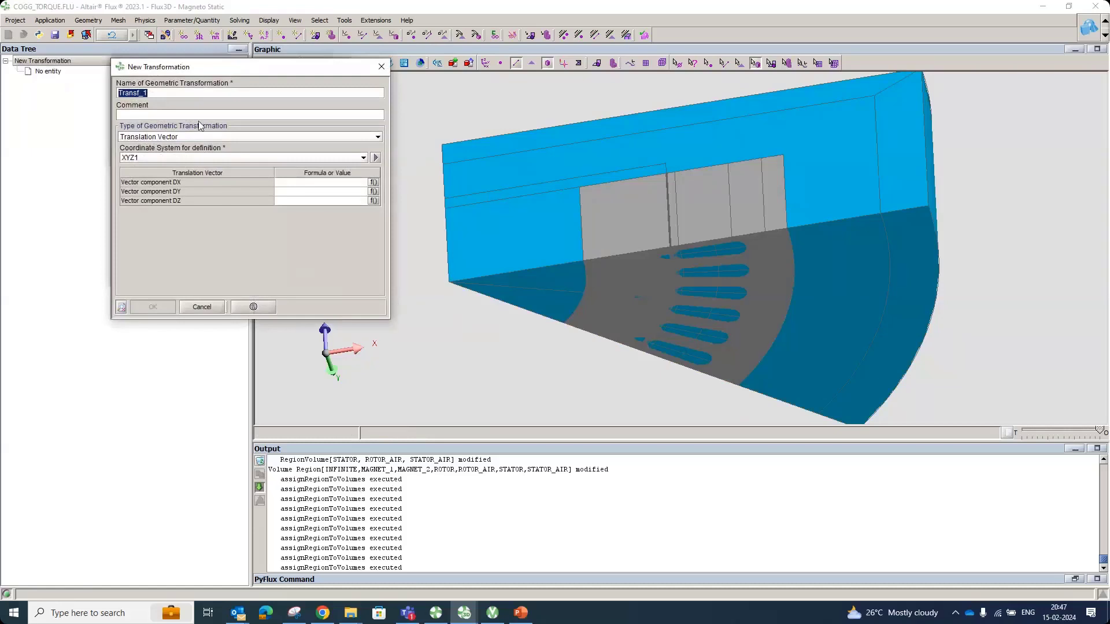
pyautogui.write('Z_HEIGHT')
pyautogui.click(300, 182)
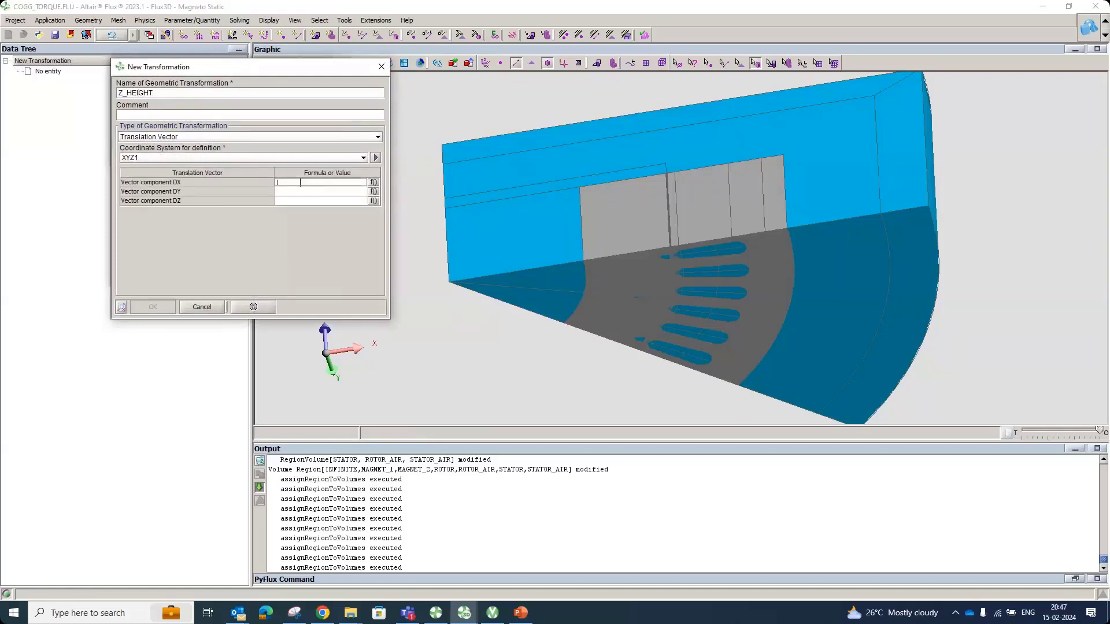
pyautogui.write('0')
pyautogui.press('Return')
pyautogui.write('0')
pyautogui.press('Return')
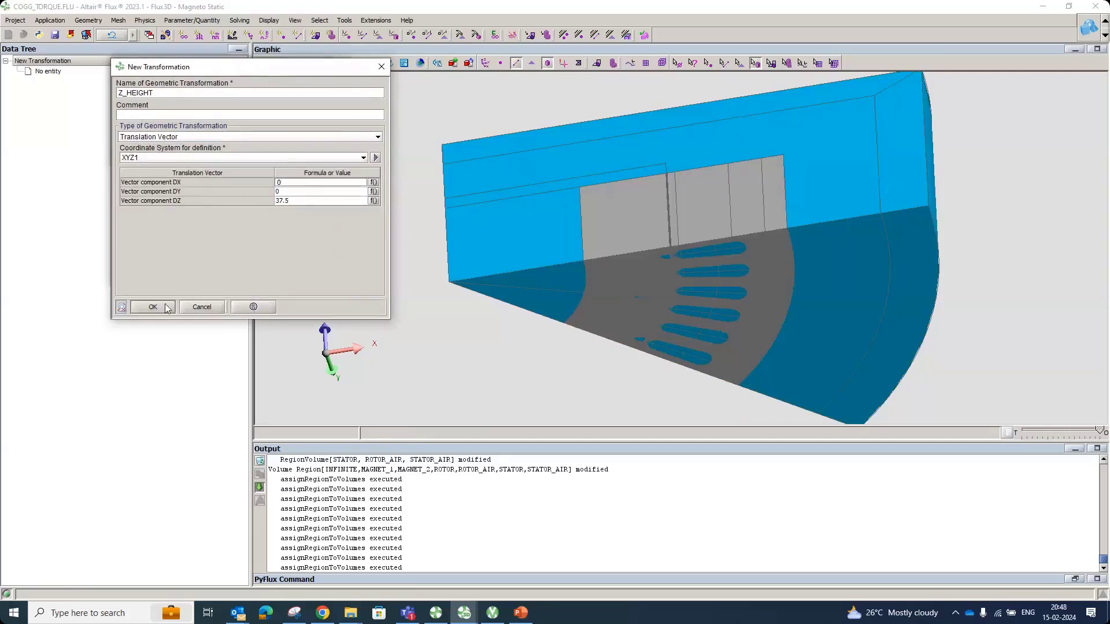
pyautogui.click(165, 304)
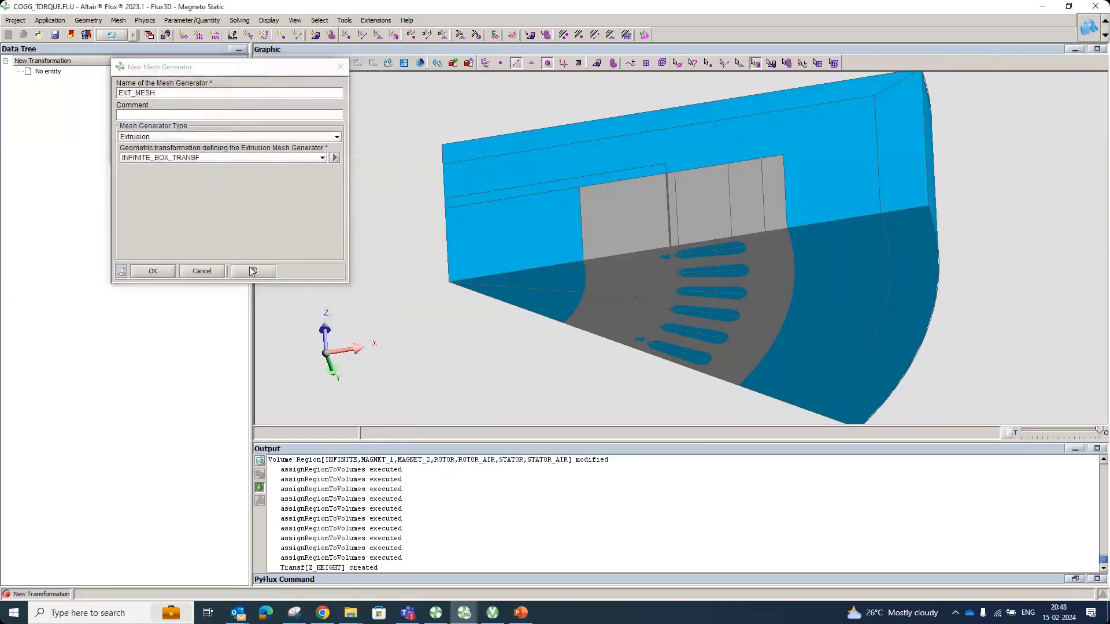
pyautogui.click(156, 271)
pyautogui.click(152, 151)
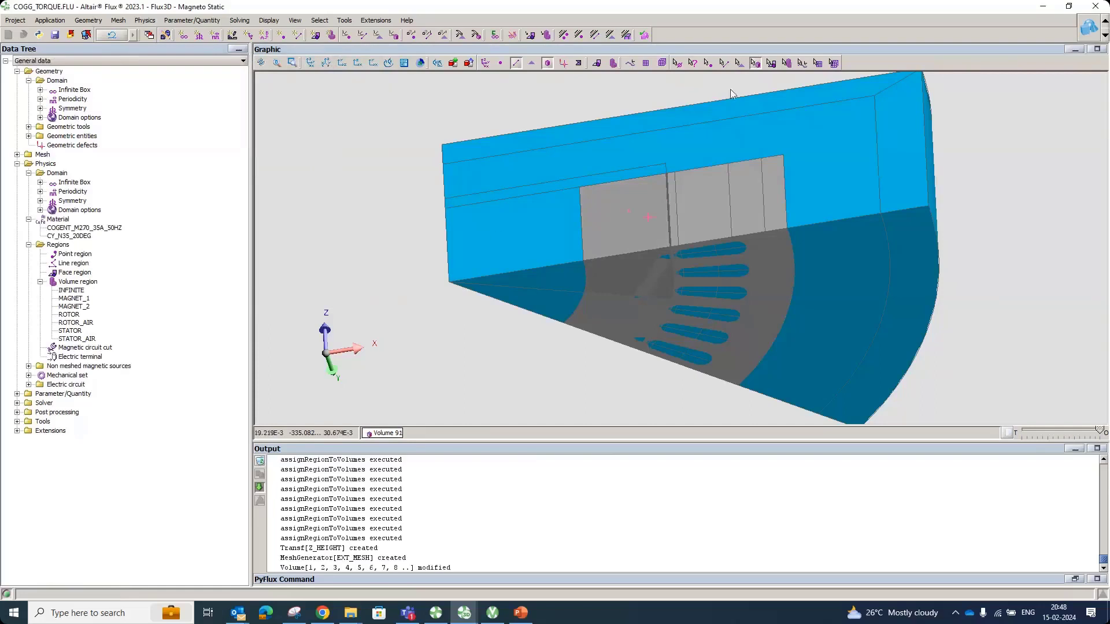
# Create mesh line MeshLine_1 of type Arithmetic with 5 segments and assign it to the stack-height line on the sector's rotation axis.
pyautogui.click(724, 62)
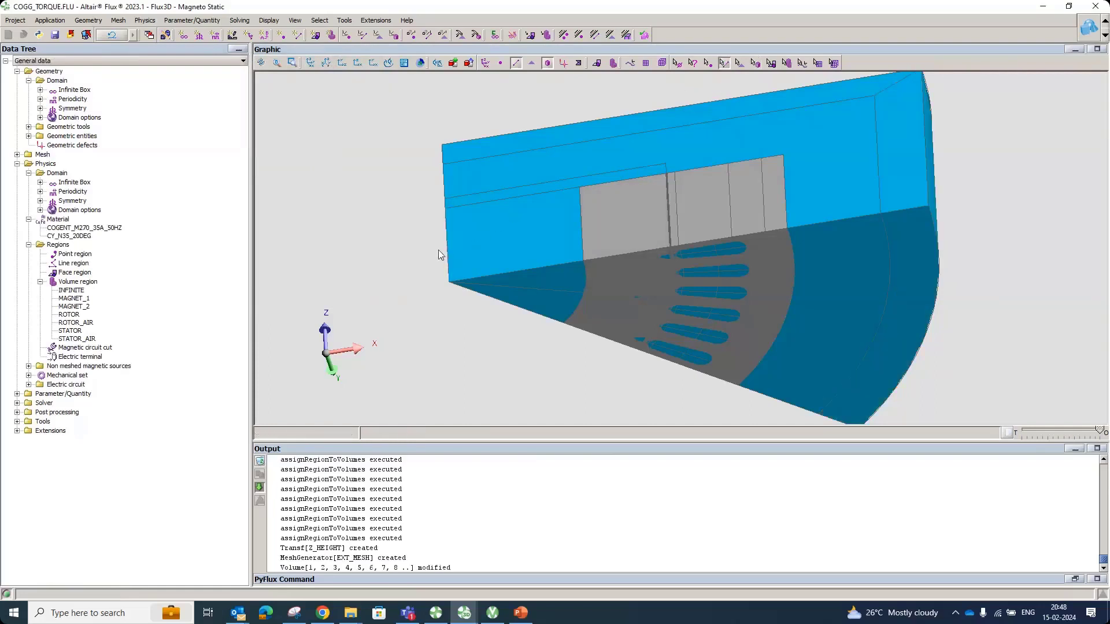
pyautogui.click(444, 252)
pyautogui.rightClick(433, 240)
pyautogui.click(458, 249)
pyautogui.click(359, 96)
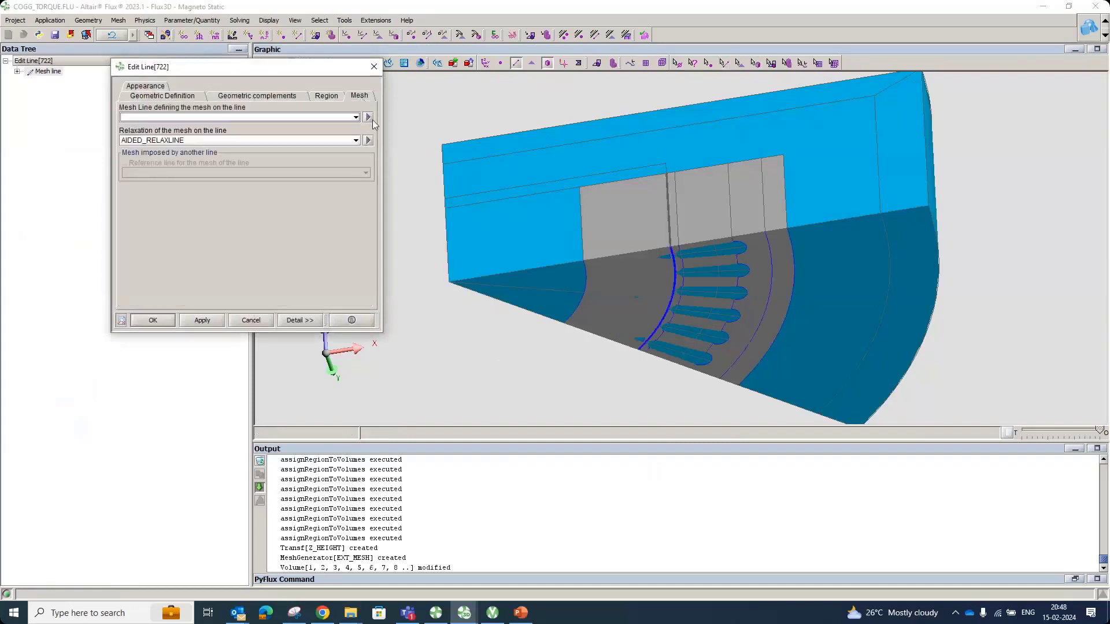
pyautogui.click(368, 117)
pyautogui.click(398, 130)
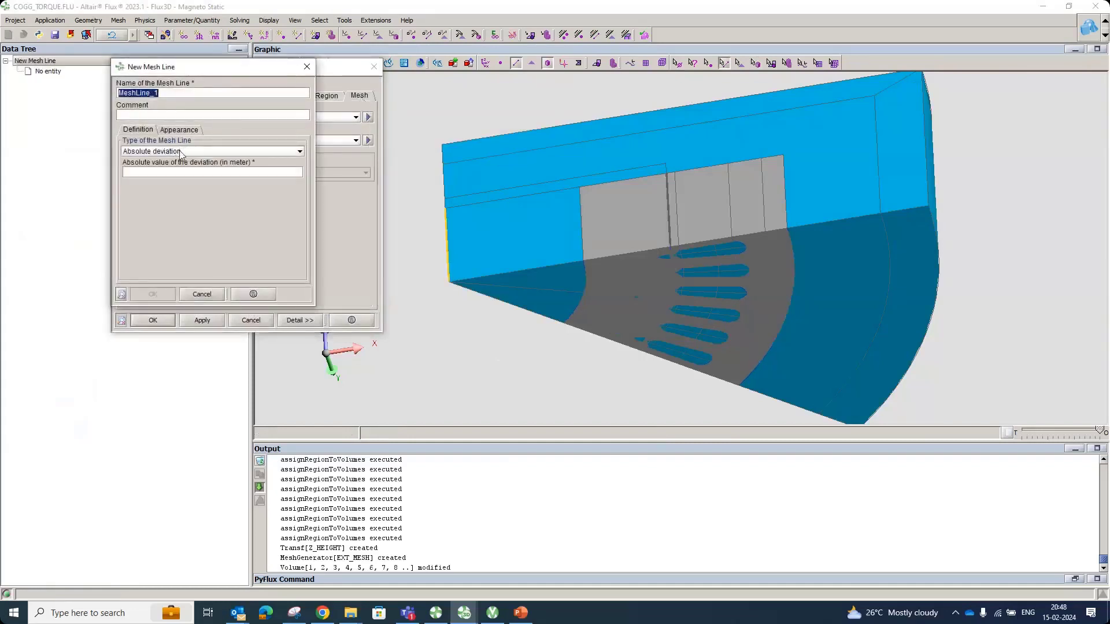
pyautogui.click(181, 152)
pyautogui.click(172, 165)
pyautogui.click(169, 171)
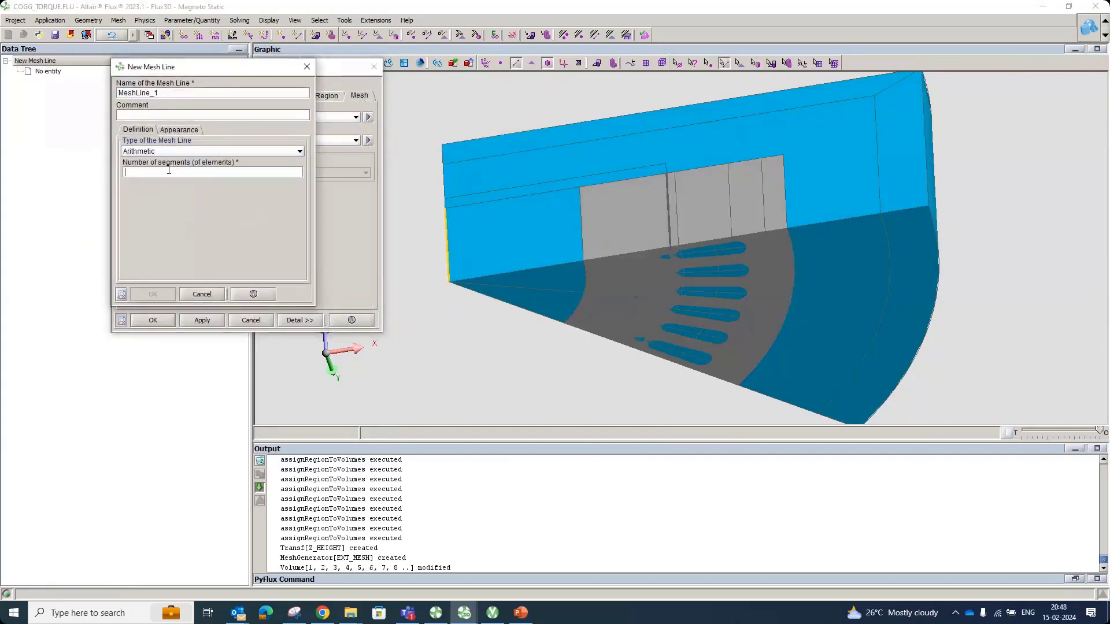
pyautogui.write('5')
pyautogui.click(151, 295)
pyautogui.click(152, 320)
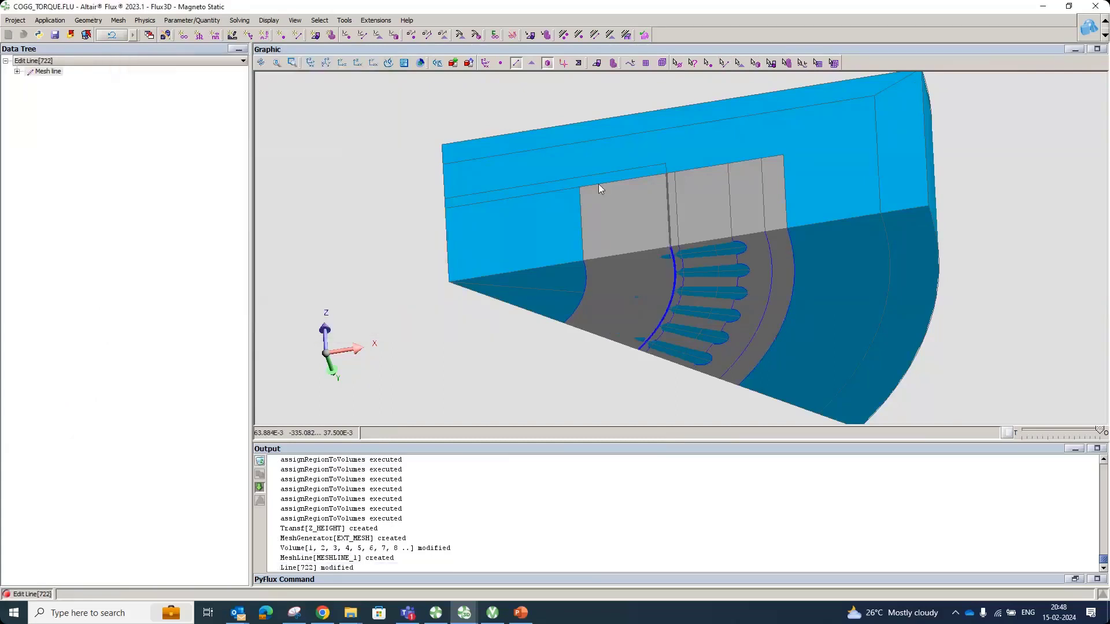
# Select the two middle air-gap arcs between rotor and stator and open their mesh settings for editing.
pyautogui.scroll(5, 656, 199)
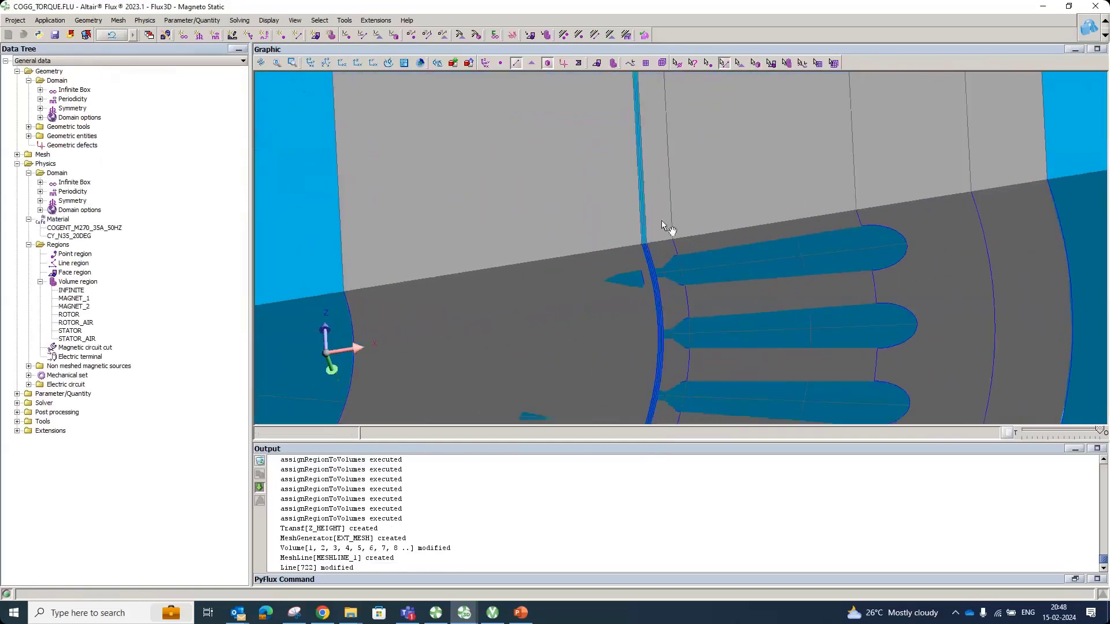
pyautogui.moveTo(661, 220); pyautogui.dragTo(614, 168)
pyautogui.scroll(3, 597, 185)
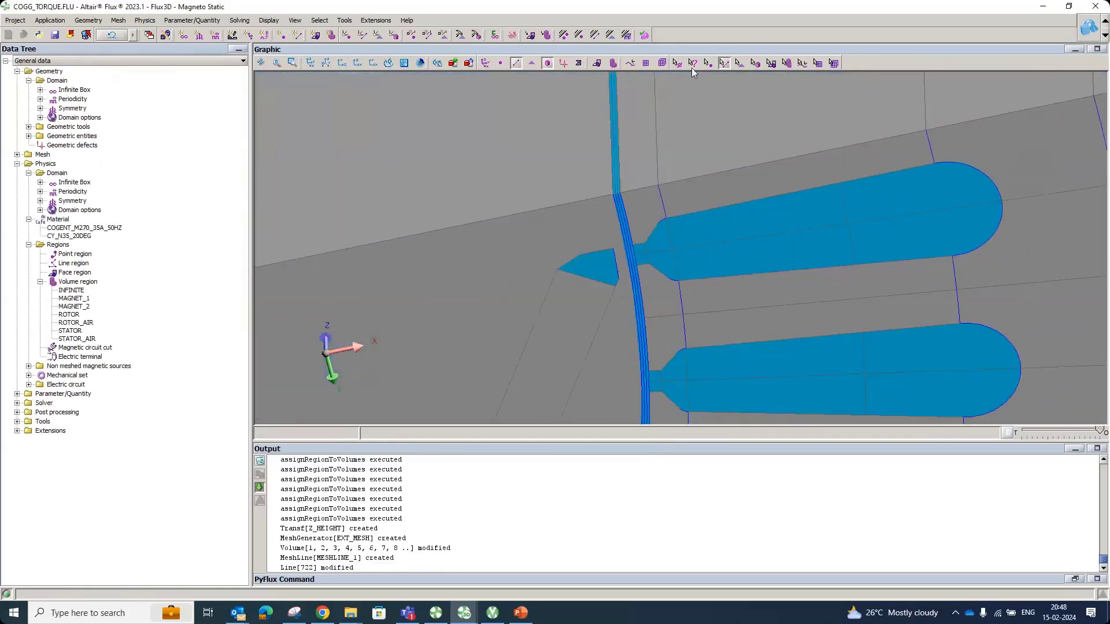
pyautogui.scroll(1, 605, 236)
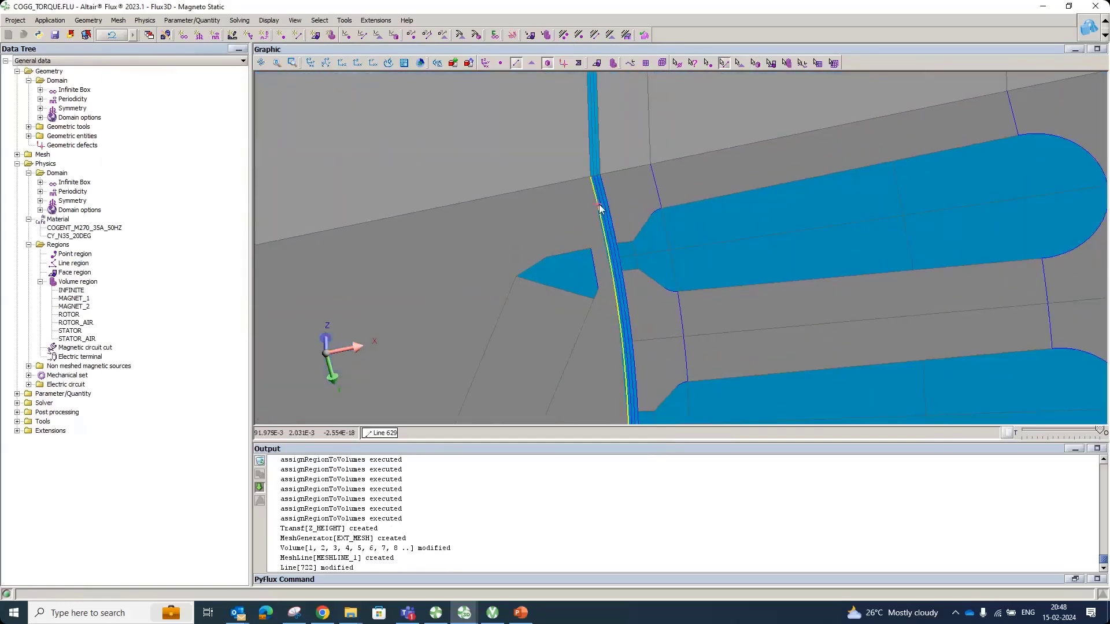
pyautogui.rightClick(604, 204)
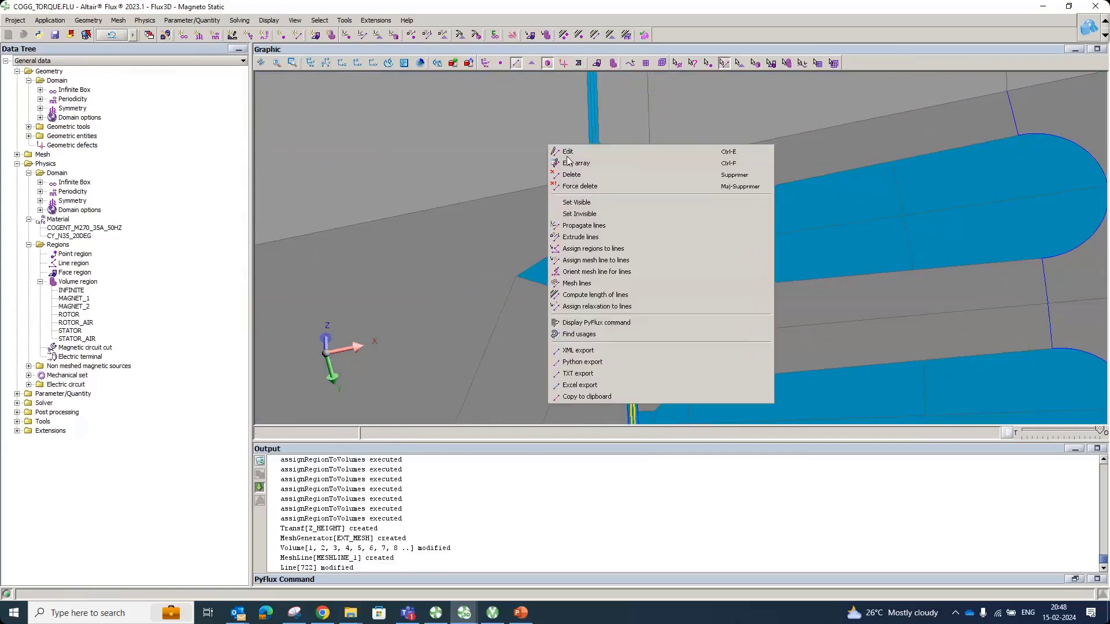
pyautogui.click(578, 159)
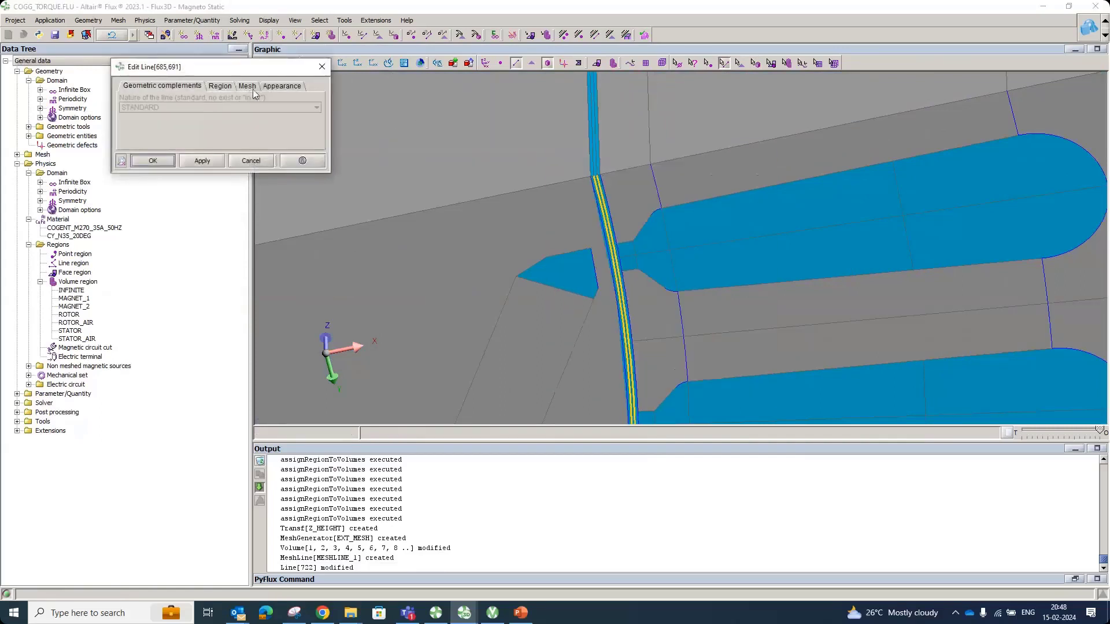
pyautogui.click(248, 87)
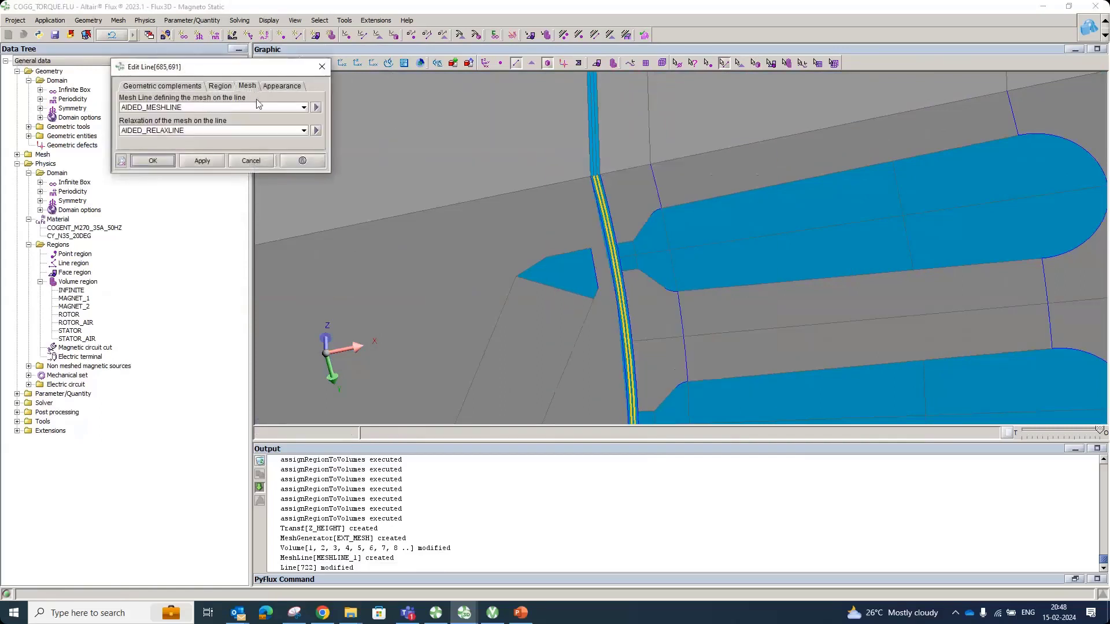
# Create mesh line MESHLINE_2 of type Arithmetic with 240 segments and assign it to the two selected air-gap arcs.
pyautogui.click(316, 108)
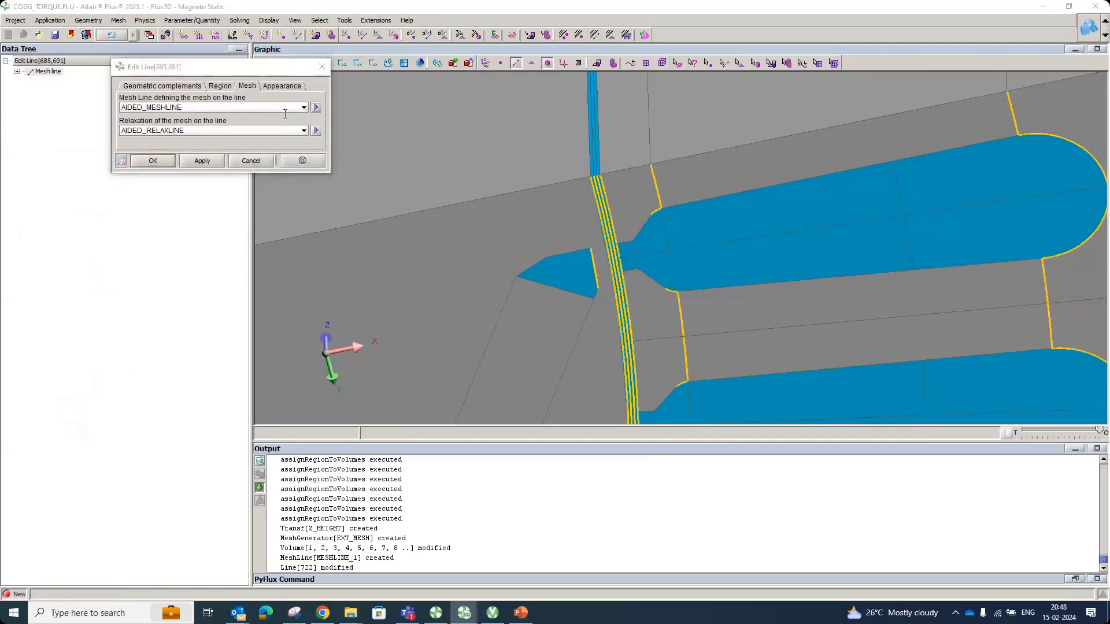
pyautogui.click(168, 151)
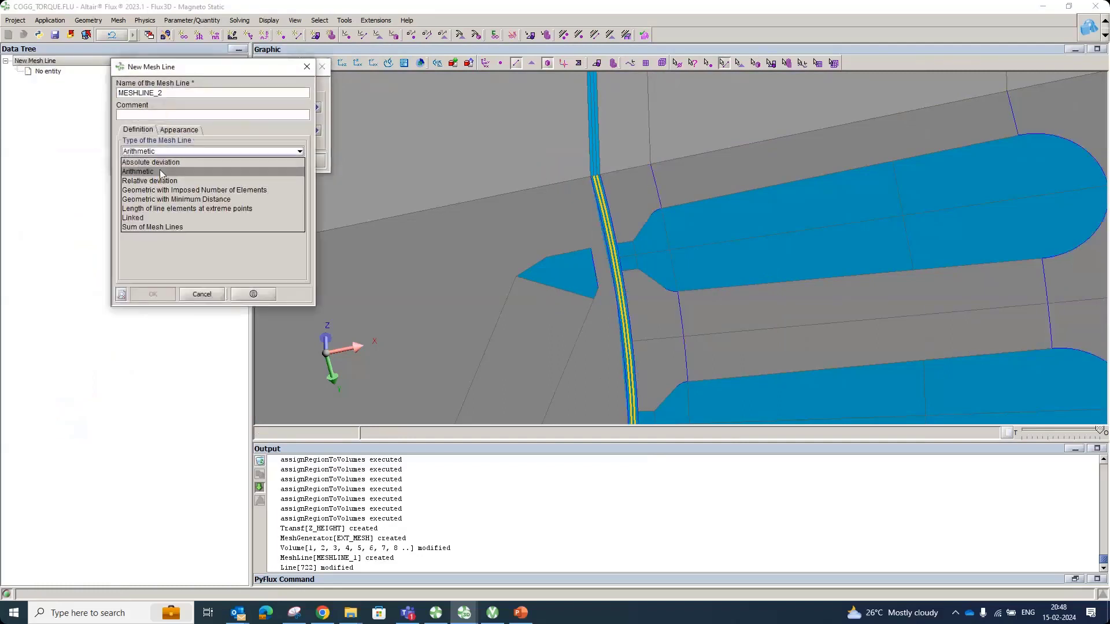
pyautogui.click(160, 168)
pyautogui.click(158, 172)
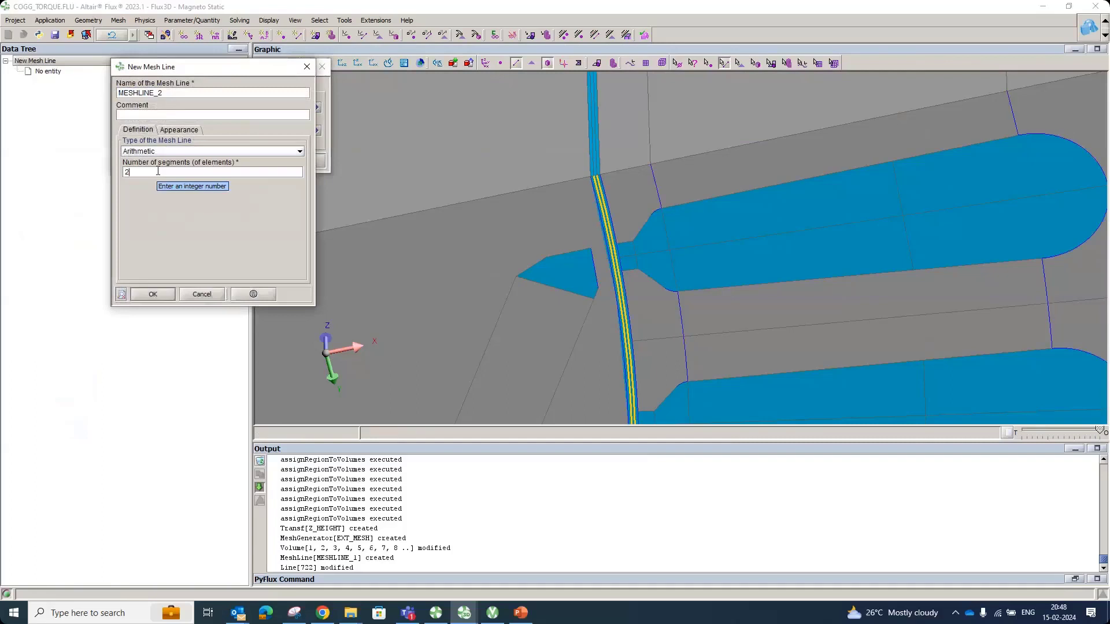
pyautogui.write('6*')
pyautogui.write('40')
pyautogui.press('BackSpace')
pyautogui.press('BackSpace')
pyautogui.press('BackSpace')
pyautogui.press('BackSpace')
pyautogui.write('240')
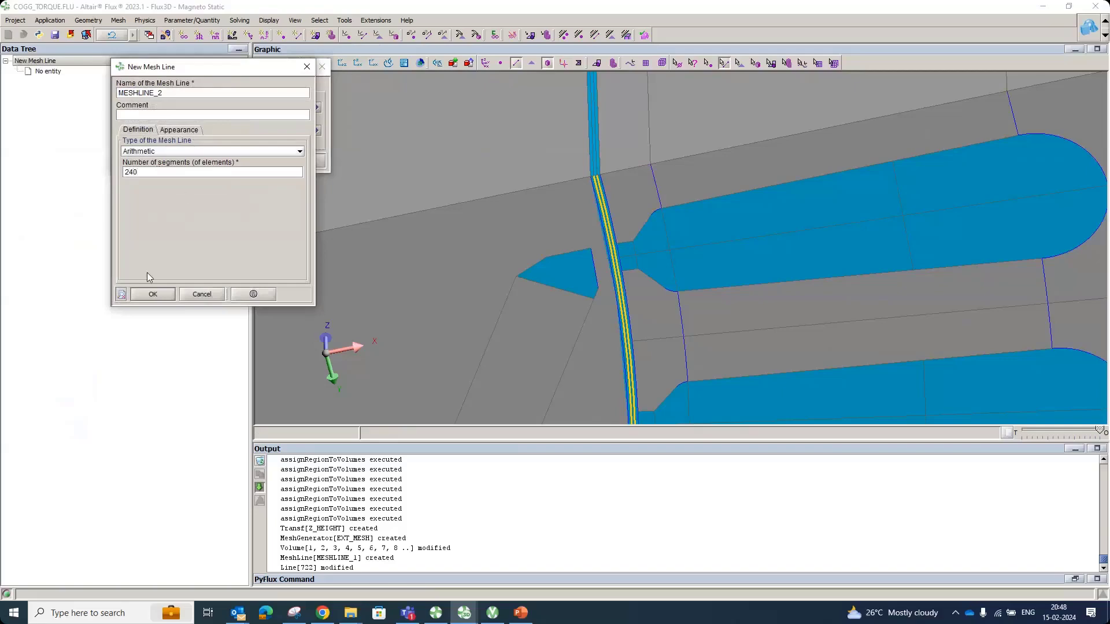
pyautogui.click(149, 295)
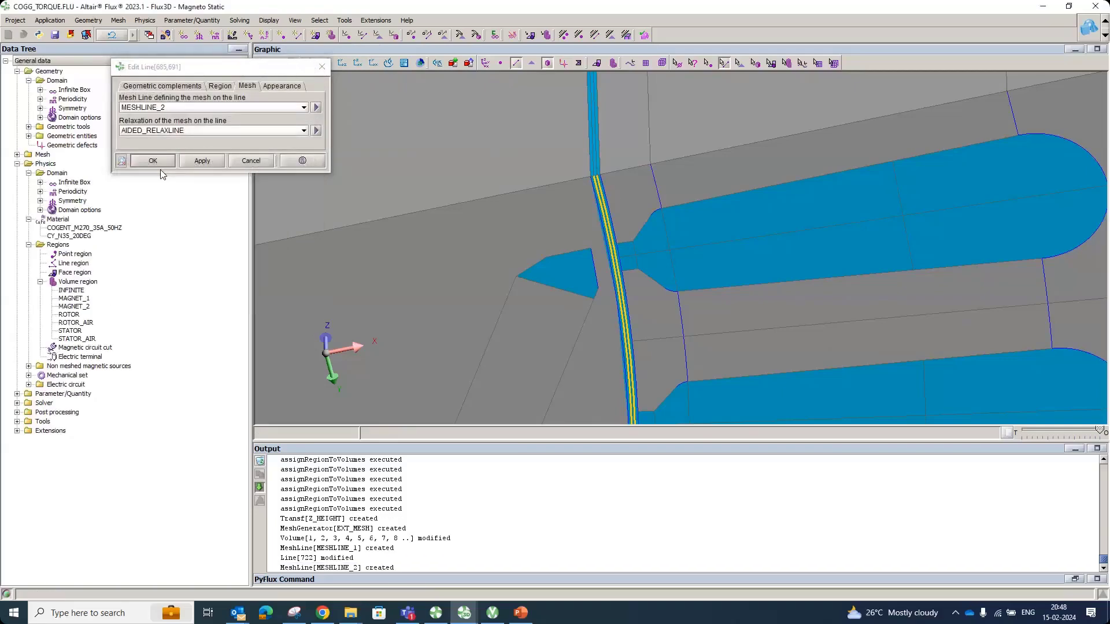
pyautogui.click(164, 164)
pyautogui.scroll(-6, 471, 215)
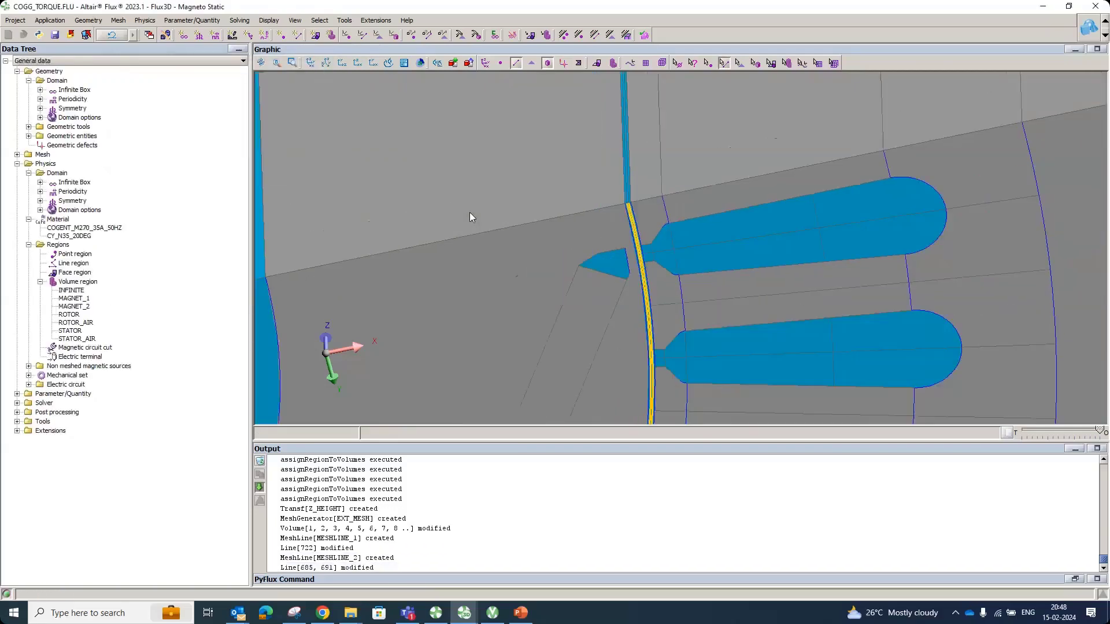
pyautogui.click(118, 20)
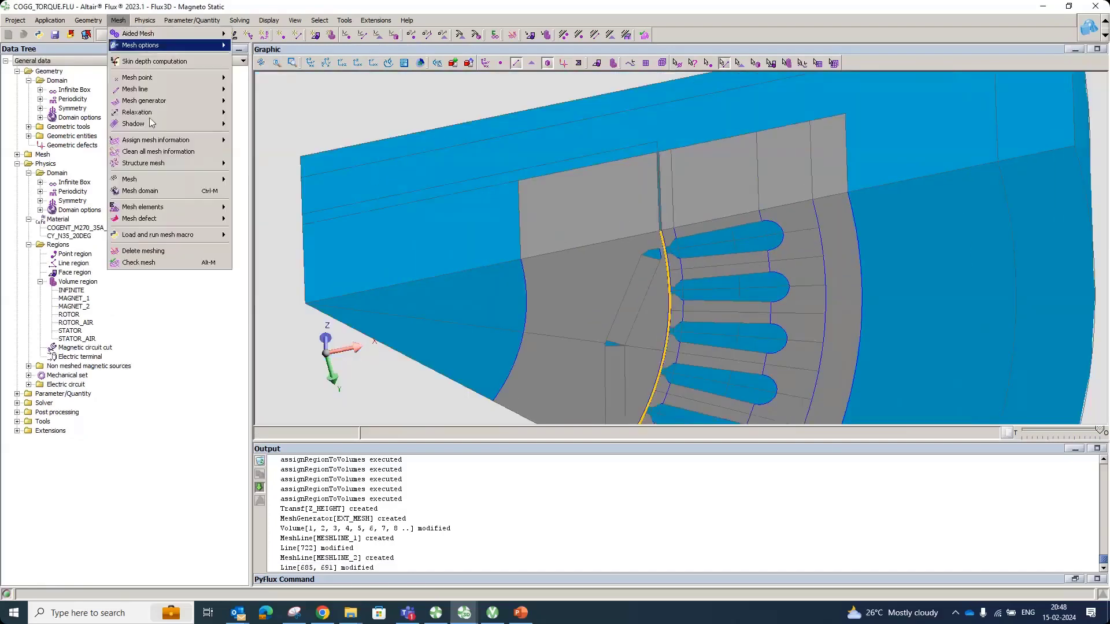
pyautogui.click(580, 192)
# Assign the MAPPED mesh generator to the thin air-gap face between the two middle arcs.
pyautogui.scroll(4, 580, 192)
pyautogui.scroll(1, 578, 189)
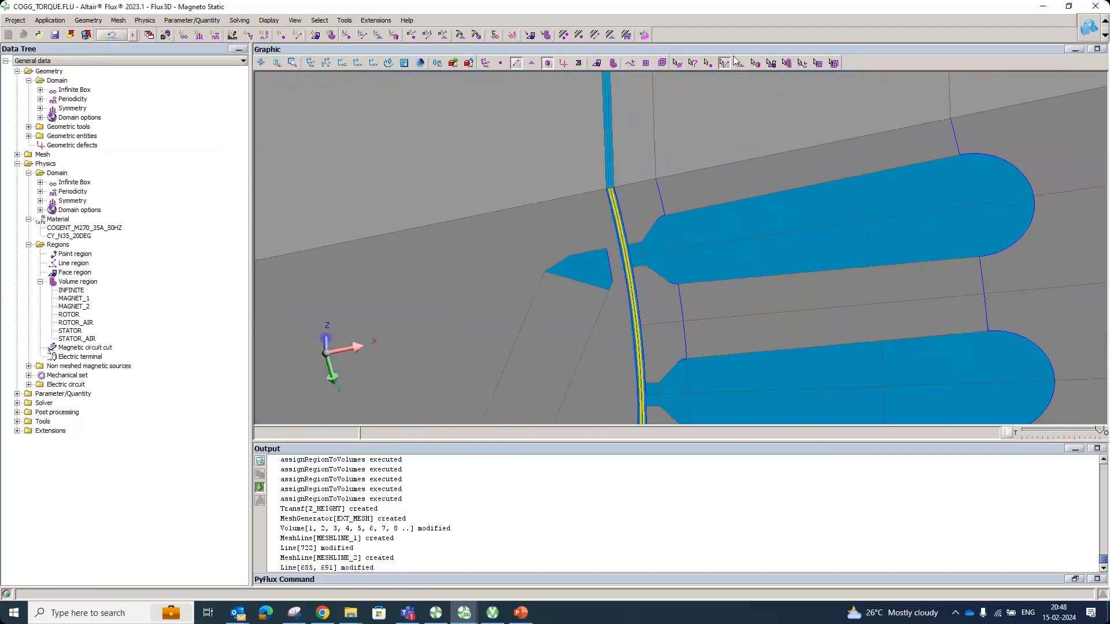
pyautogui.click(739, 63)
pyautogui.scroll(2, 665, 146)
pyautogui.scroll(2, 574, 210)
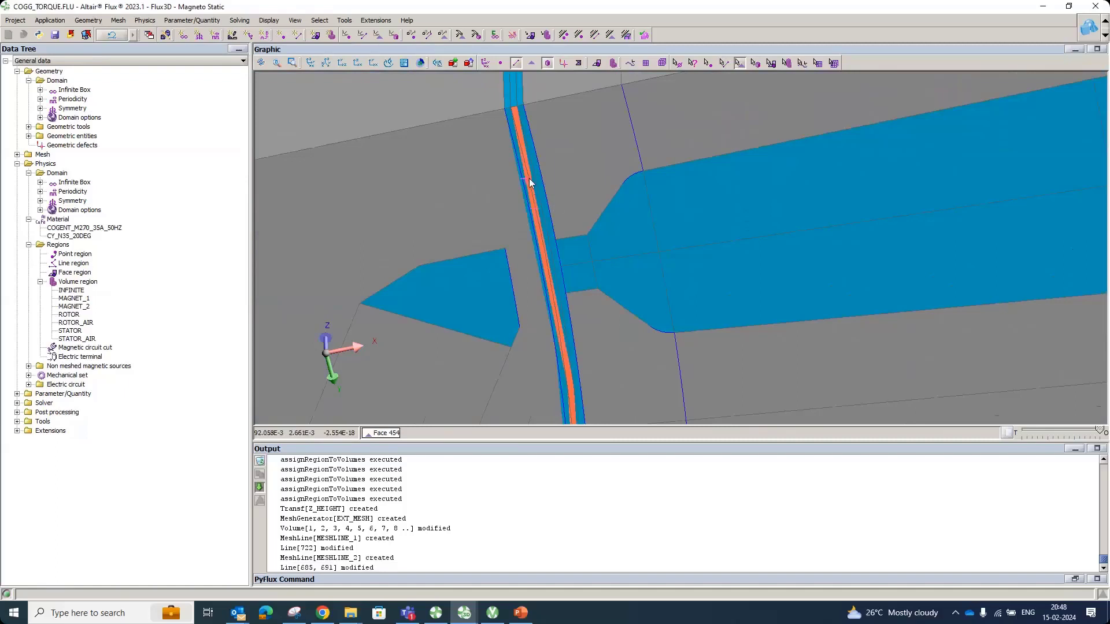
pyautogui.click(517, 116)
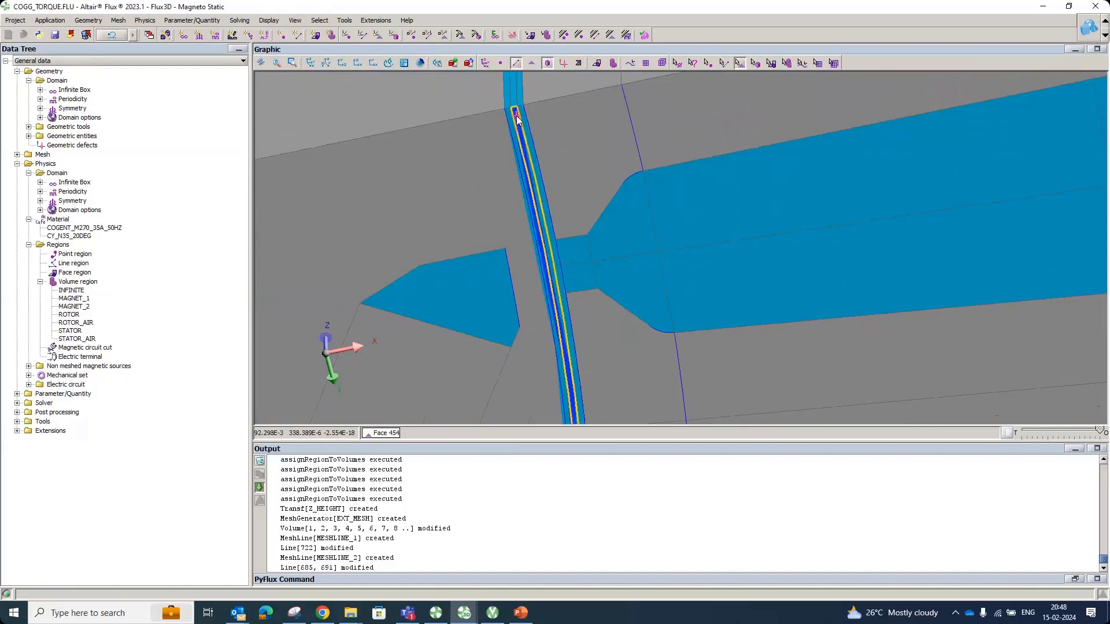
pyautogui.rightClick(518, 118)
pyautogui.click(535, 124)
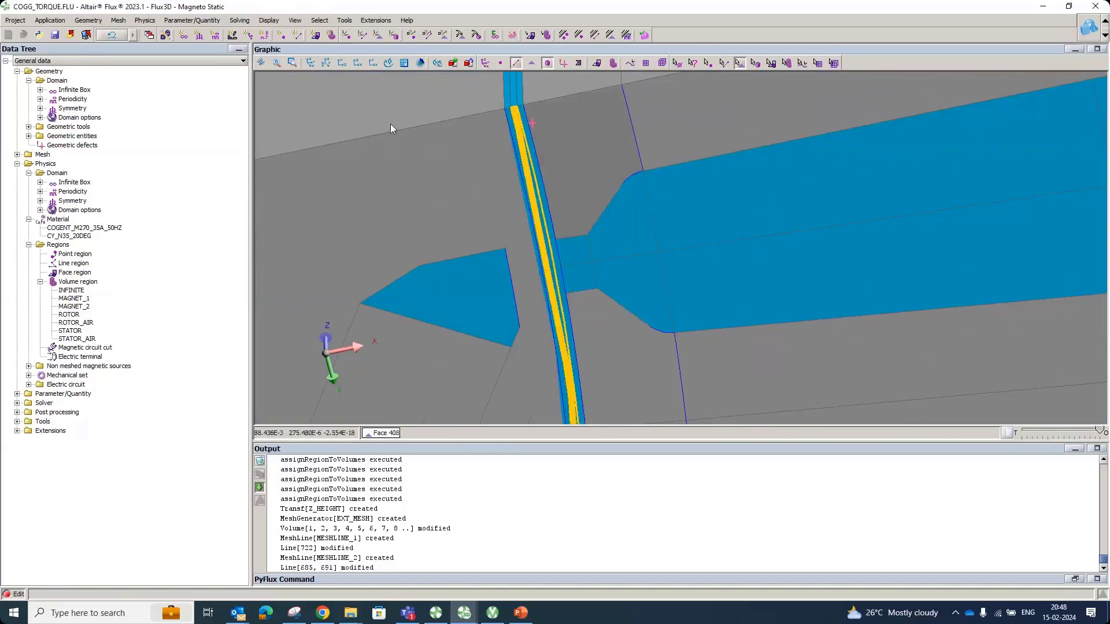
pyautogui.click(356, 96)
pyautogui.click(268, 119)
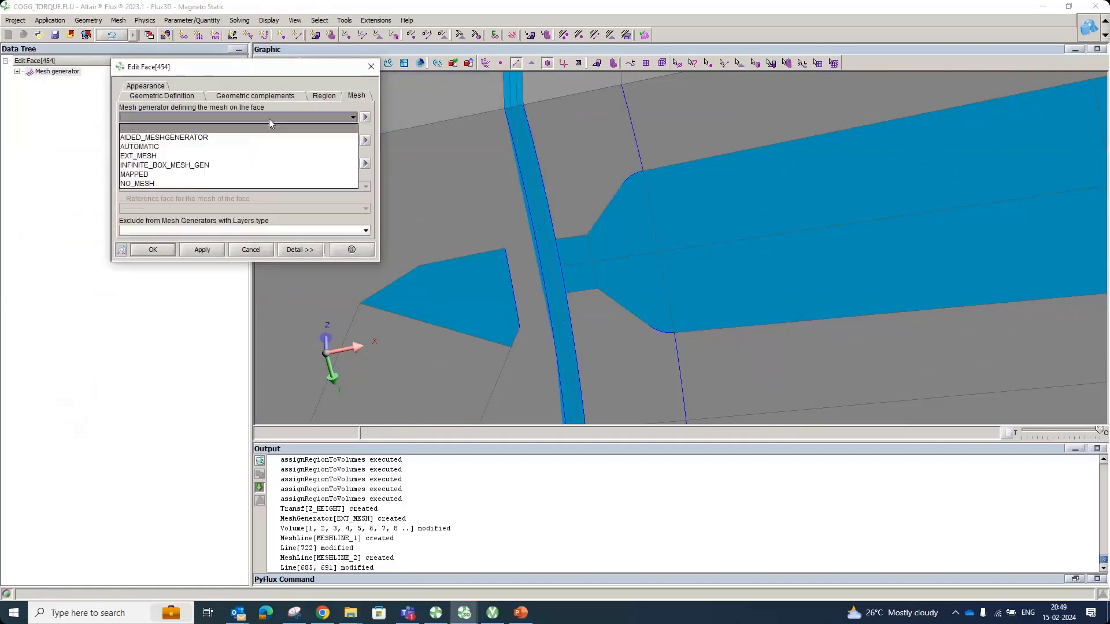
pyautogui.click(181, 174)
pyautogui.click(153, 249)
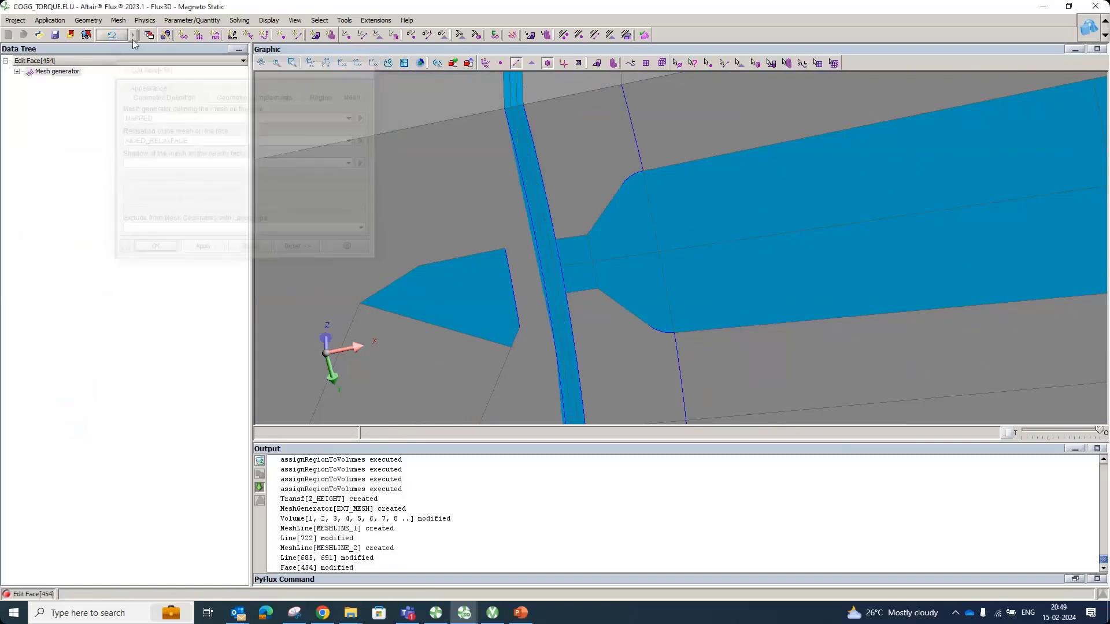
# Mesh the whole domain and run the mesh check.
pyautogui.click(118, 20)
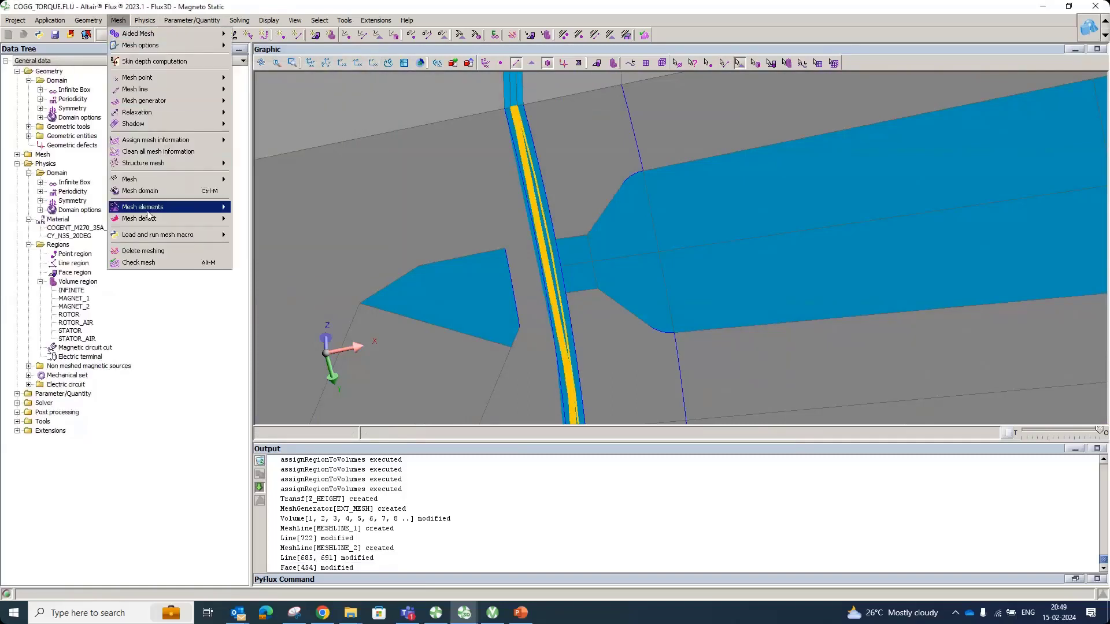
pyautogui.click(142, 190)
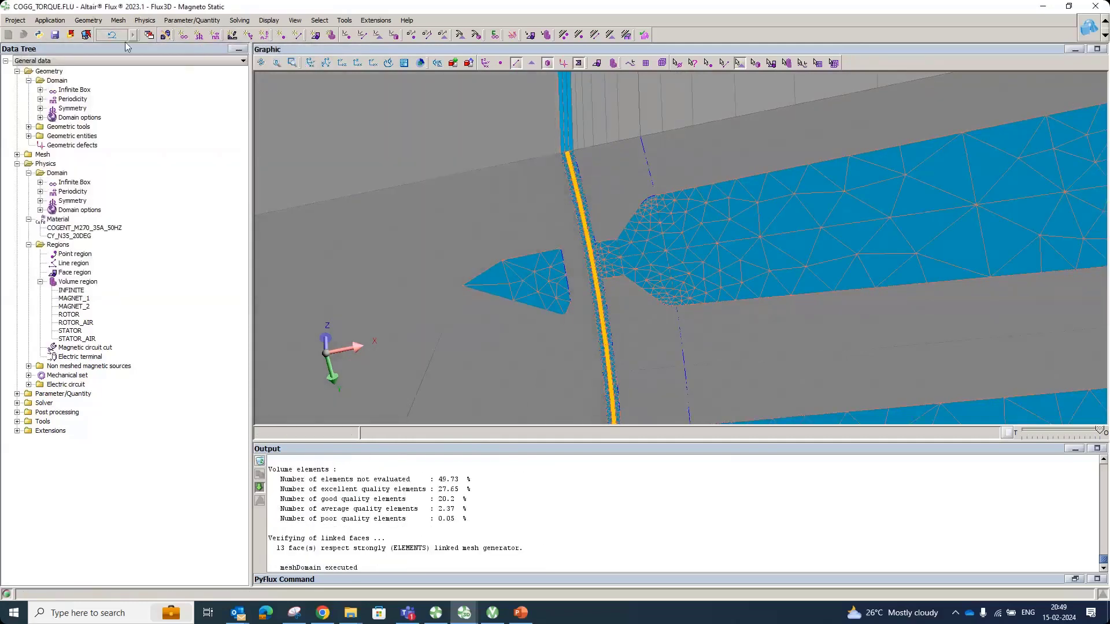
pyautogui.click(117, 20)
pyautogui.click(164, 263)
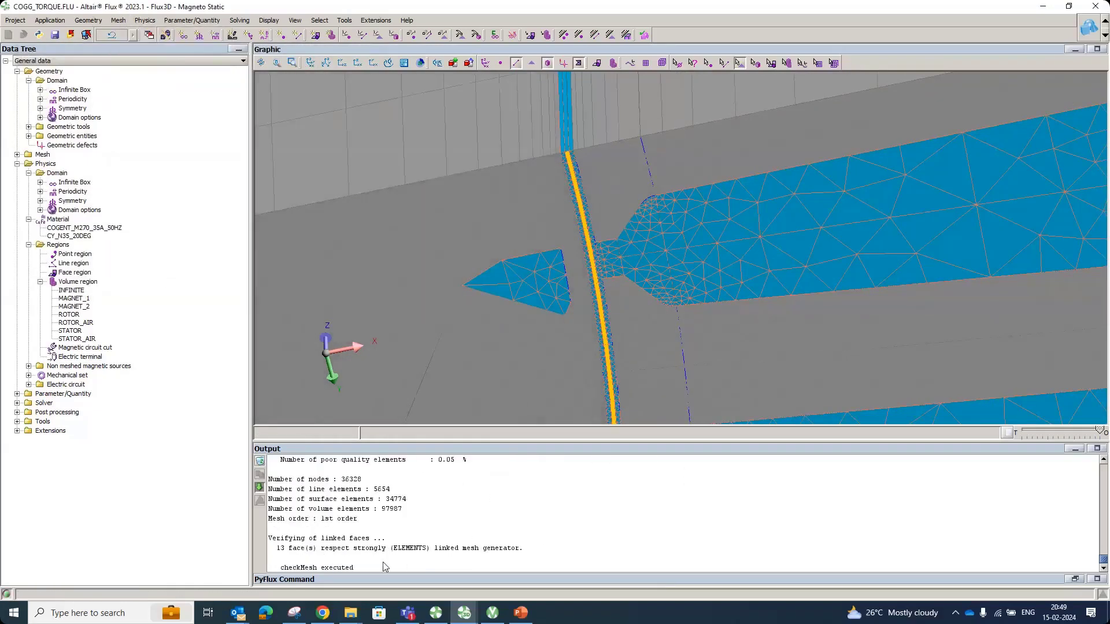
# Orient the material of the magnet volume regions in XYZ1, with an angle of 32.5 for MAGNET_1 and 12.5 for MAGNET_2.
pyautogui.click(145, 20)
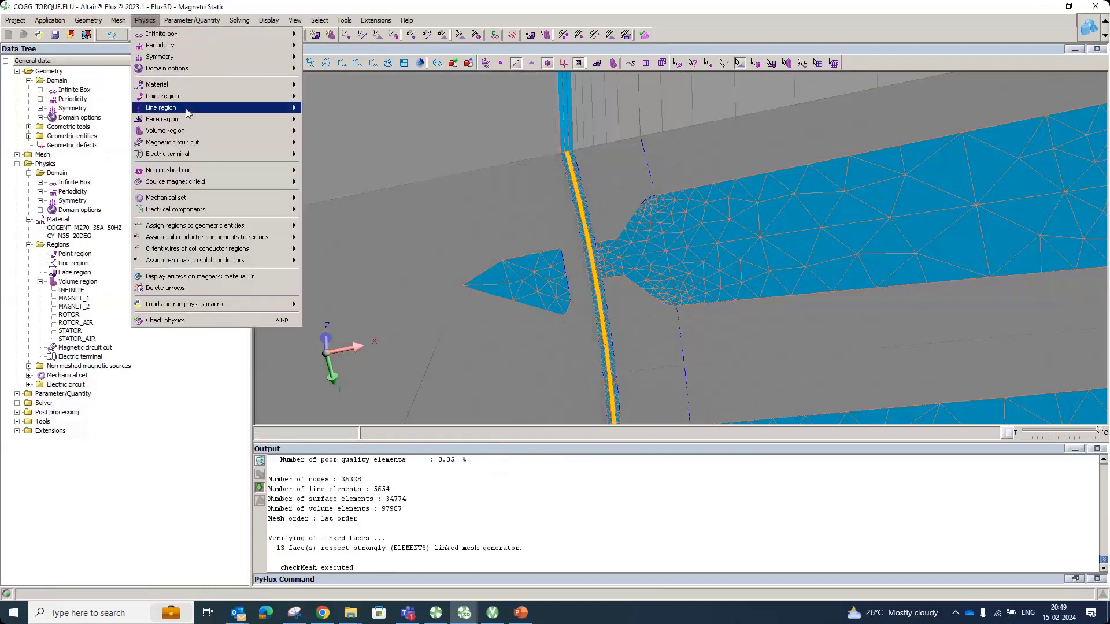
pyautogui.moveTo(174, 84)
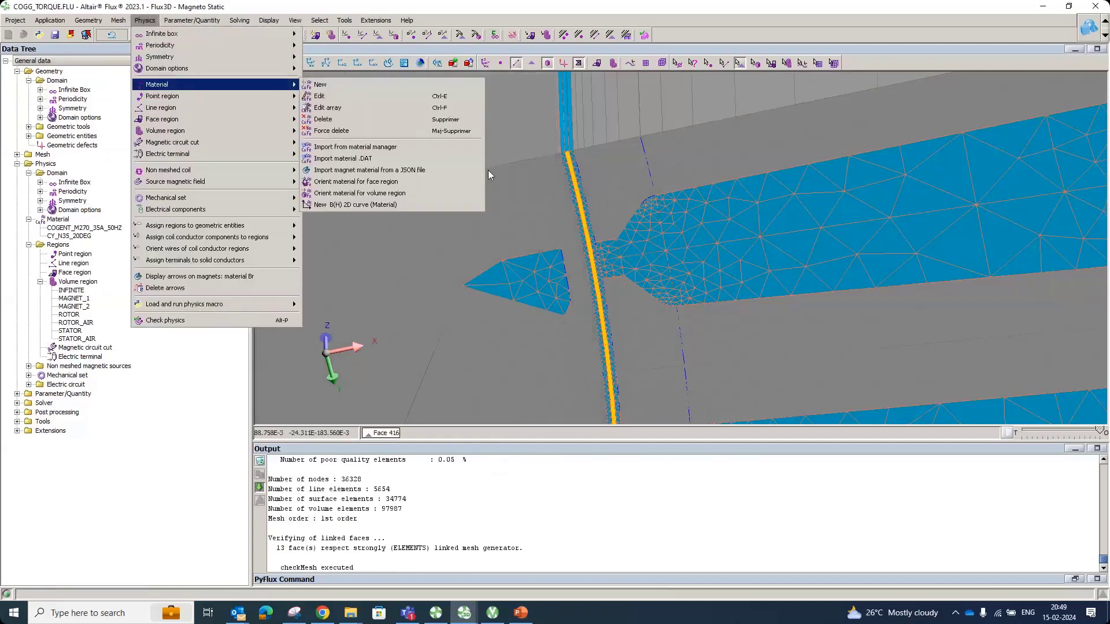
pyautogui.click(451, 193)
pyautogui.click(412, 142)
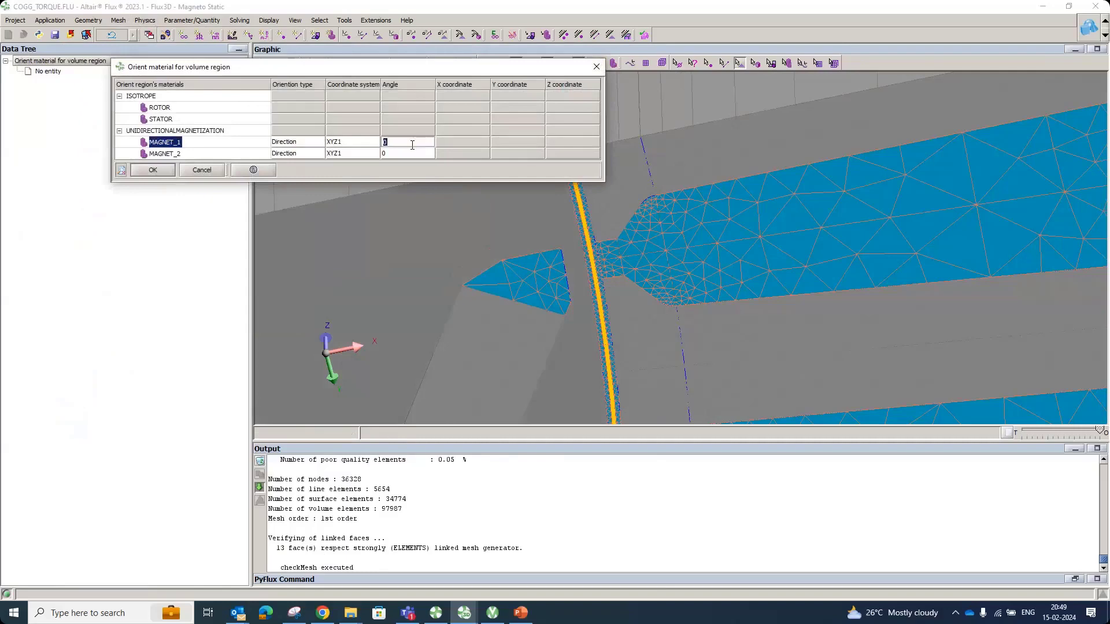
pyautogui.click(401, 153)
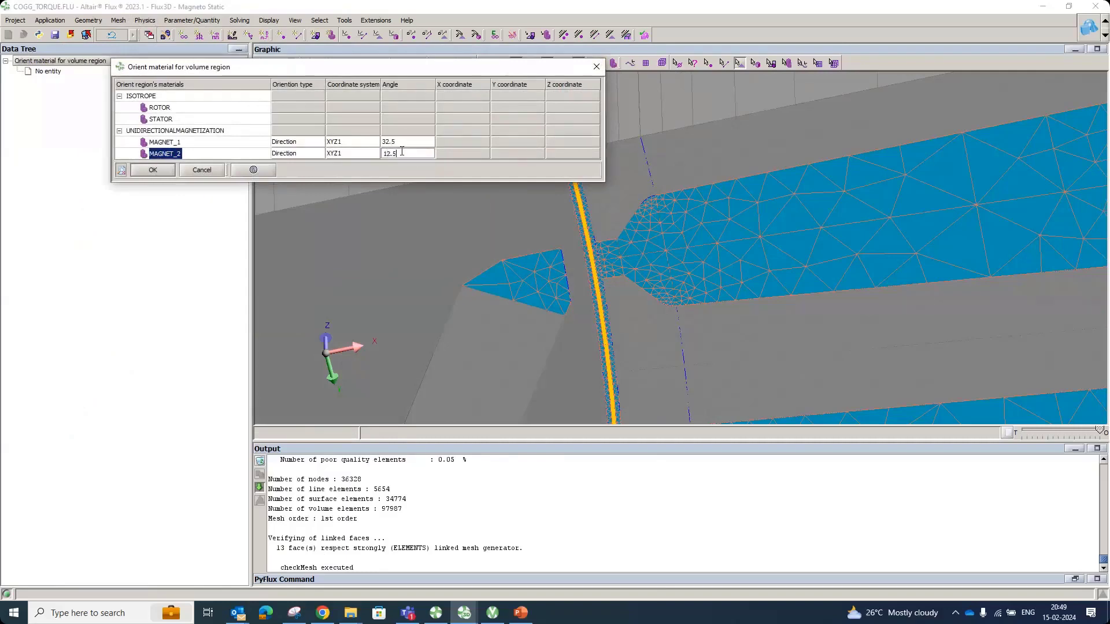
pyautogui.click(153, 170)
# Display the Br arrows on the magnets, make the volumes transparent and hide the mesh elements to examine the magnetization directions.
pyautogui.click(144, 20)
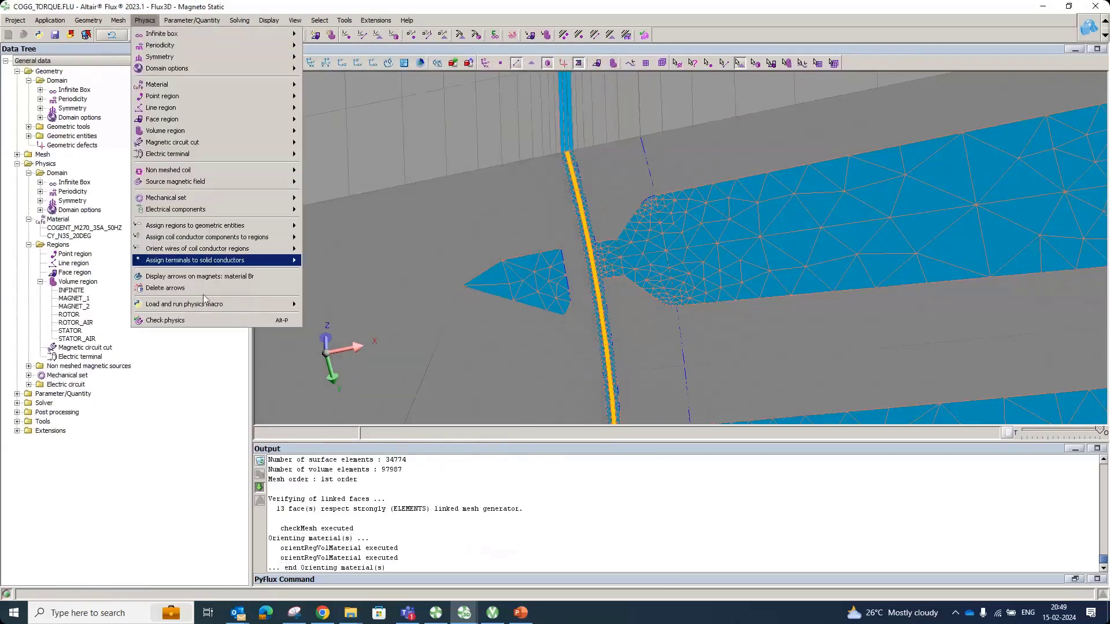
pyautogui.click(199, 276)
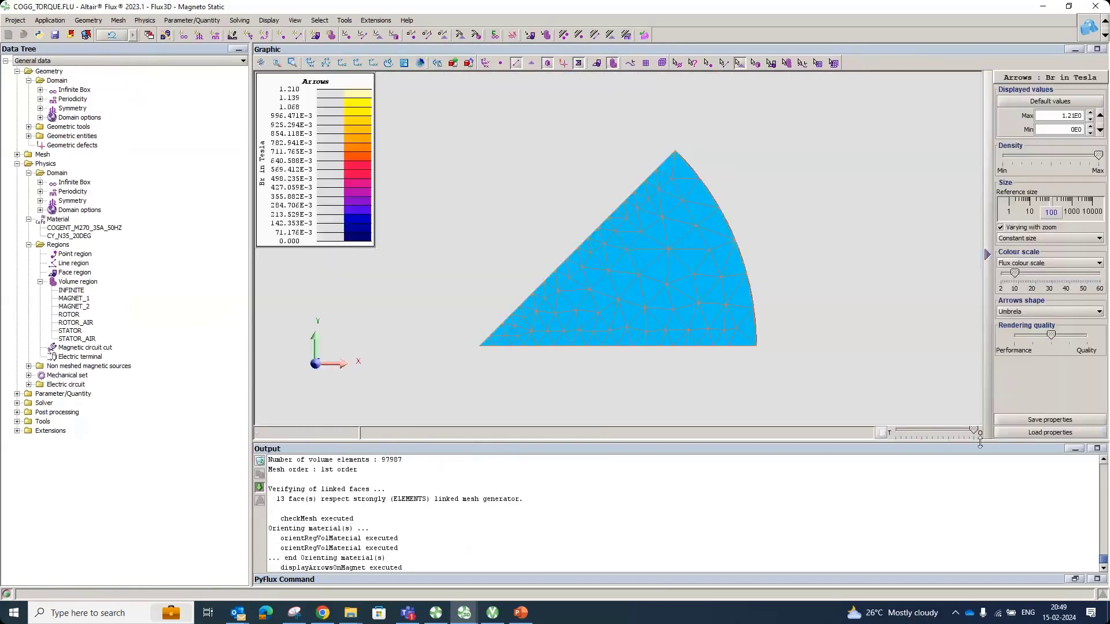
pyautogui.moveTo(975, 432); pyautogui.dragTo(901, 431)
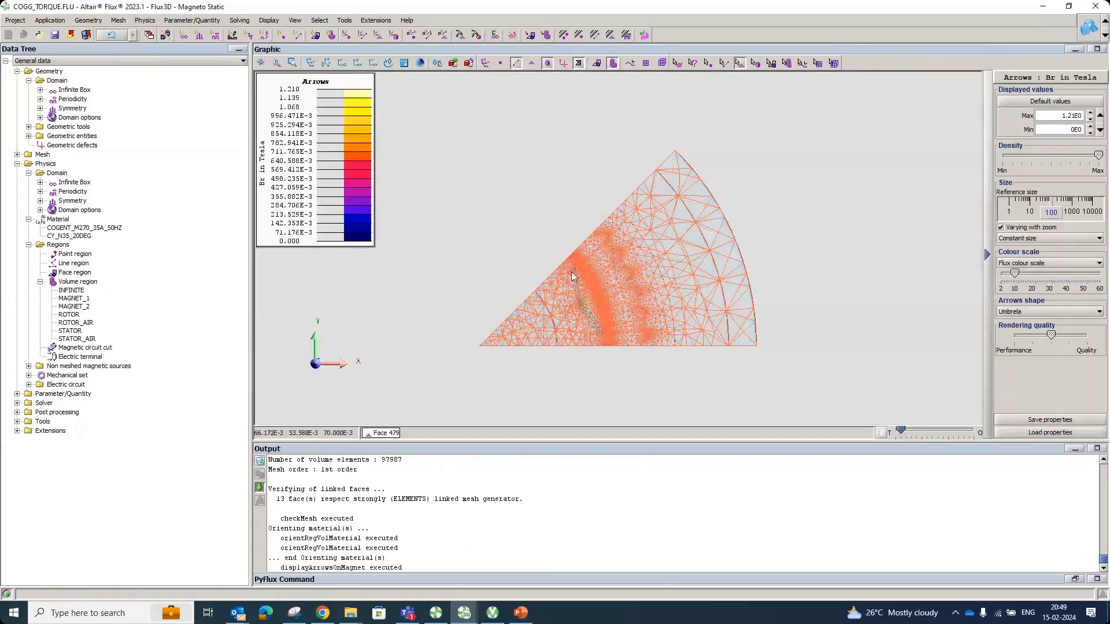
pyautogui.click(577, 68)
pyautogui.scroll(5, 572, 269)
pyautogui.moveTo(573, 268); pyautogui.dragTo(595, 171, button='right')
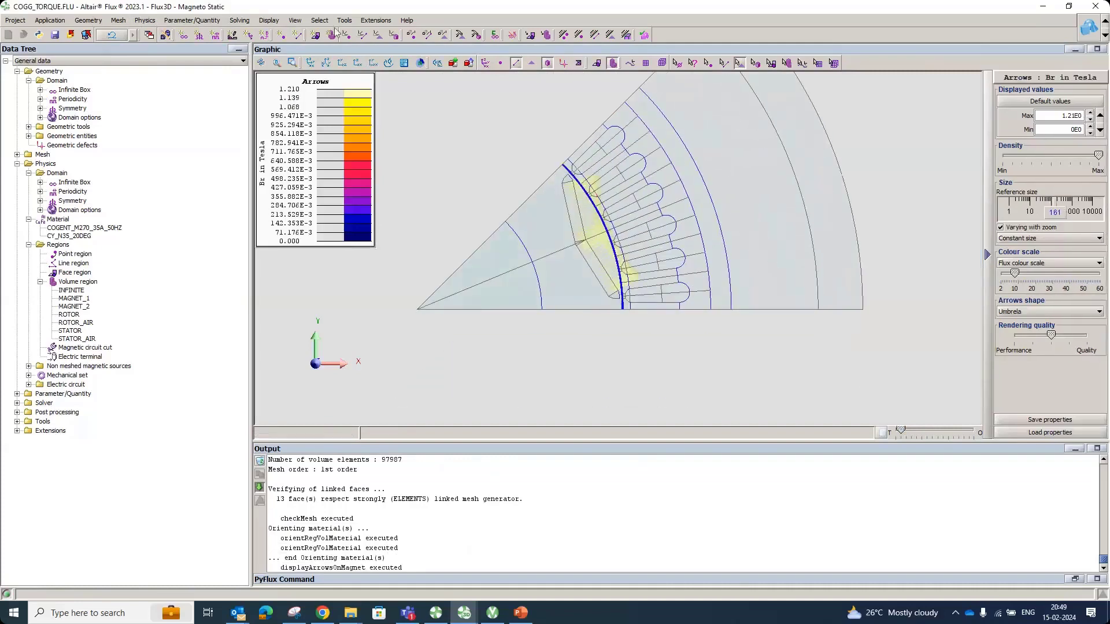
# Examine the Br arrows with the full machine and the periodic sector shown side by side, and delete the arrows from the magnets.
pyautogui.click(420, 63)
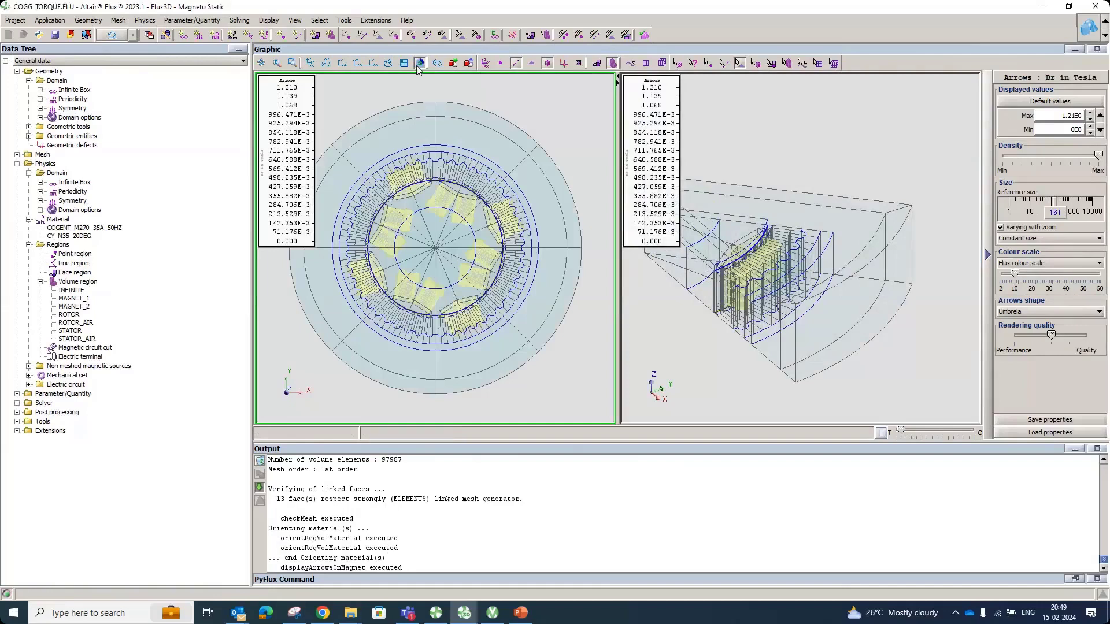
pyautogui.click(420, 62)
pyautogui.click(145, 21)
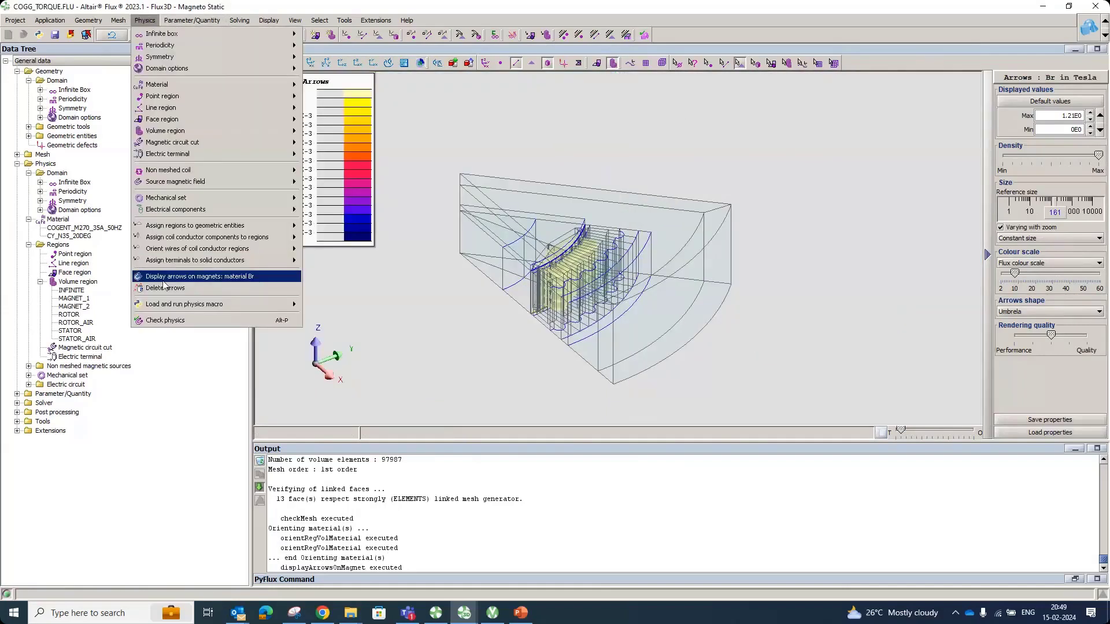
pyautogui.click(173, 205)
# Create a new solving scenario with the angular position of the ROTATIONAL mechanical set as the controlled parameter.
pyautogui.click(240, 24)
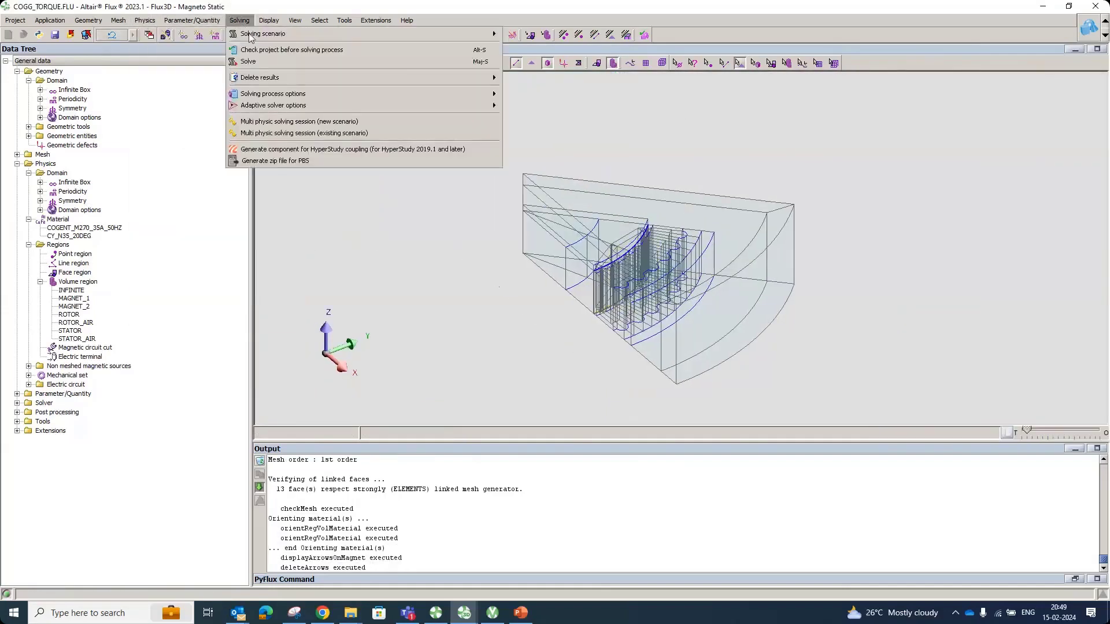
pyautogui.click(240, 19)
pyautogui.click(239, 19)
pyautogui.moveTo(249, 33)
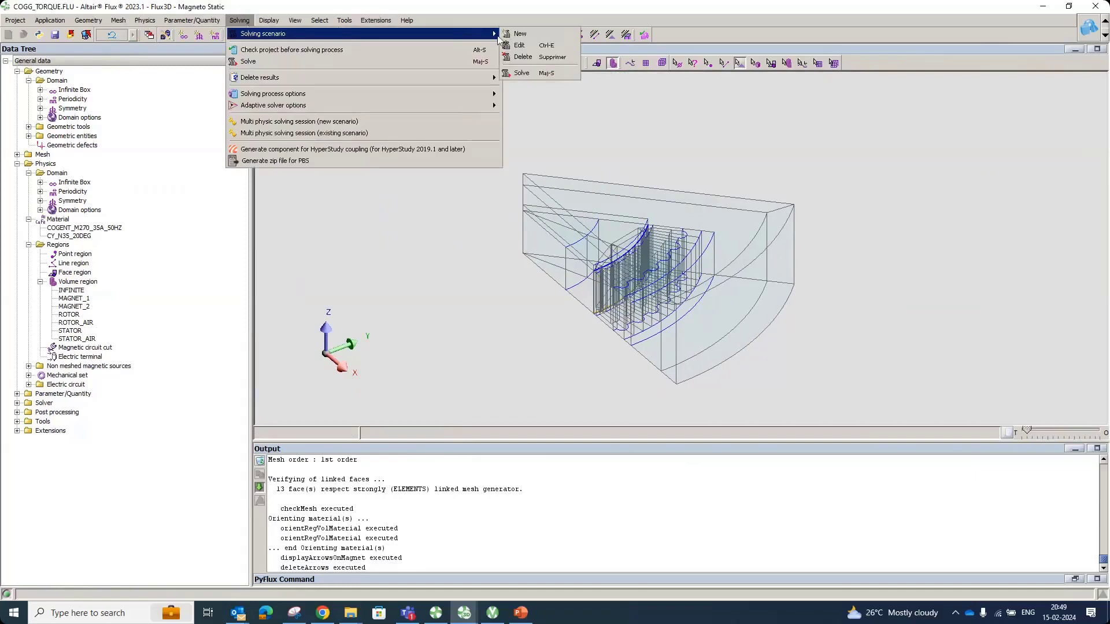
pyautogui.click(523, 34)
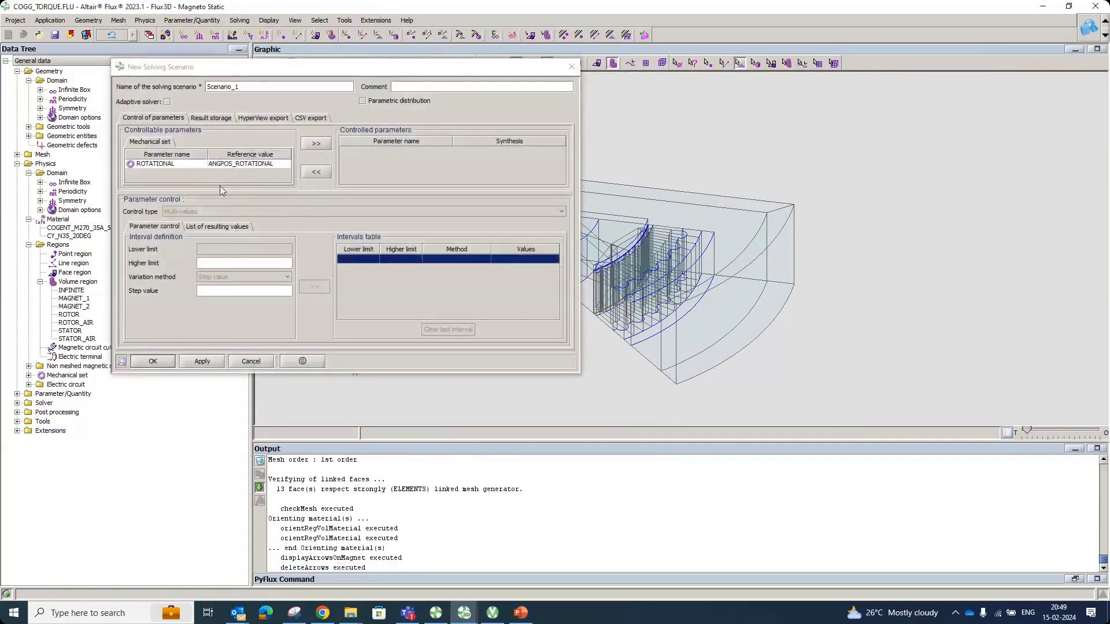
pyautogui.doubleClick(220, 165)
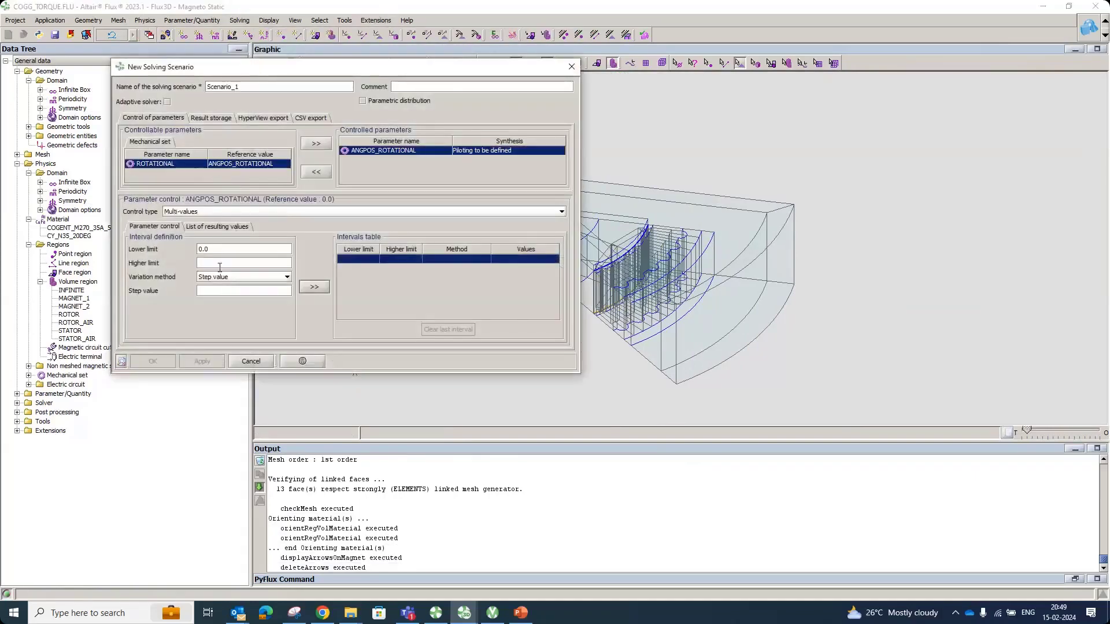
# Define the rotor position interval from 0 to 7.5 with 41 linear steps and create the scenario.
pyautogui.click(219, 266)
pyautogui.write('7.5')
pyautogui.moveTo(727, 286); pyautogui.dragTo(710, 400)
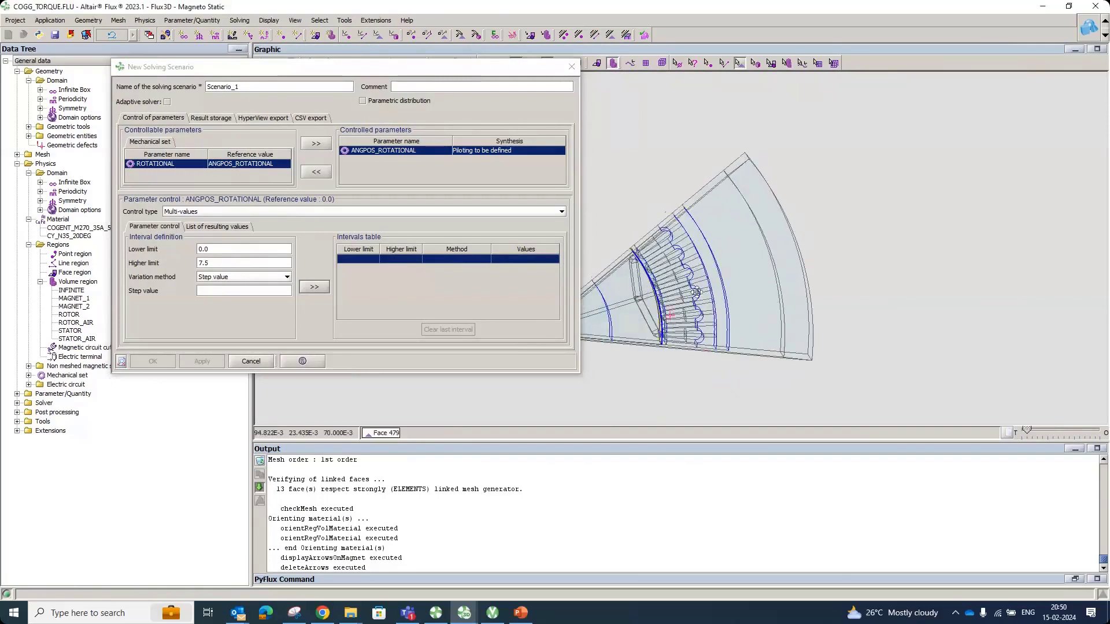
pyautogui.scroll(4, 696, 293)
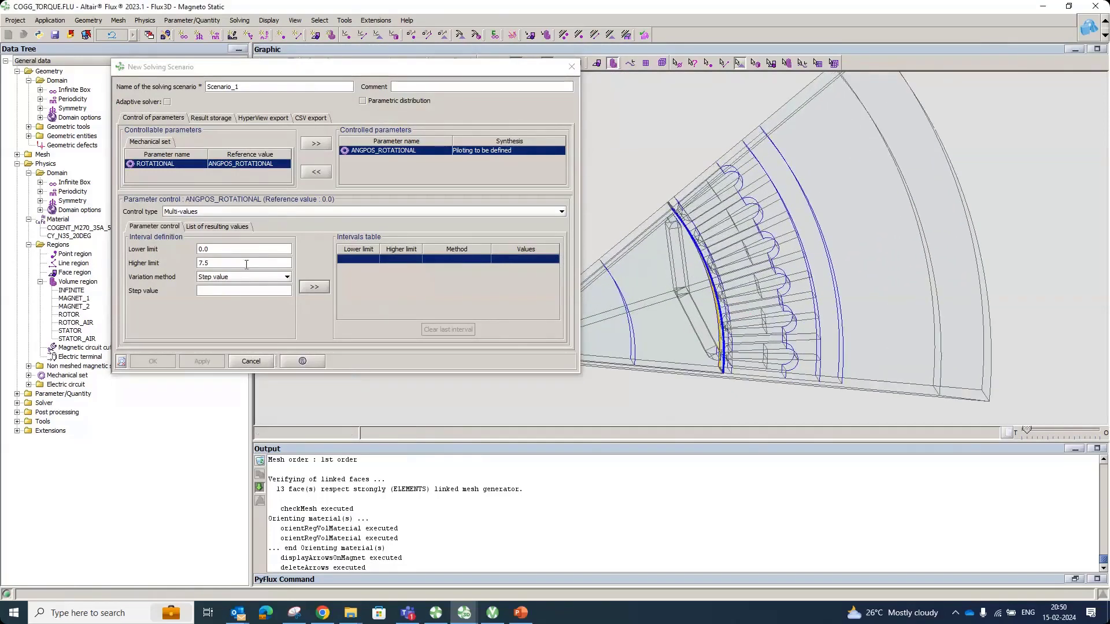
pyautogui.click(225, 277)
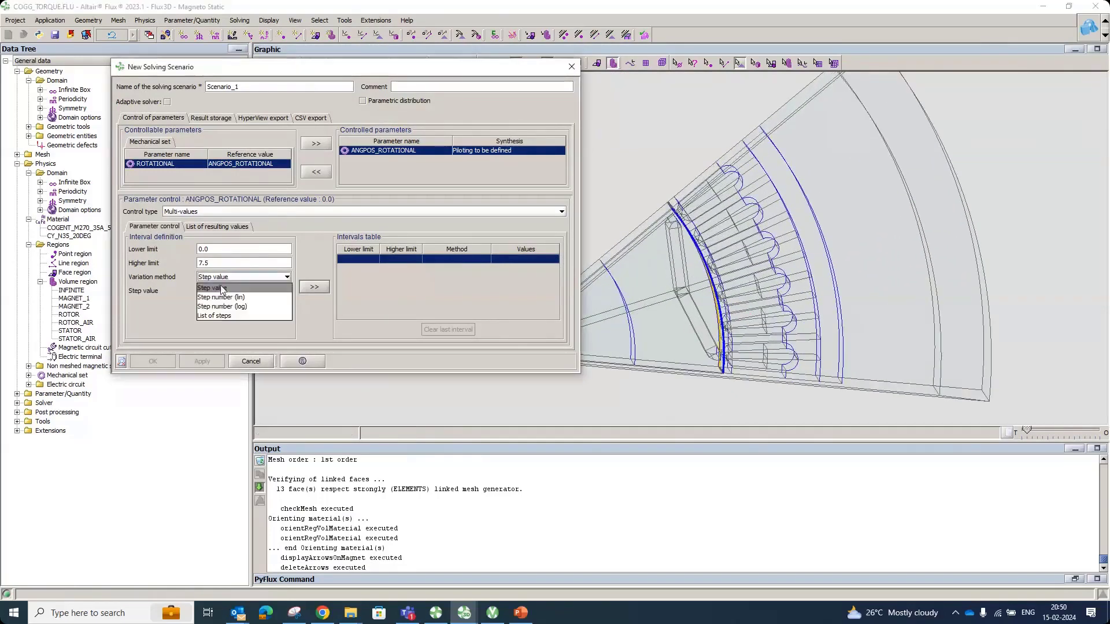
pyautogui.click(220, 293)
pyautogui.write('41')
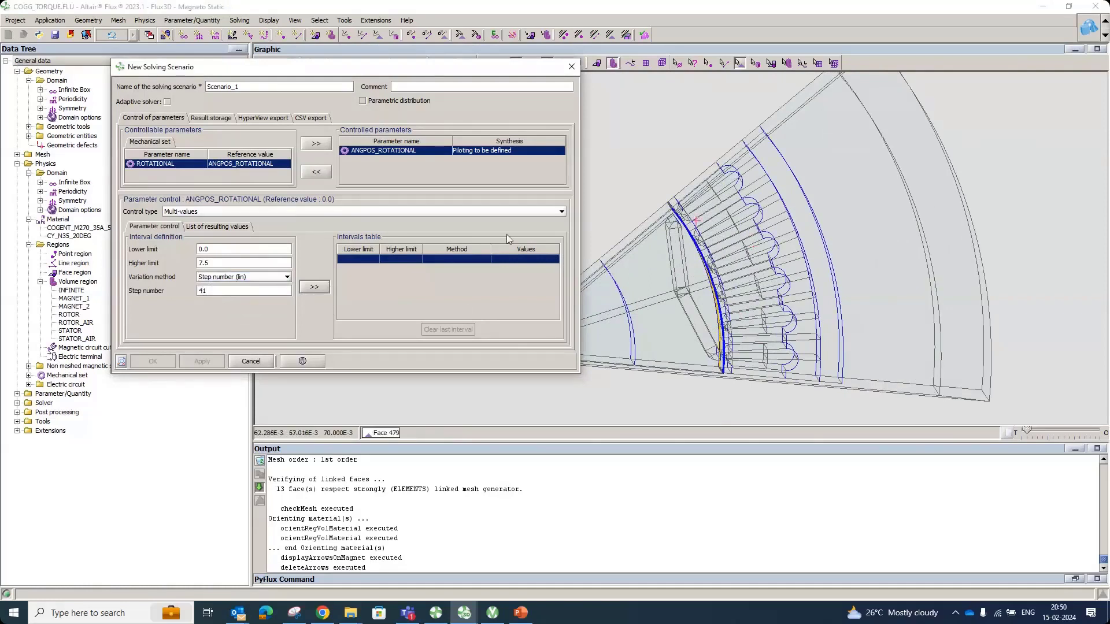
pyautogui.click(315, 287)
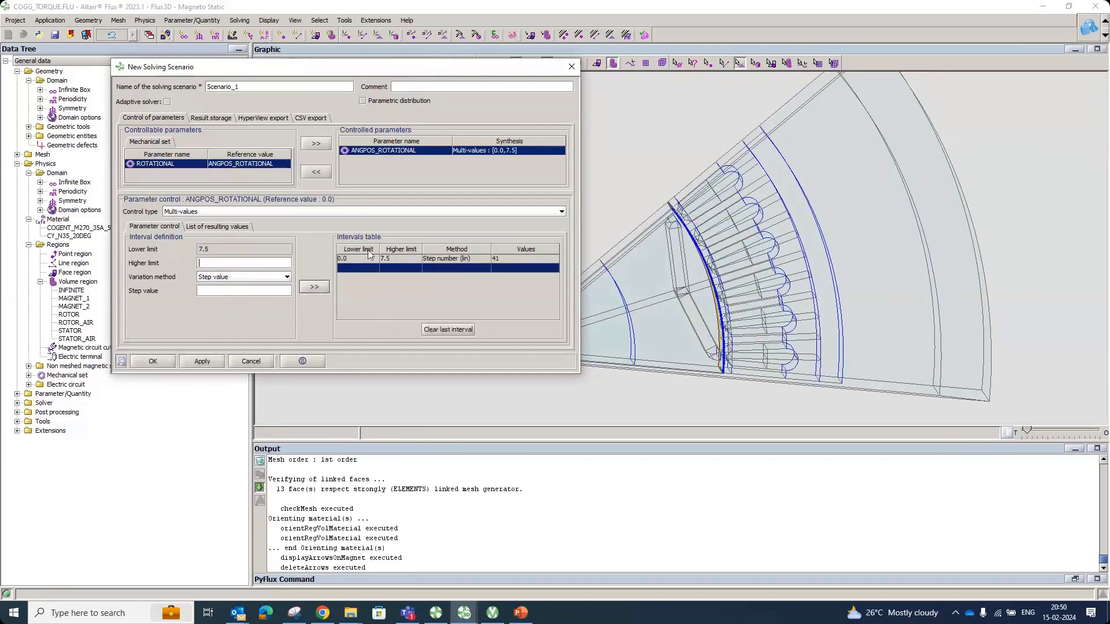
pyautogui.click(168, 367)
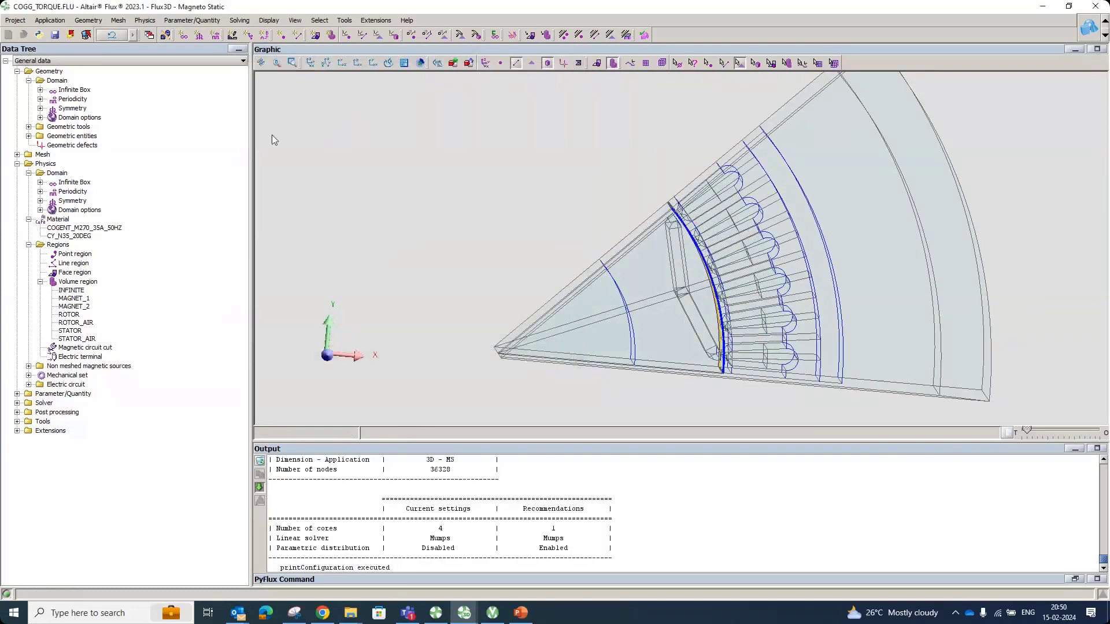
# Open the solve settings for SCENARIO_1 and switch to the already solved 3dcogging.FLU project.
pyautogui.click(239, 20)
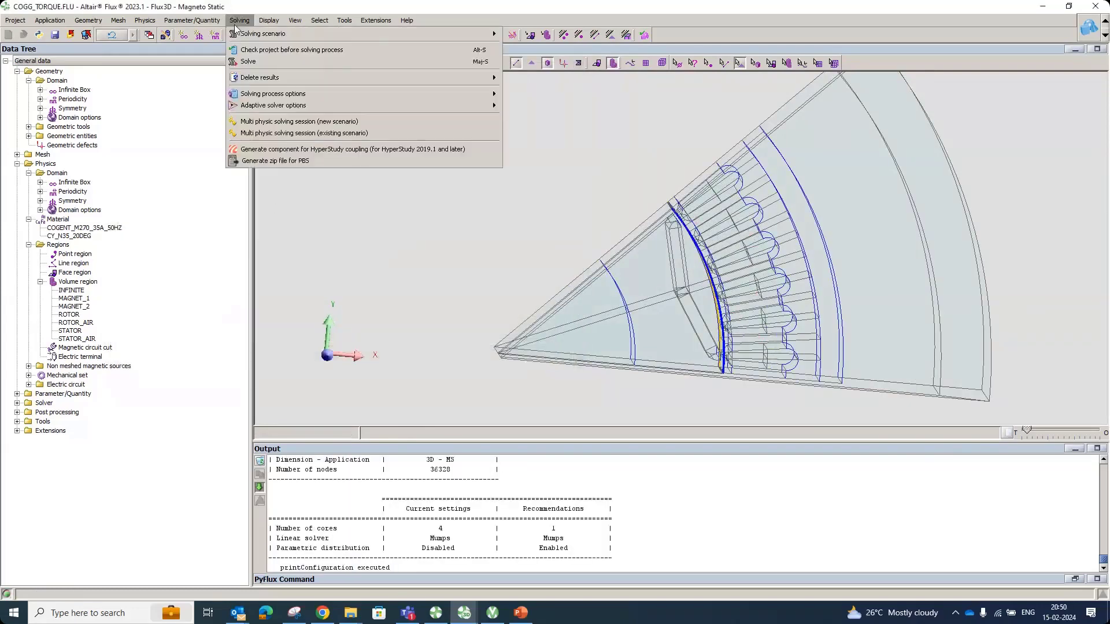
pyautogui.click(248, 61)
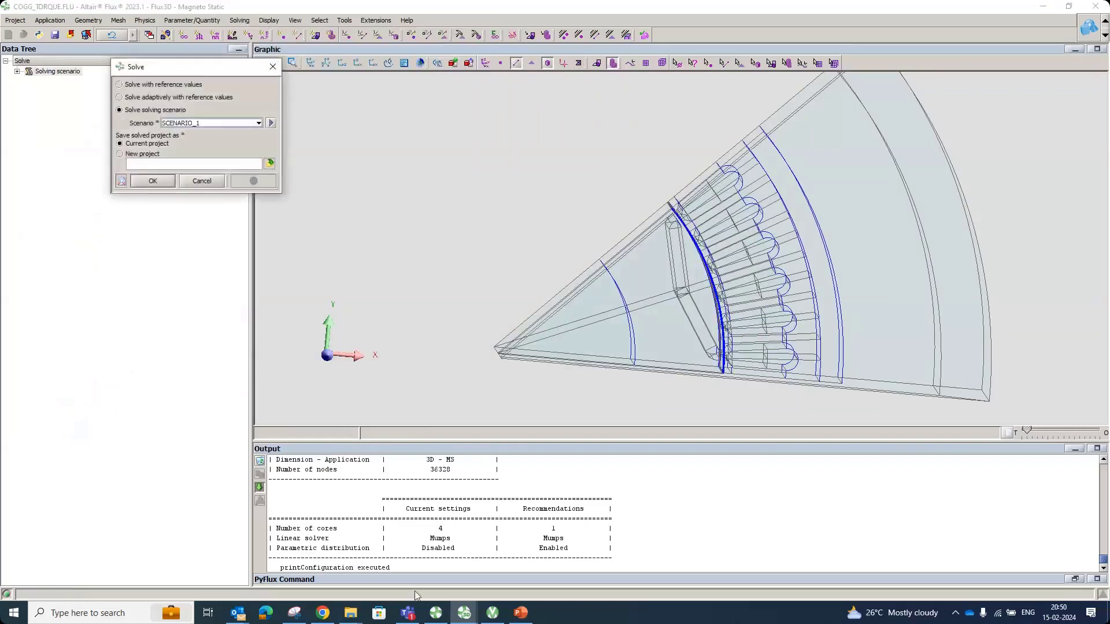
pyautogui.moveTo(464, 612)
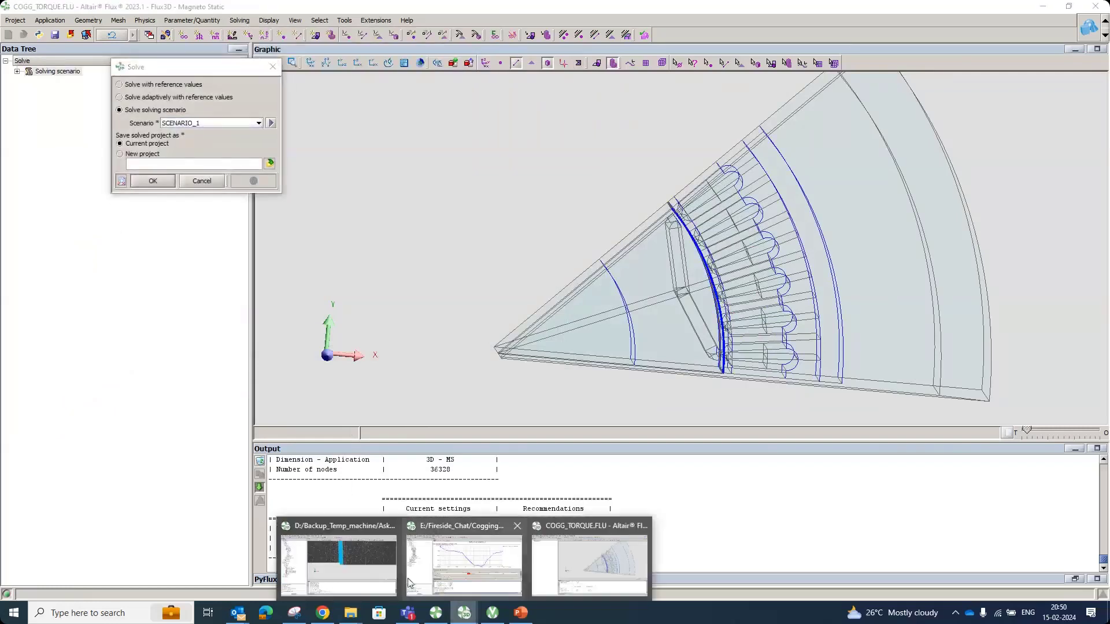
pyautogui.click(375, 582)
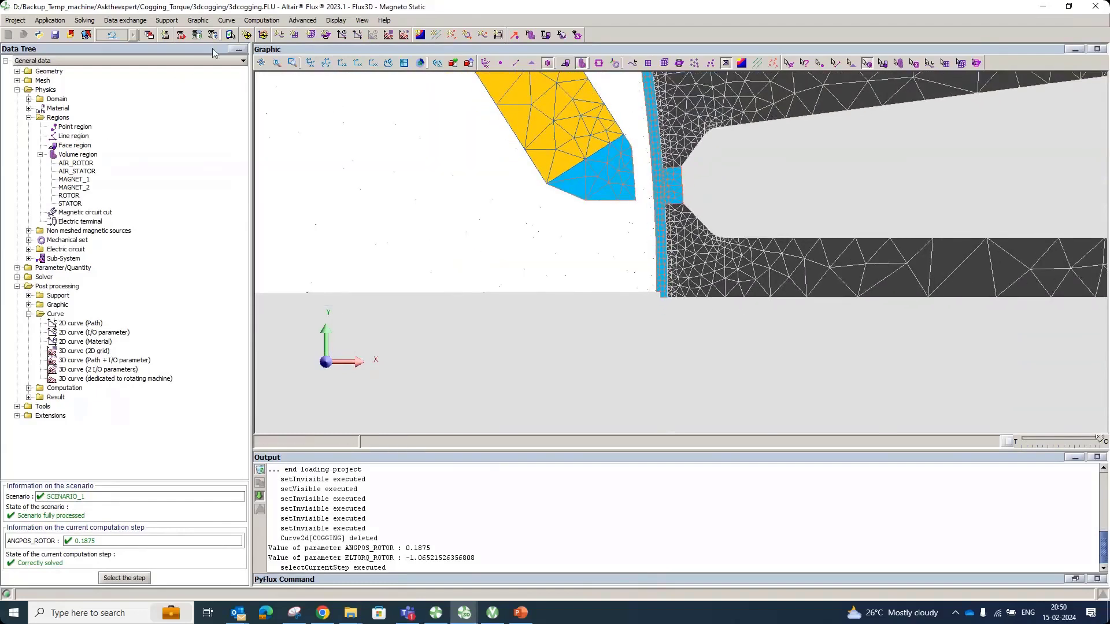
# Plot the electromagnetic torque of the ROTOR mechanical set against ANGPOS_ROTOR from 0 to 7.5 as a 2D curve, and return to the geometry view.
pyautogui.click(226, 20)
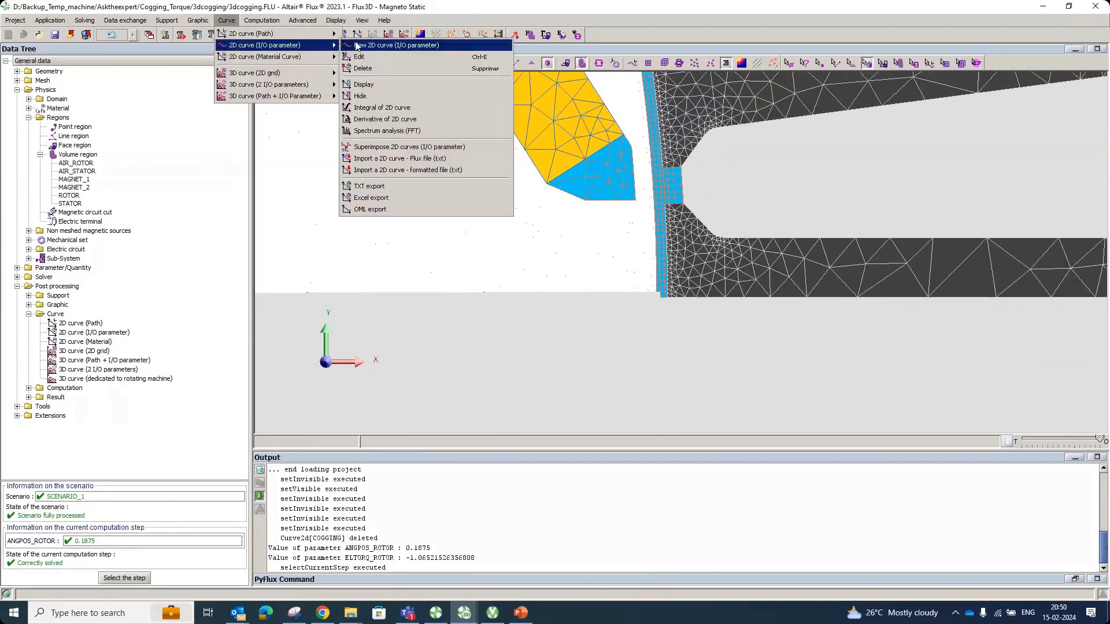
pyautogui.click(357, 46)
pyautogui.click(283, 181)
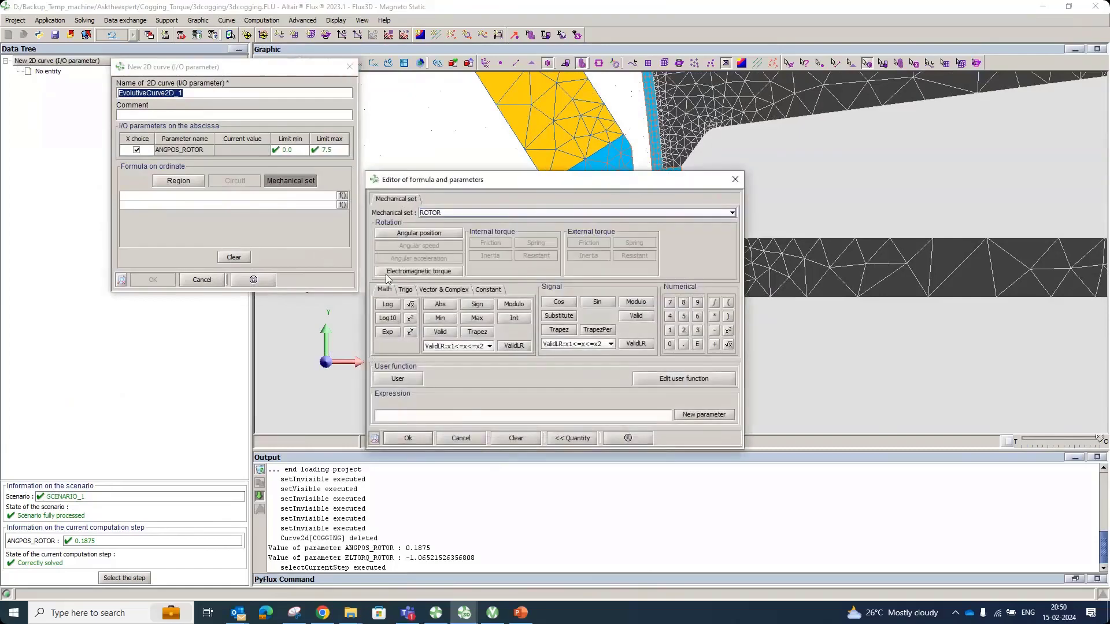
pyautogui.click(406, 439)
pyautogui.click(153, 279)
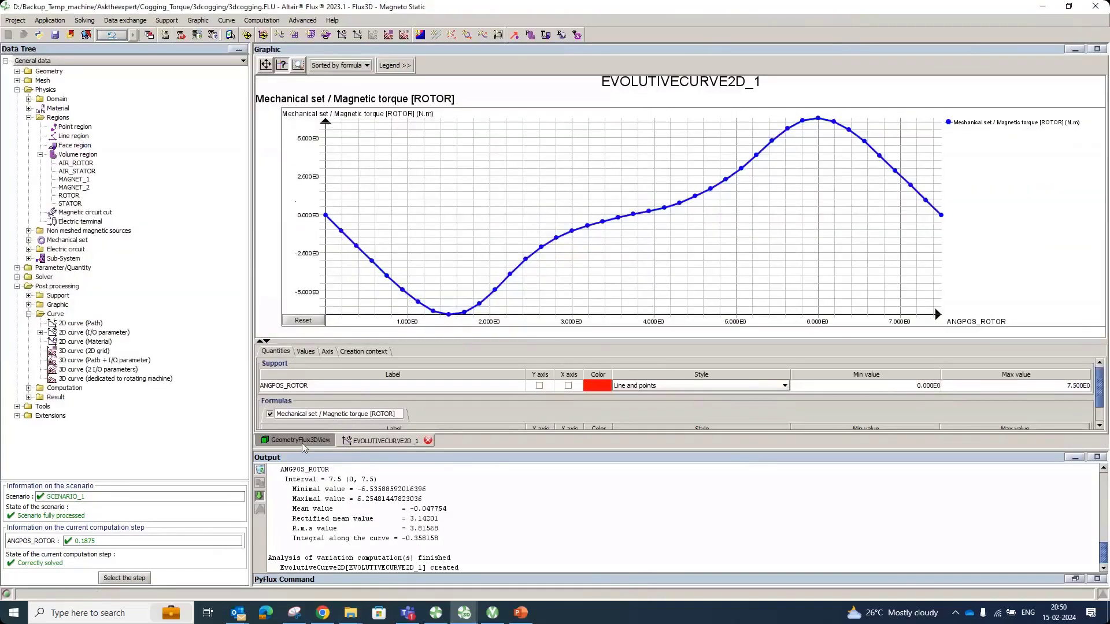
pyautogui.click(302, 441)
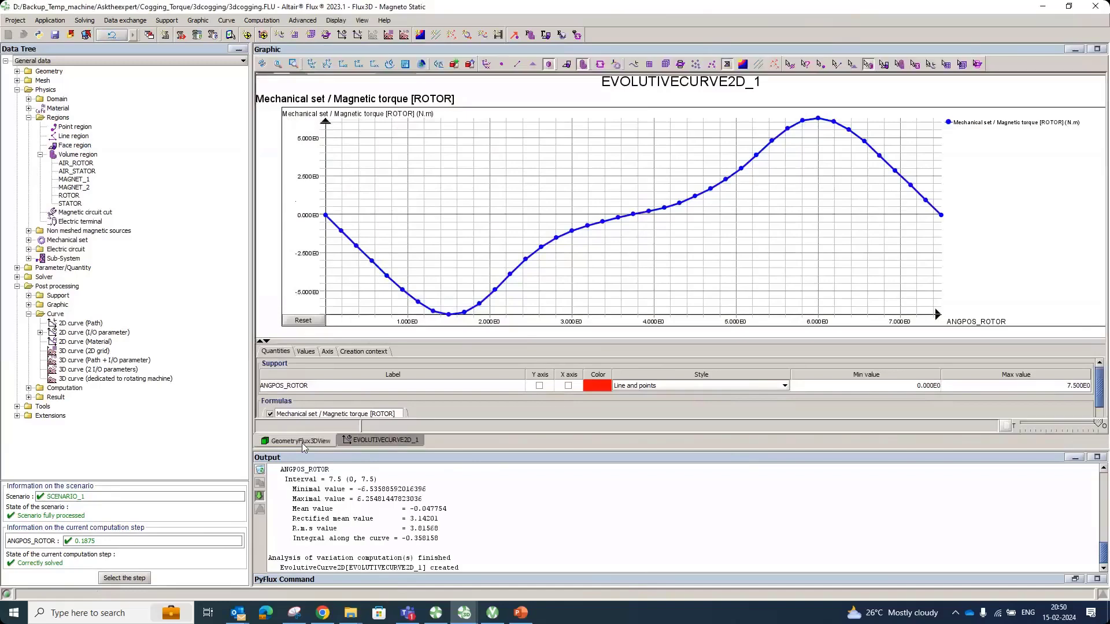